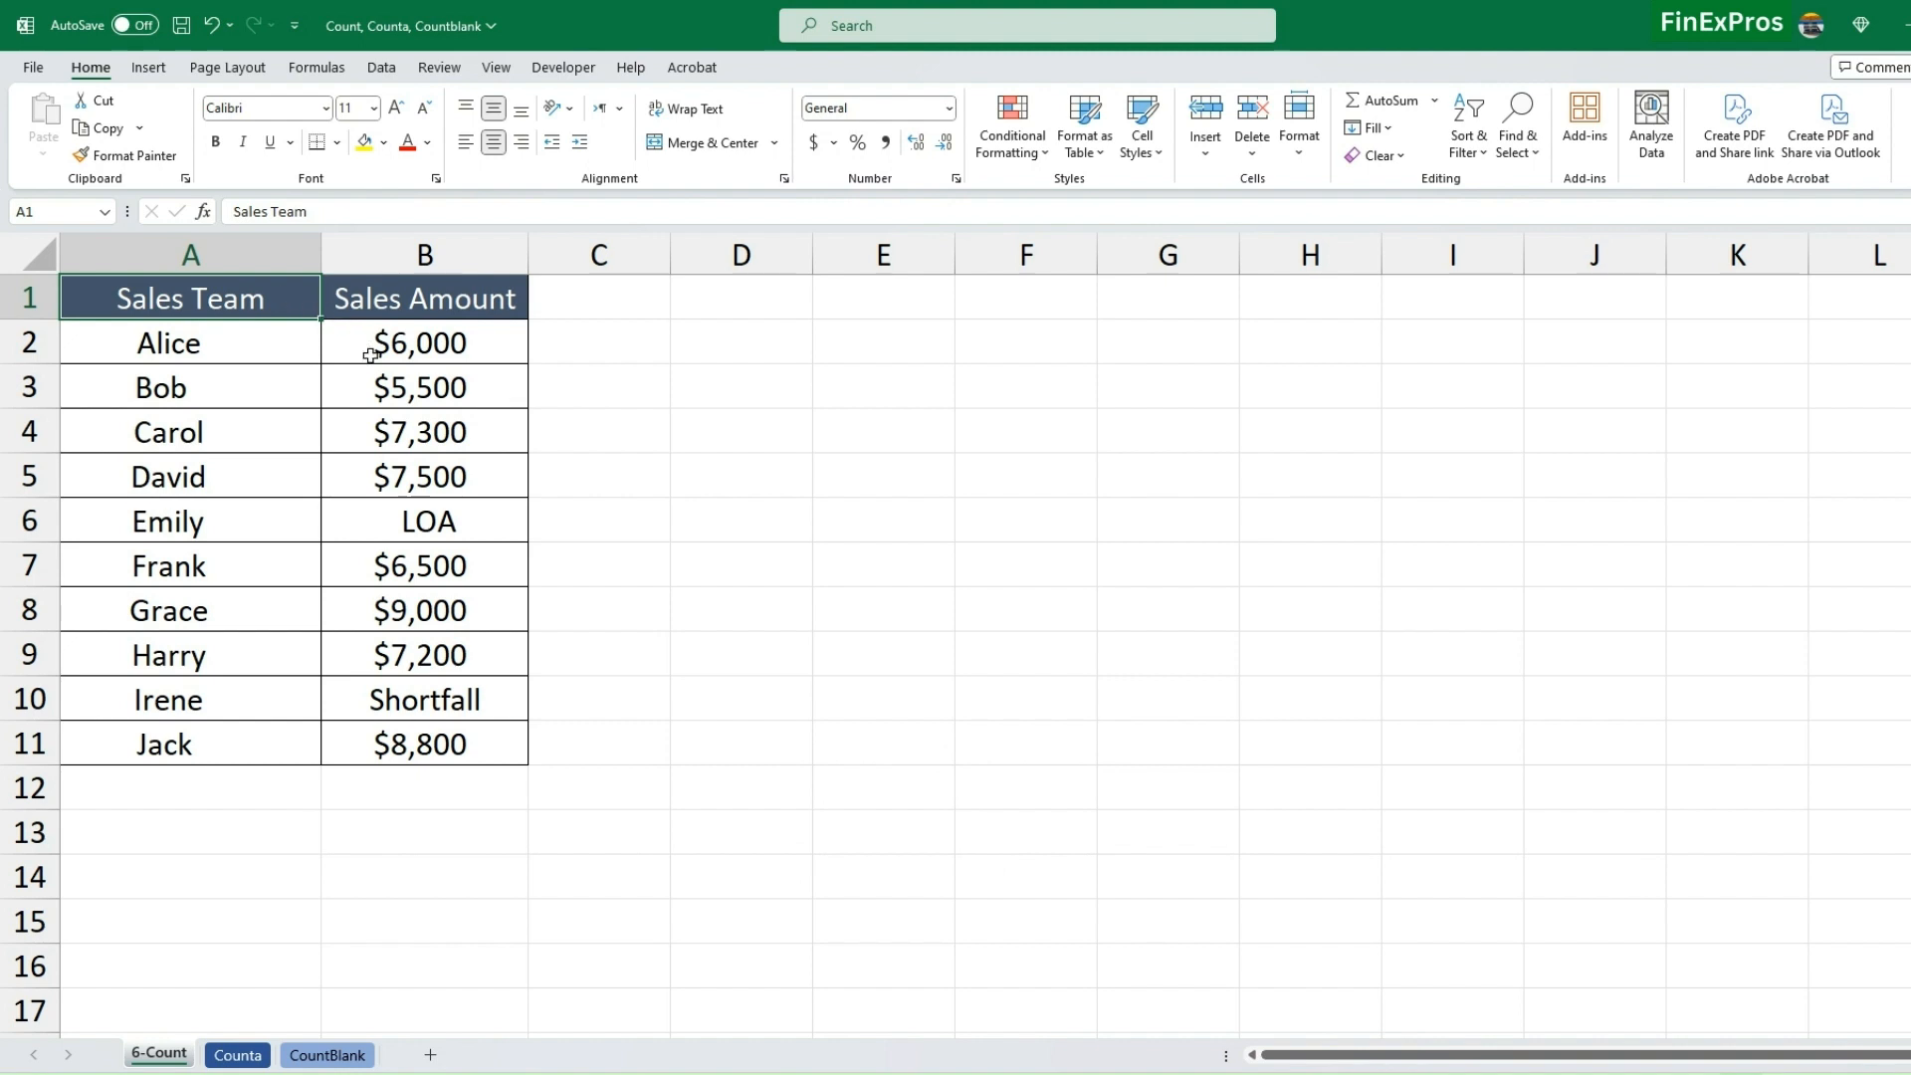
Save the workbook.
{"action": "key", "text": "ctrl+s"}
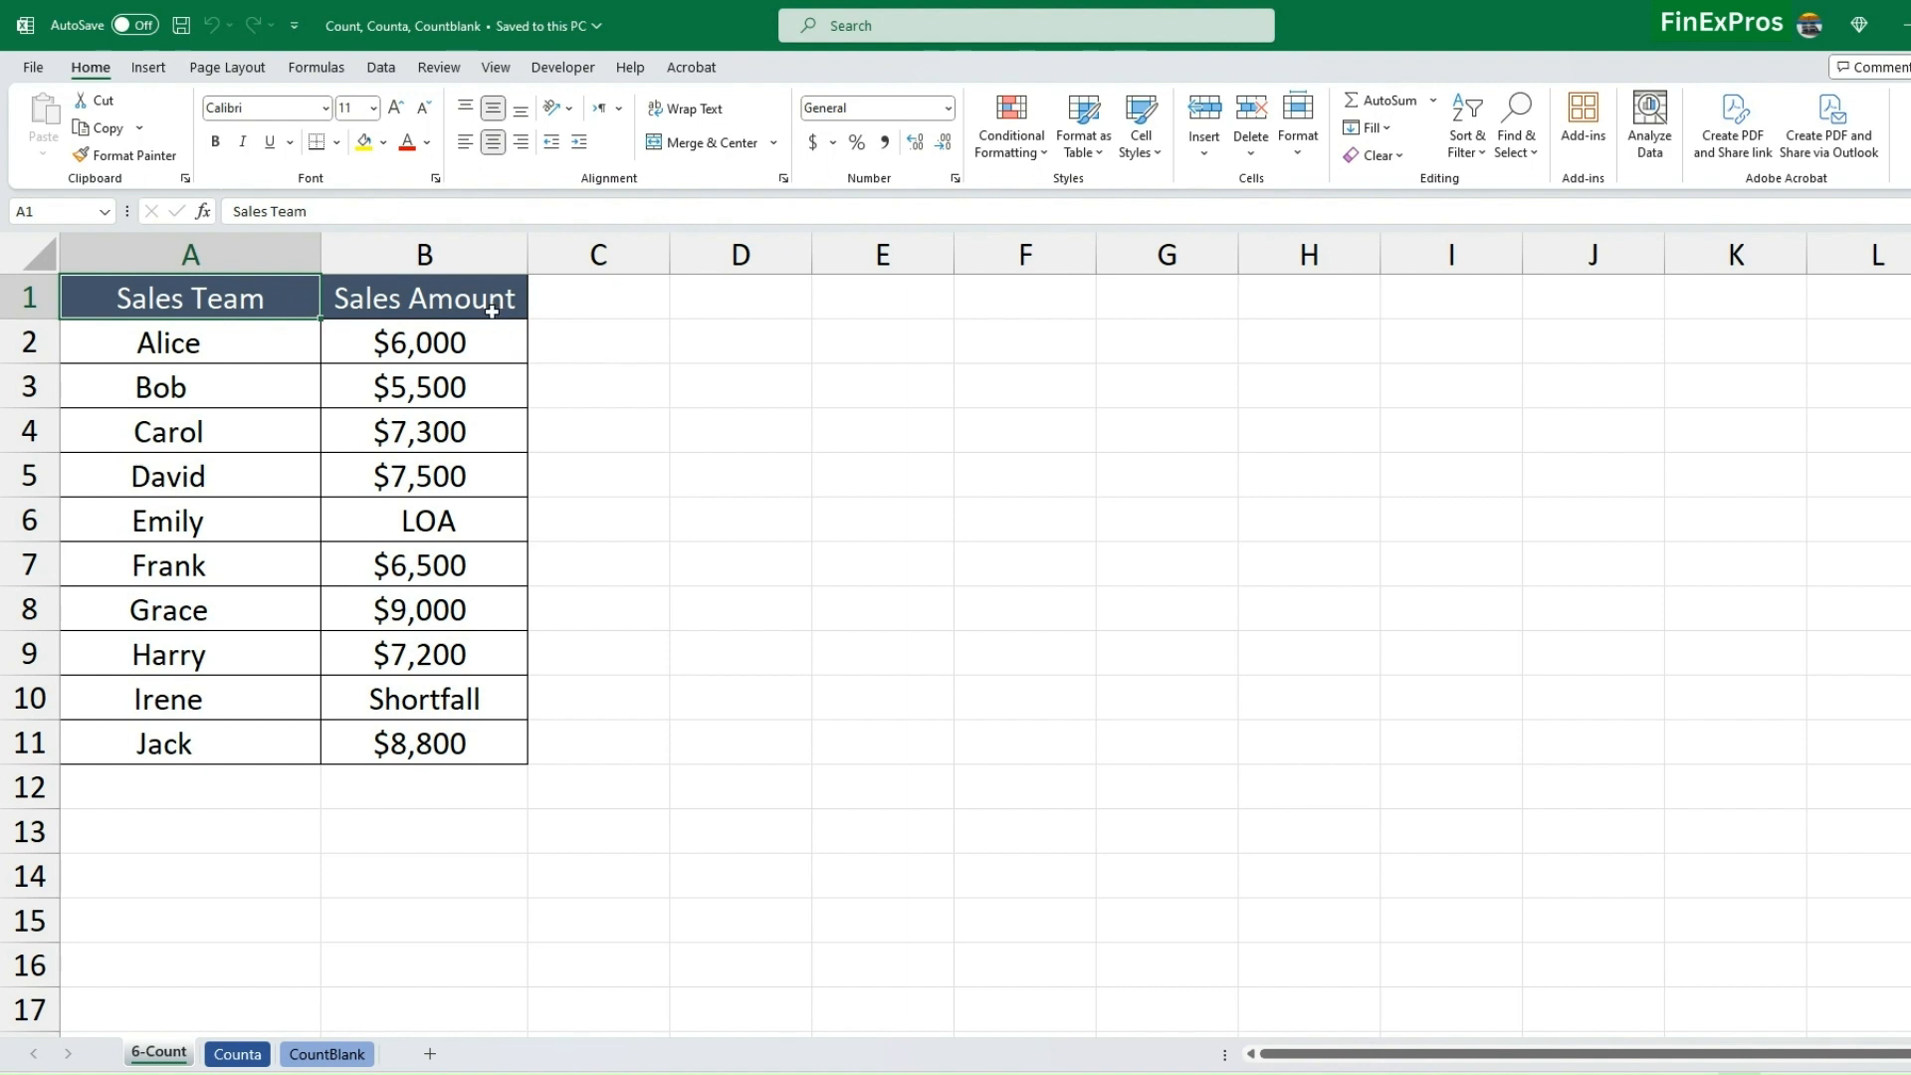
Examine which entries in the sales team table's Sales Amount column are numbers and which are text.
{"action": "left_click", "coordinate": [427, 526]}
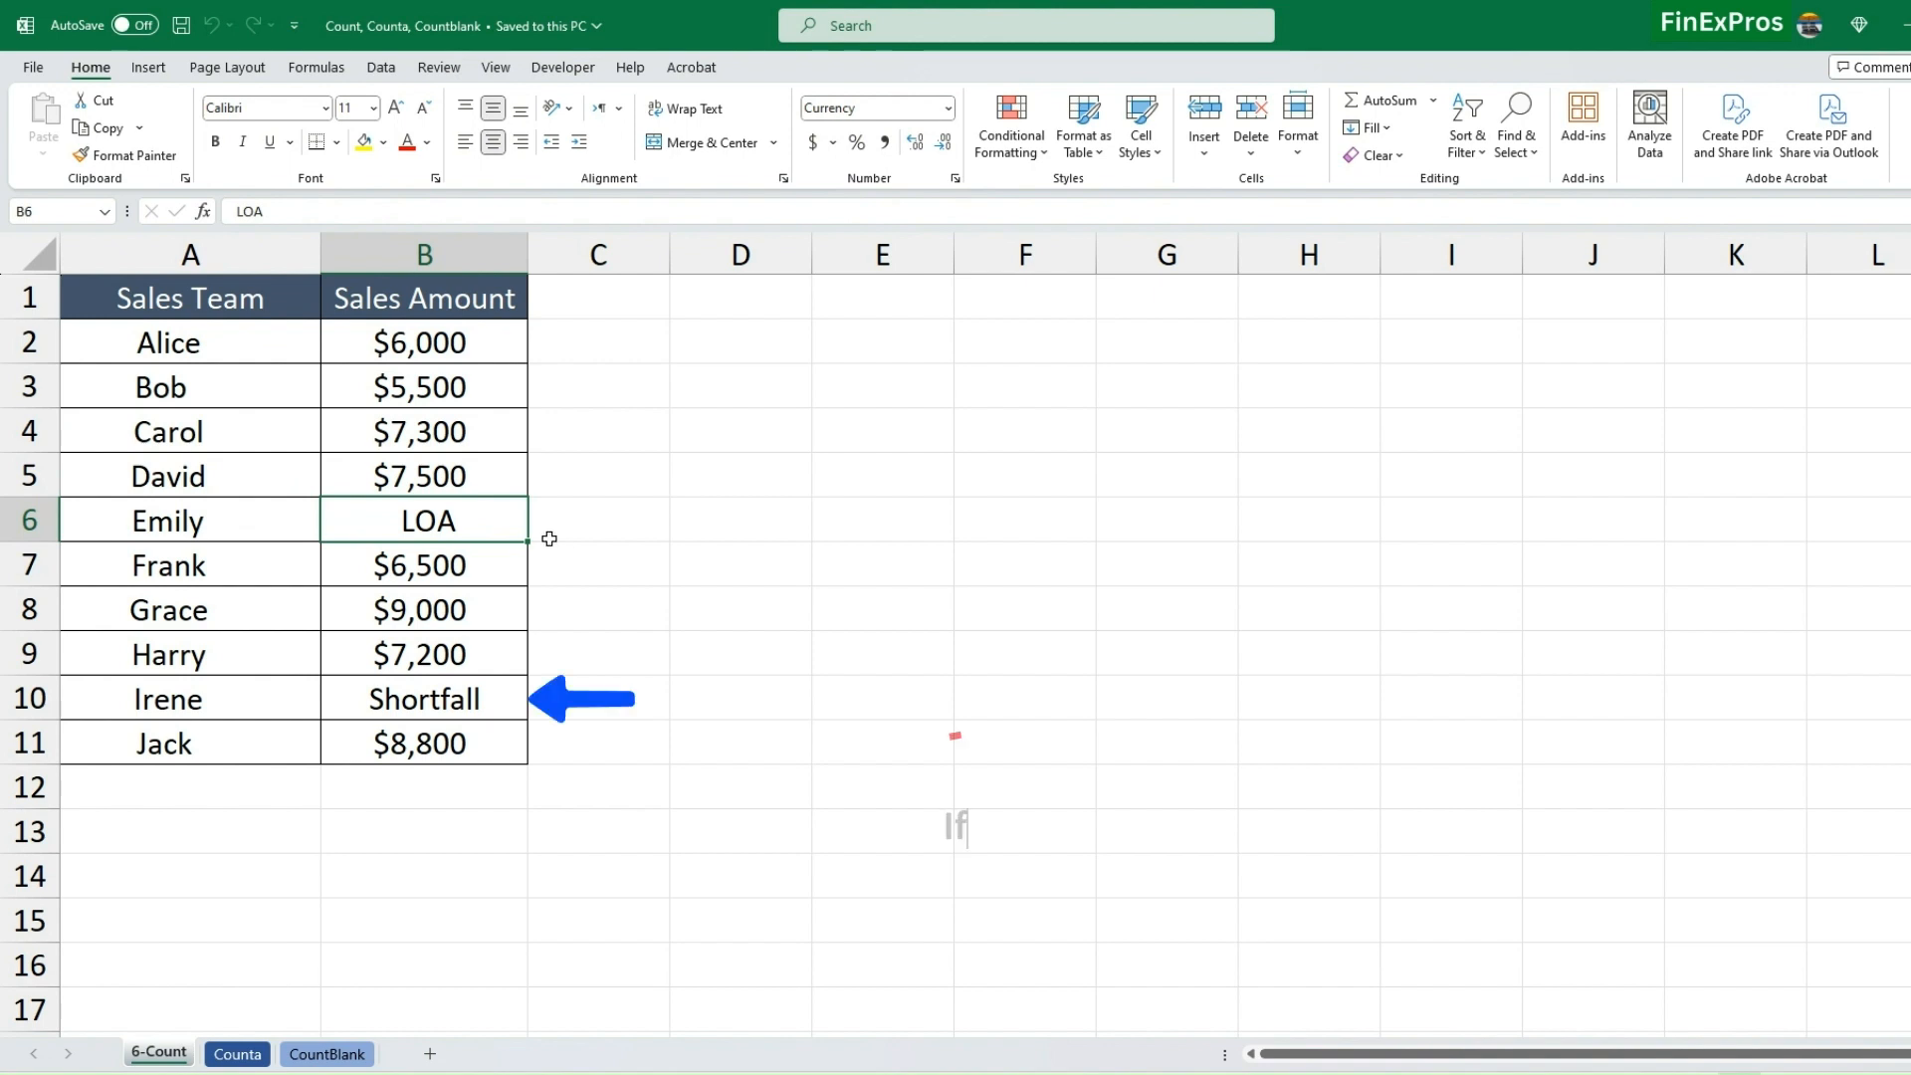
{"action": "left_click_drag", "start_coordinate": [273, 303], "coordinate": [428, 751]}
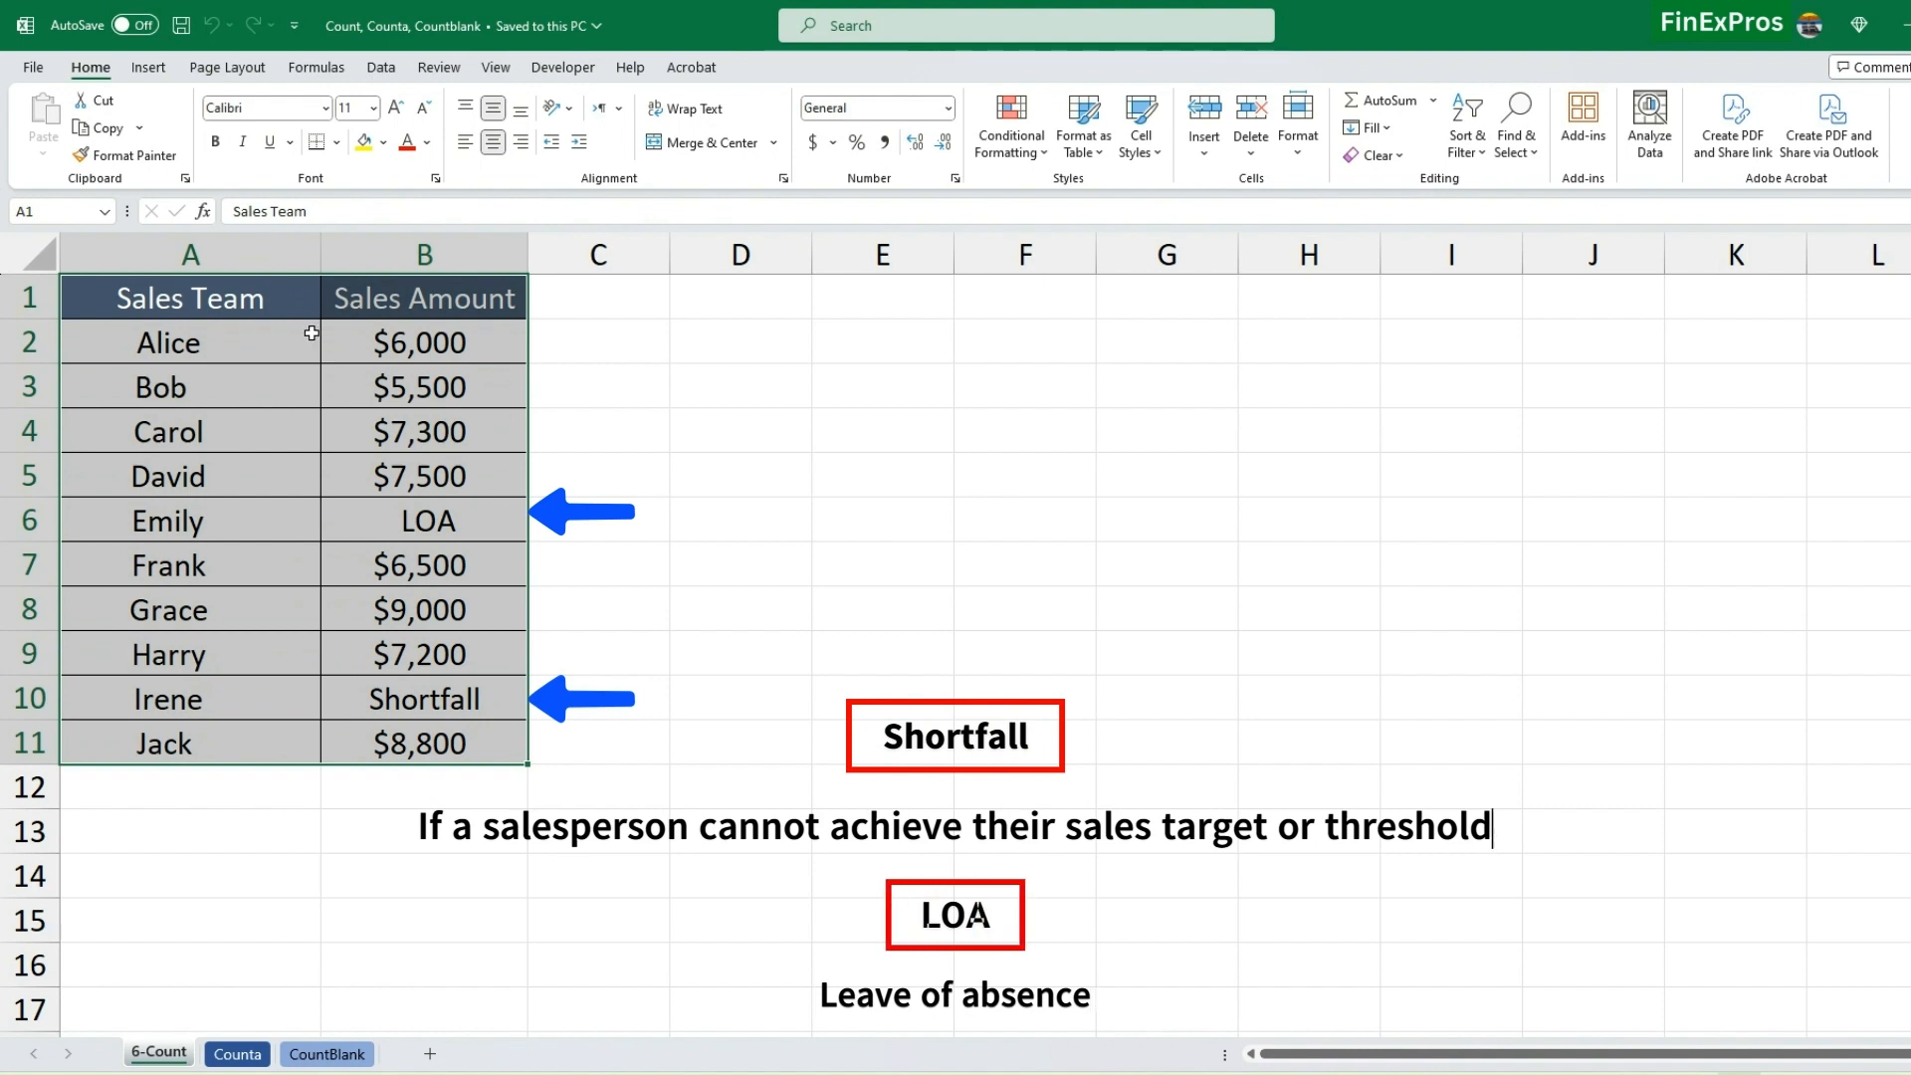
{"action": "left_click", "coordinate": [287, 300]}
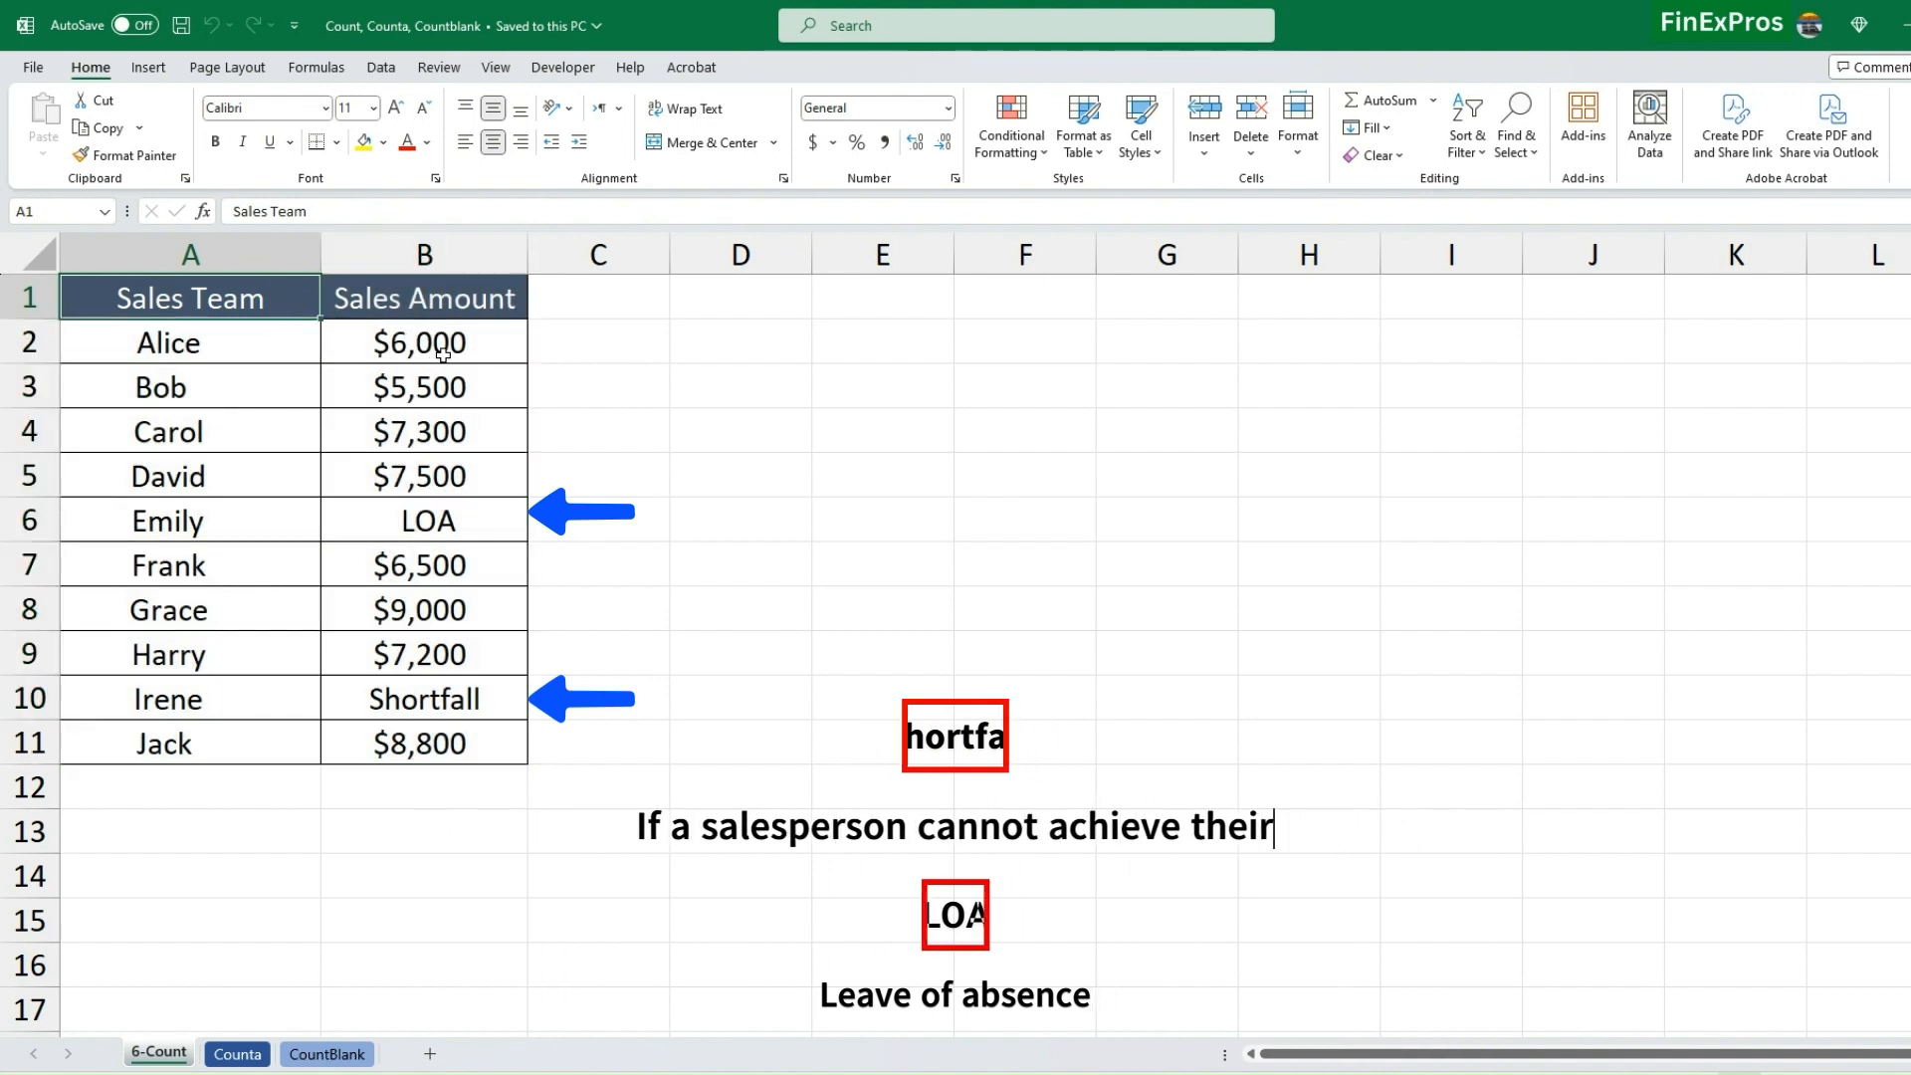
{"action": "left_click_drag", "start_coordinate": [423, 342], "coordinate": [480, 746]}
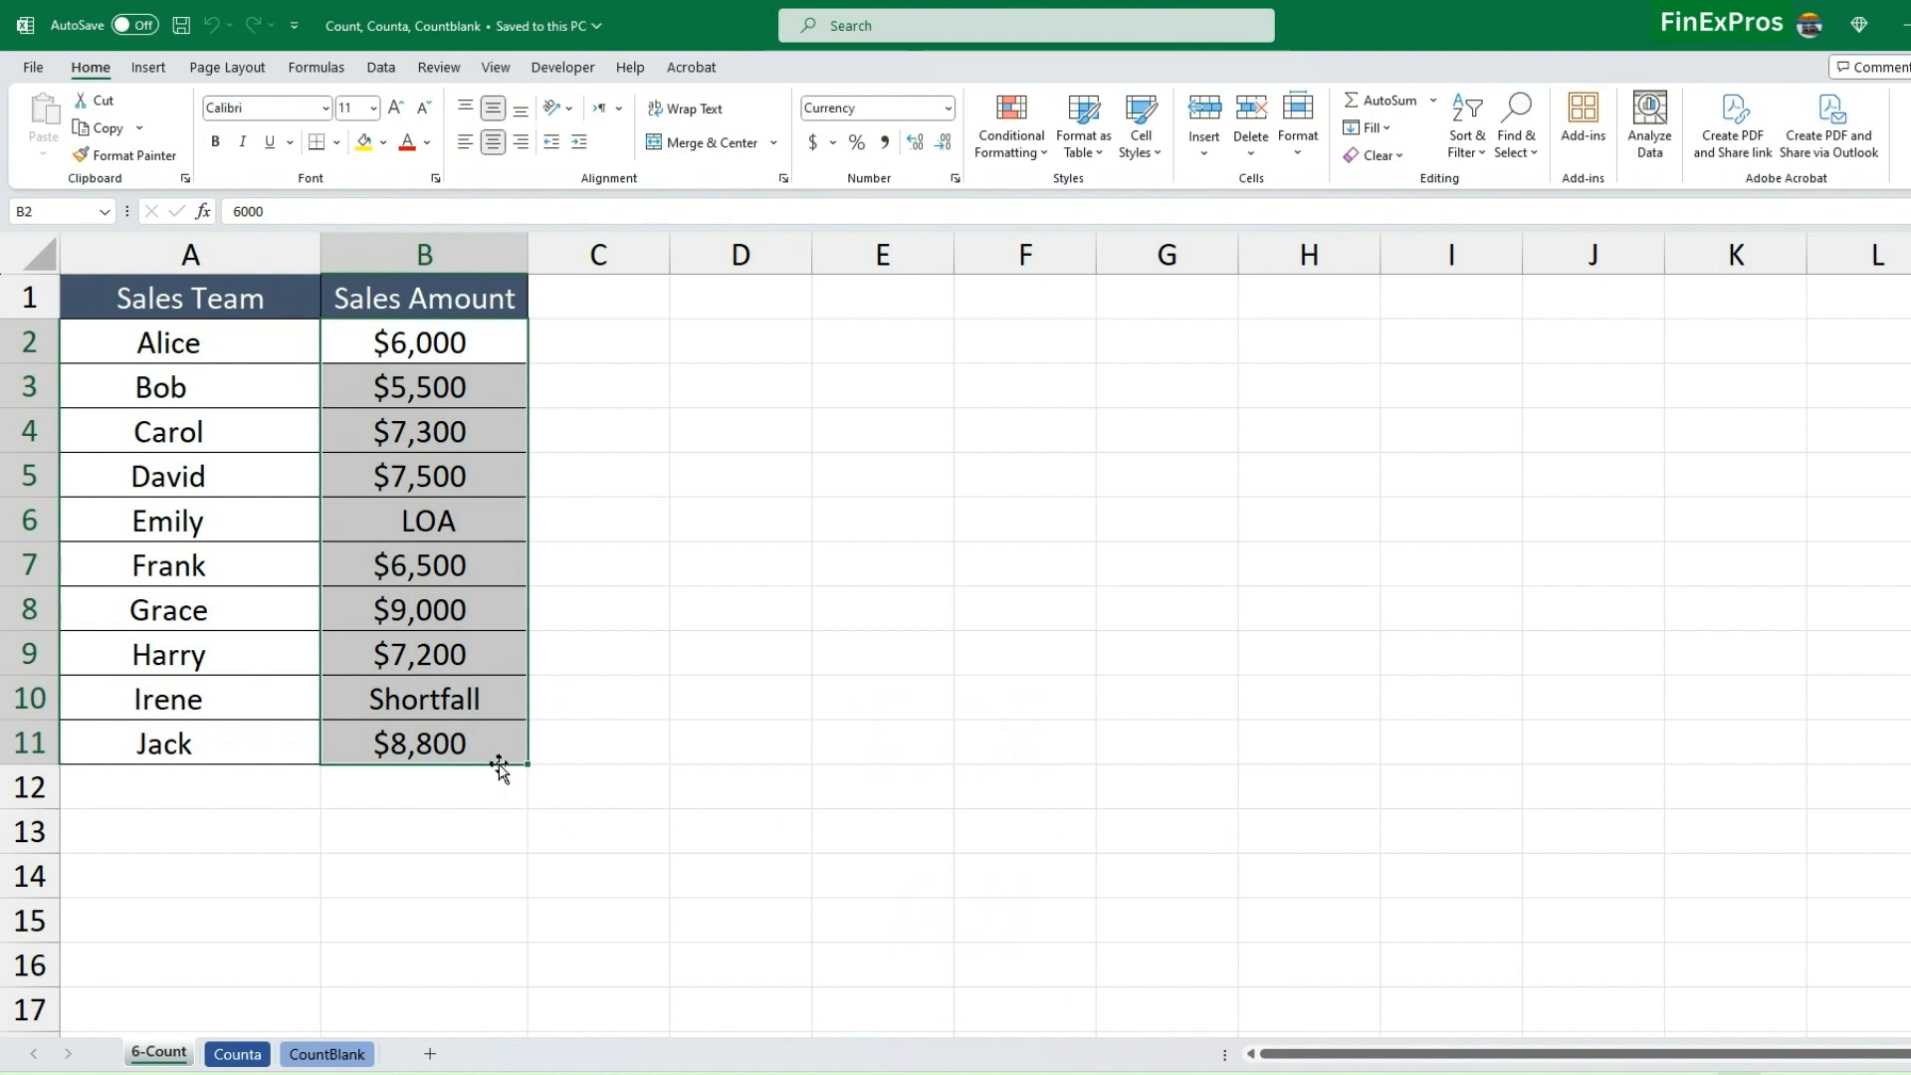
{"action": "left_click", "coordinate": [509, 348]}
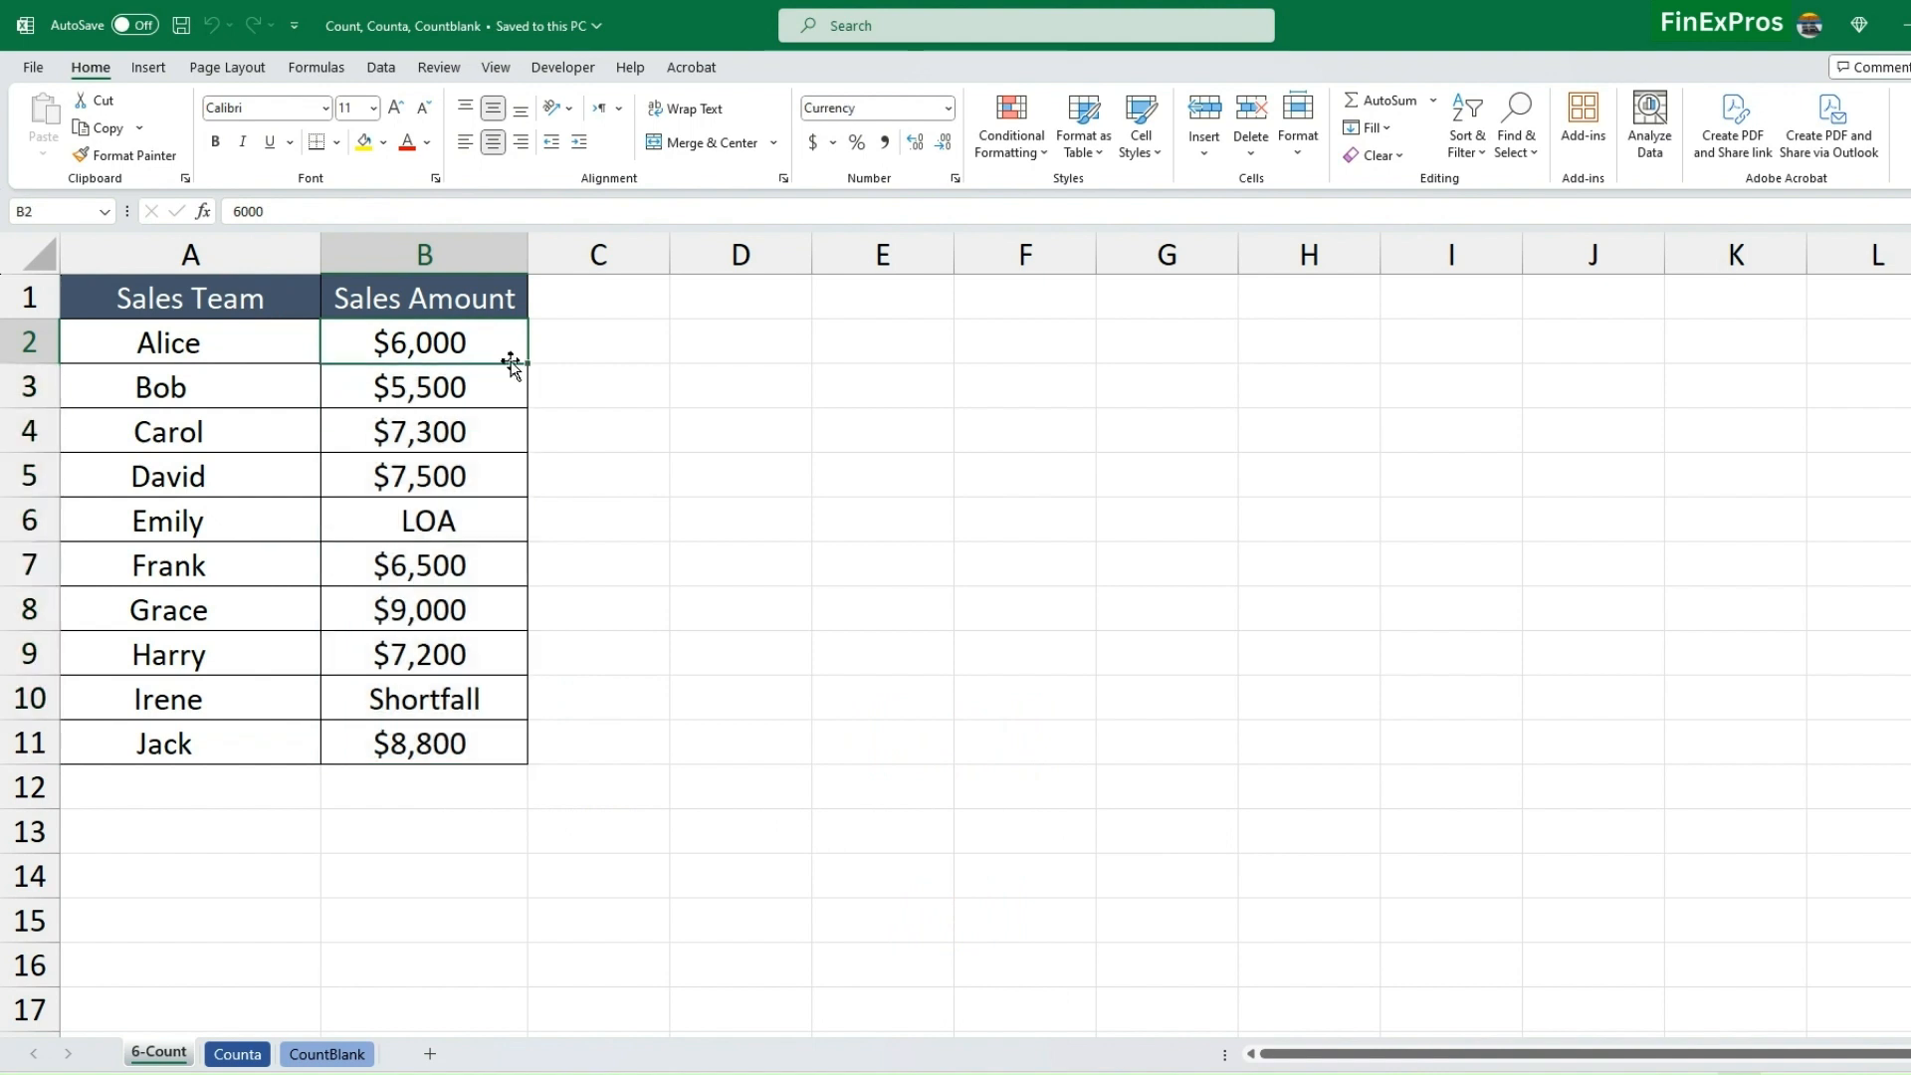
{"action": "left_click", "coordinate": [501, 397]}
{"action": "left_click", "coordinate": [499, 429]}
{"action": "left_click", "coordinate": [494, 476]}
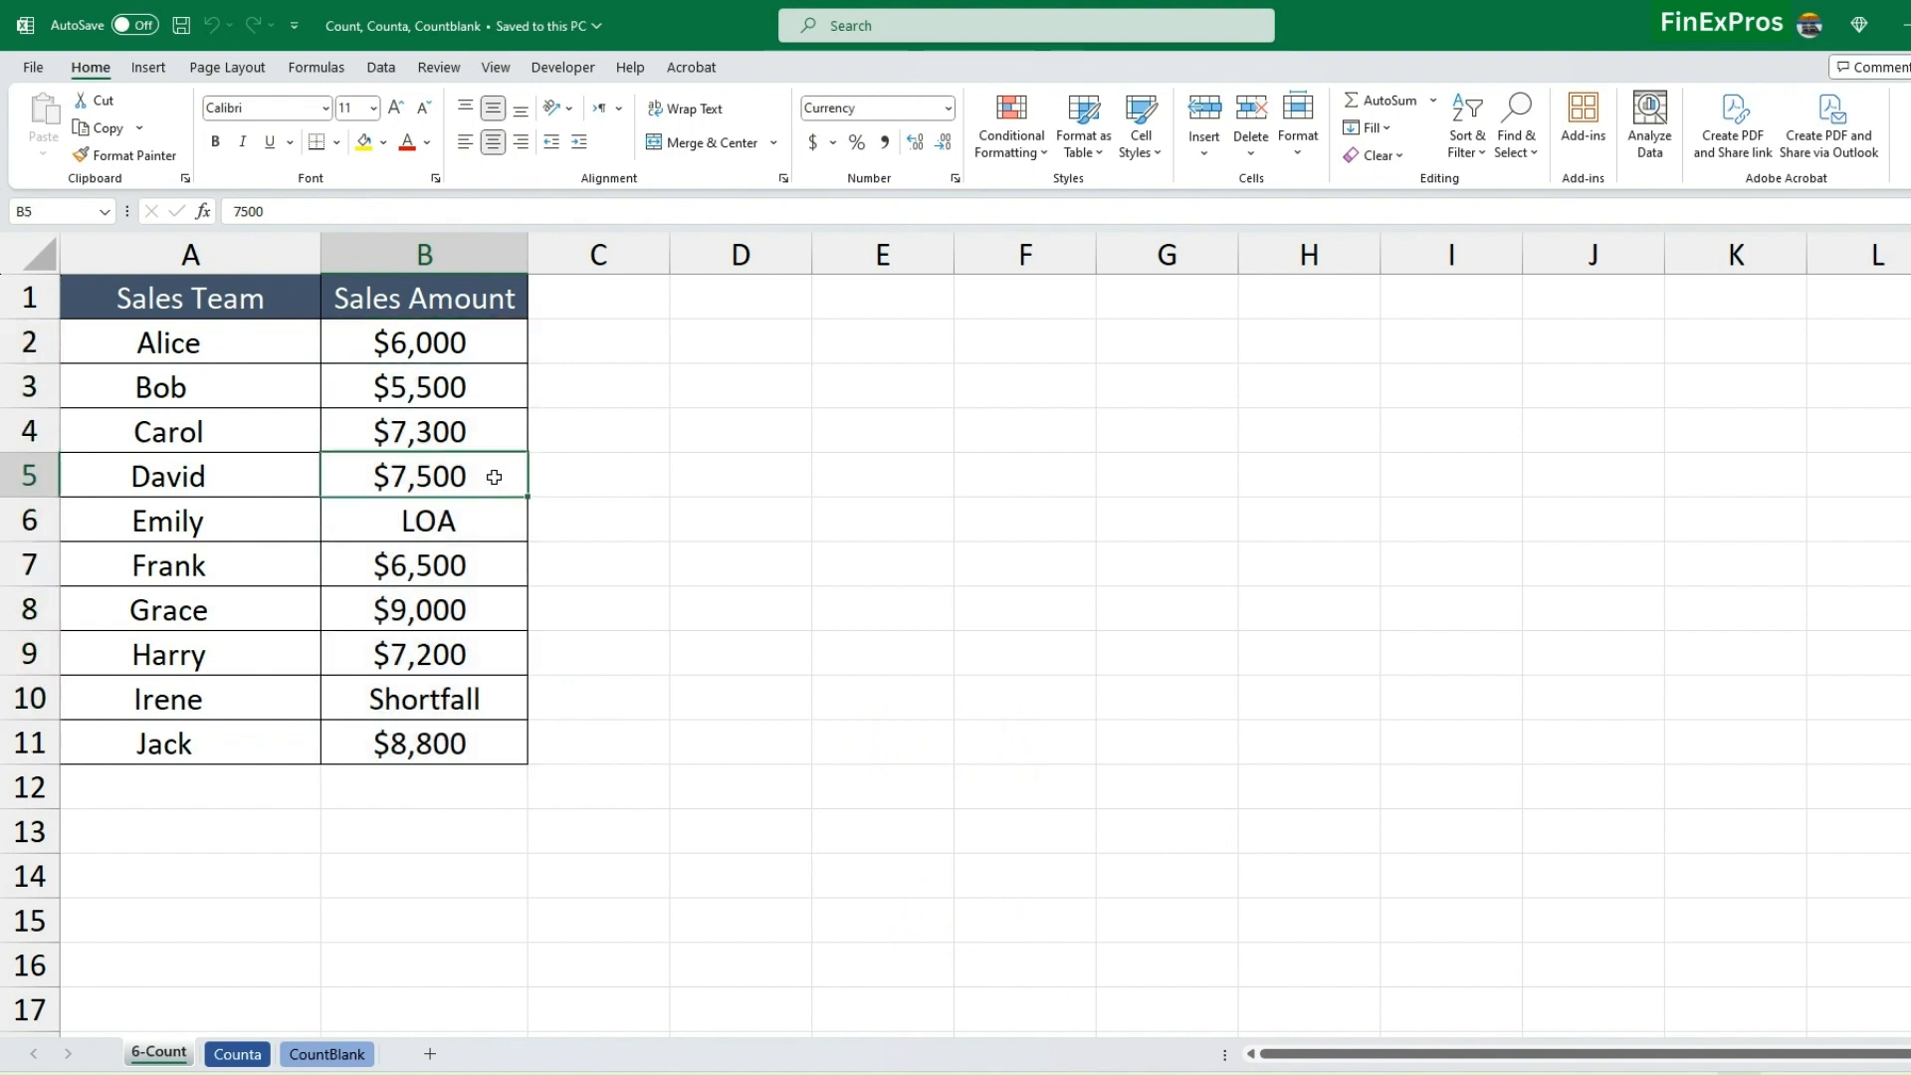
{"action": "left_click", "coordinate": [282, 298]}
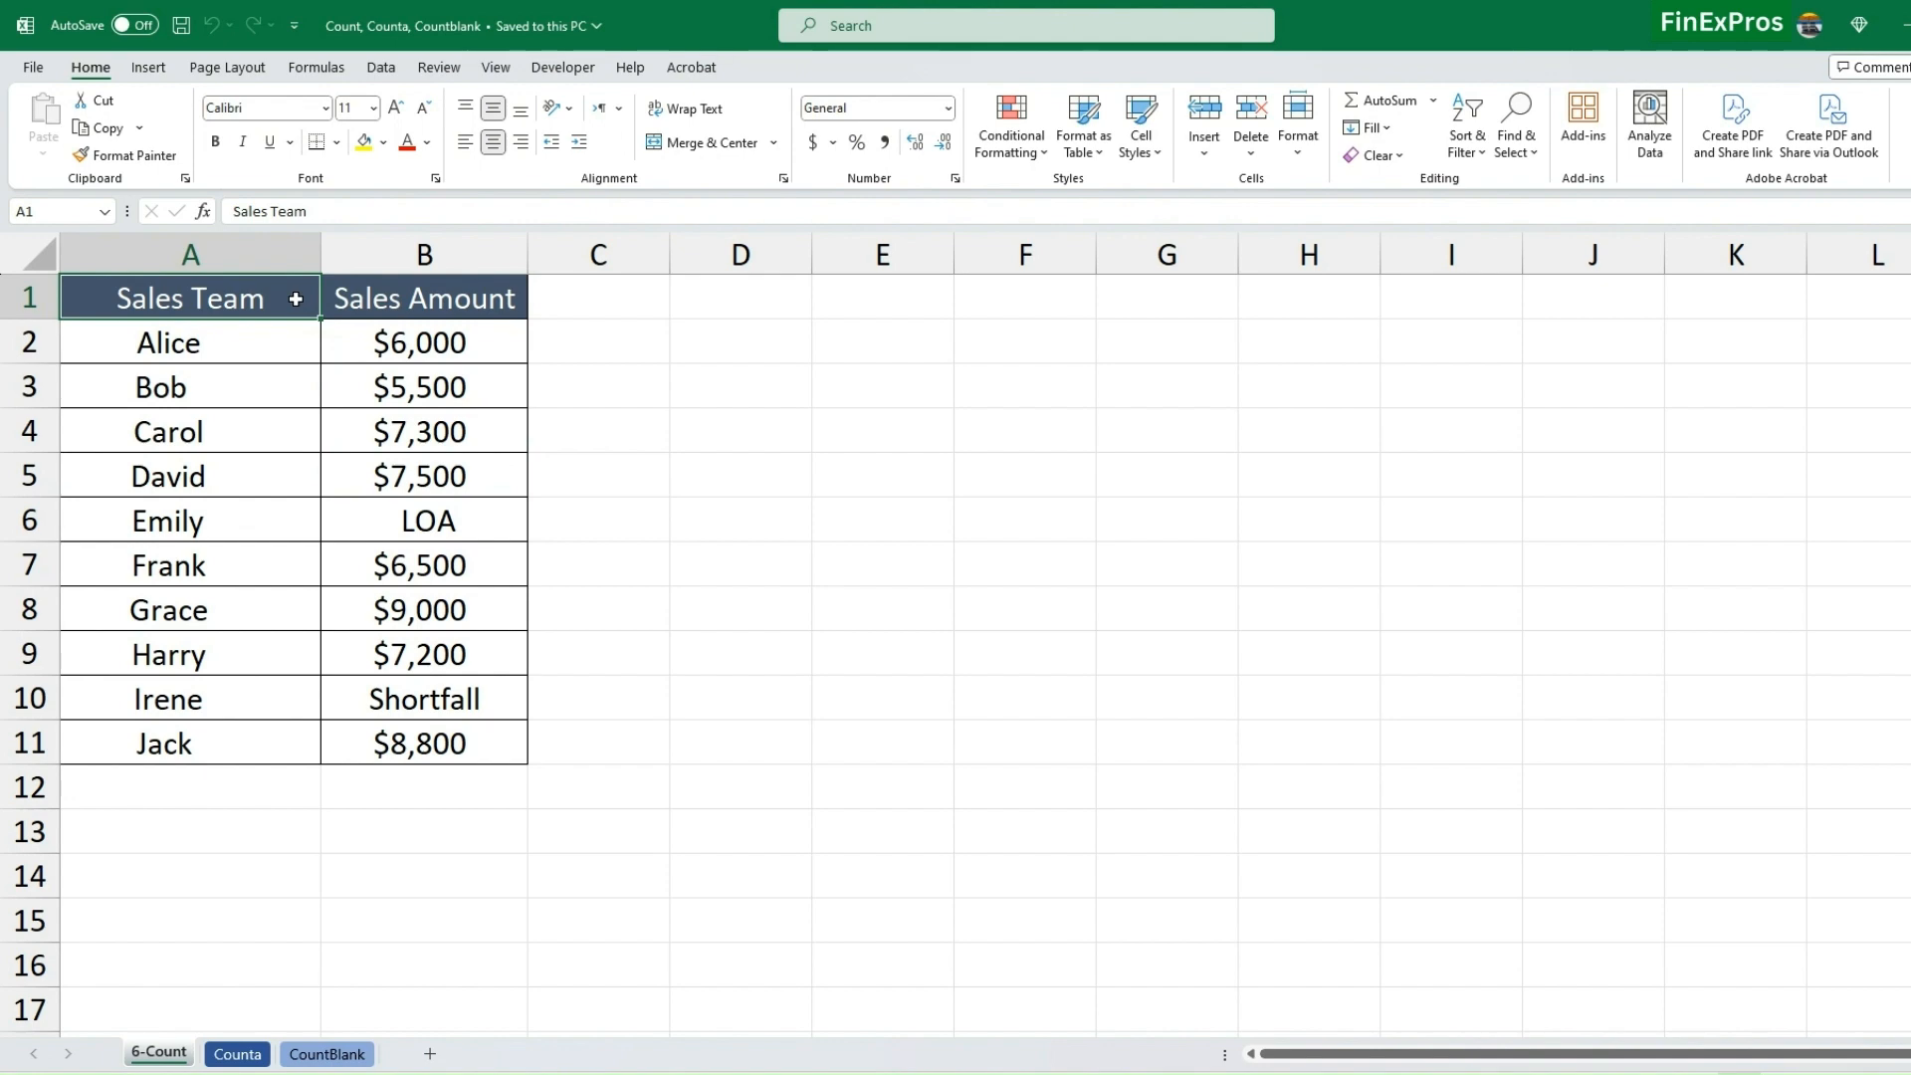
{"action": "left_click", "coordinate": [469, 530]}
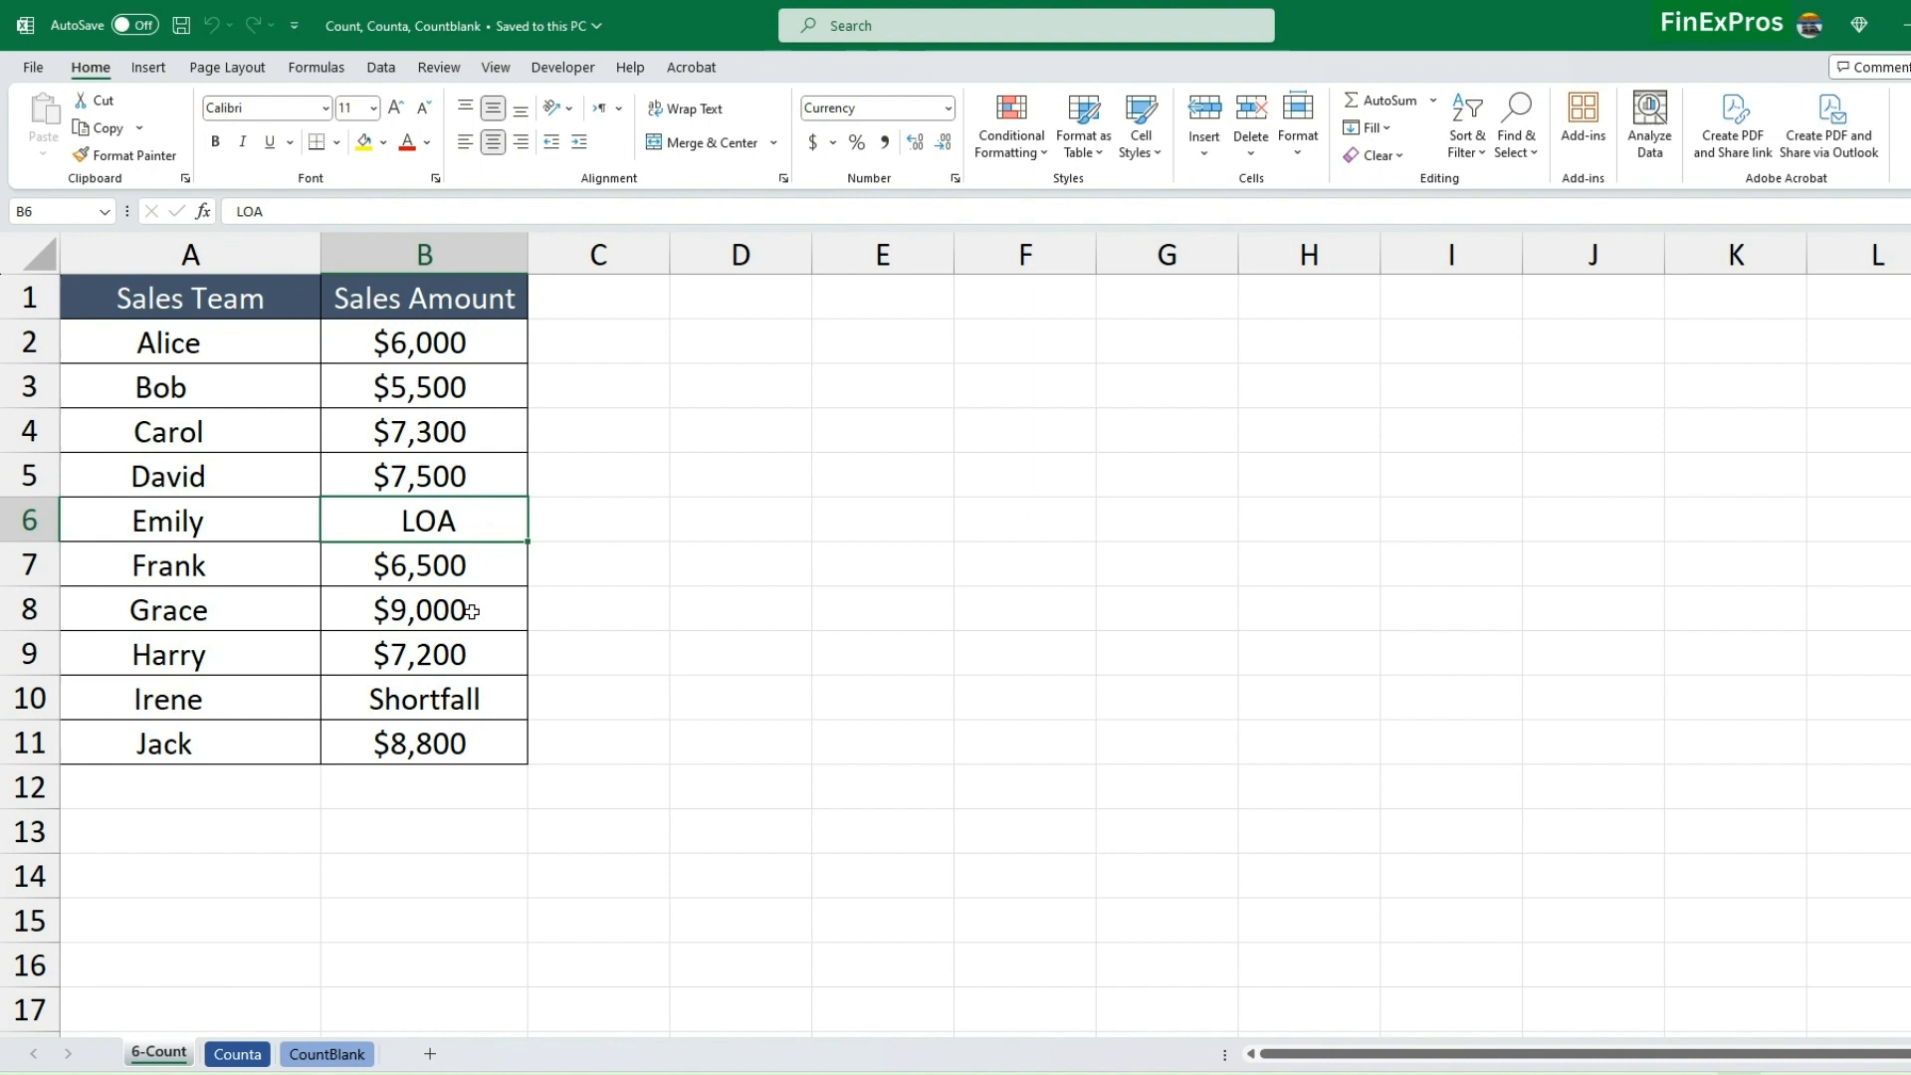
{"action": "left_click", "coordinate": [459, 687]}
{"action": "left_click", "coordinate": [475, 523]}
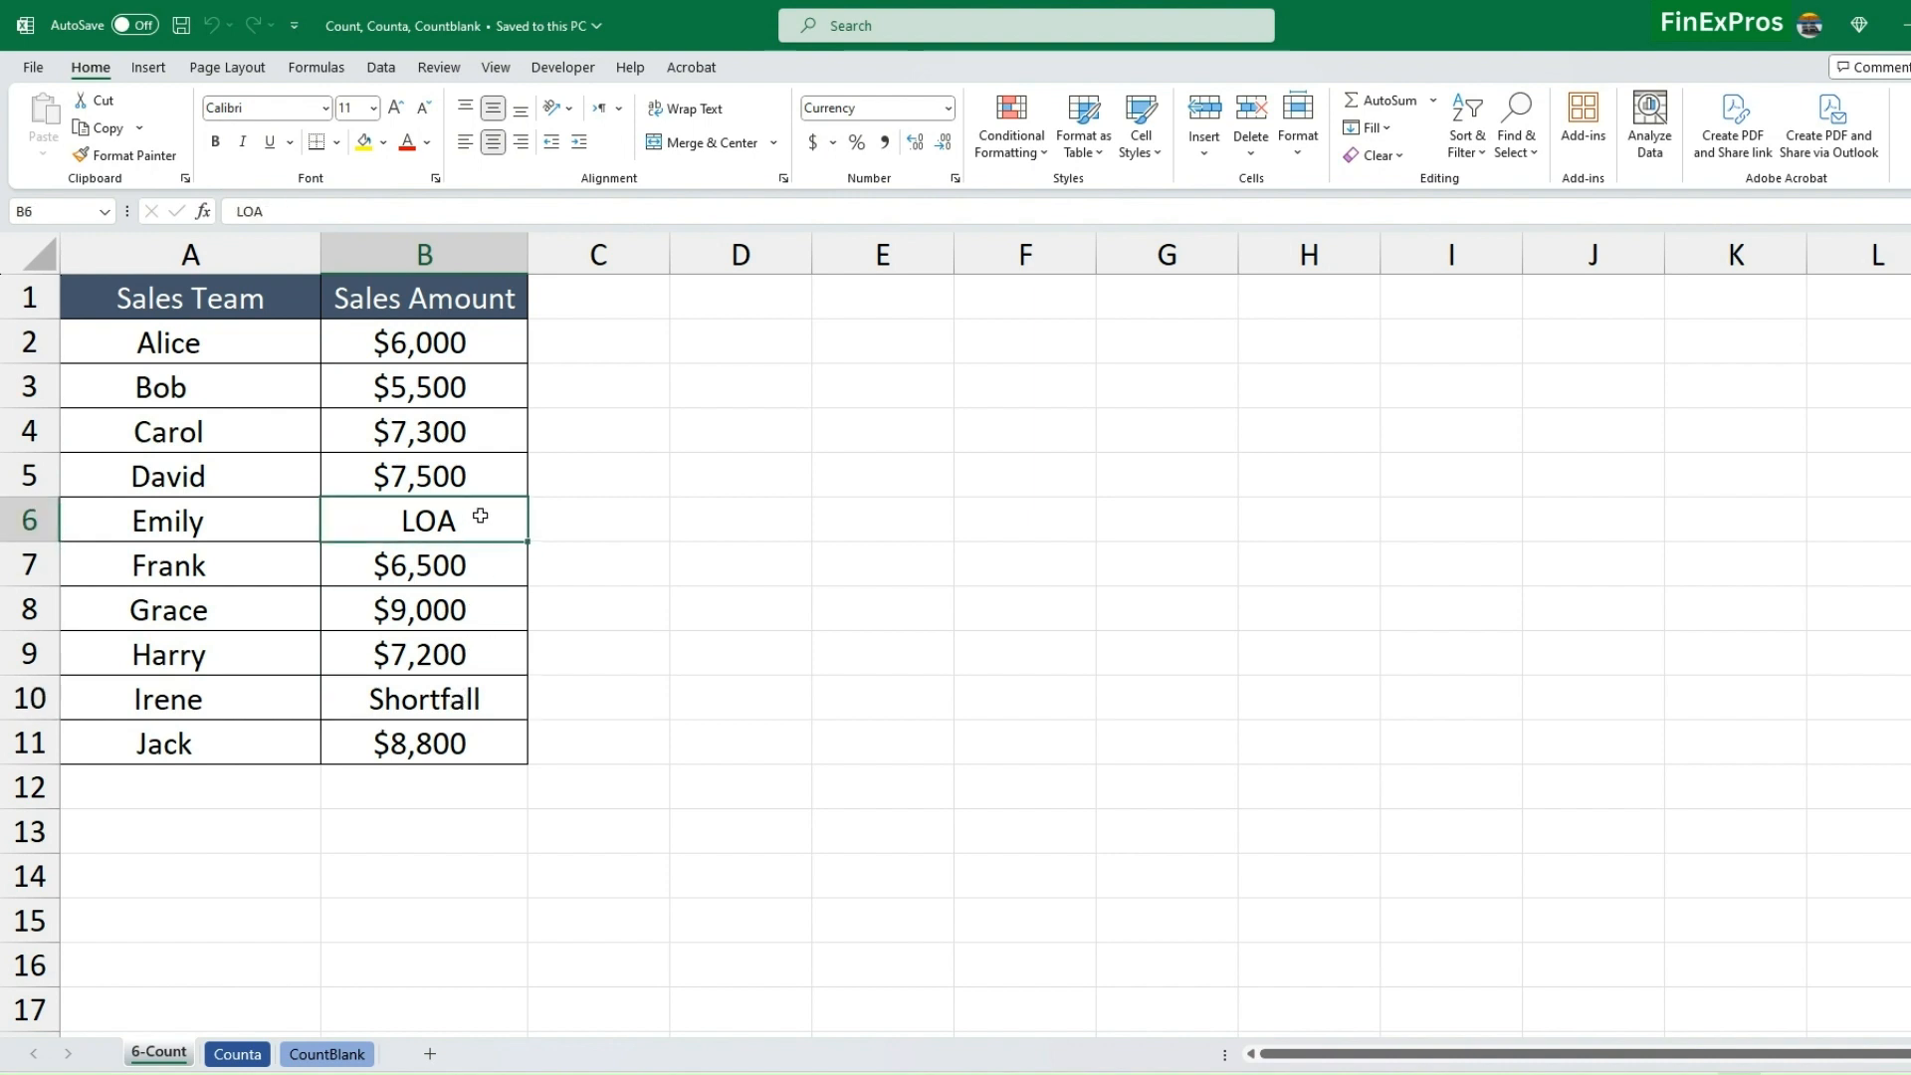
{"action": "left_click", "coordinate": [489, 343]}
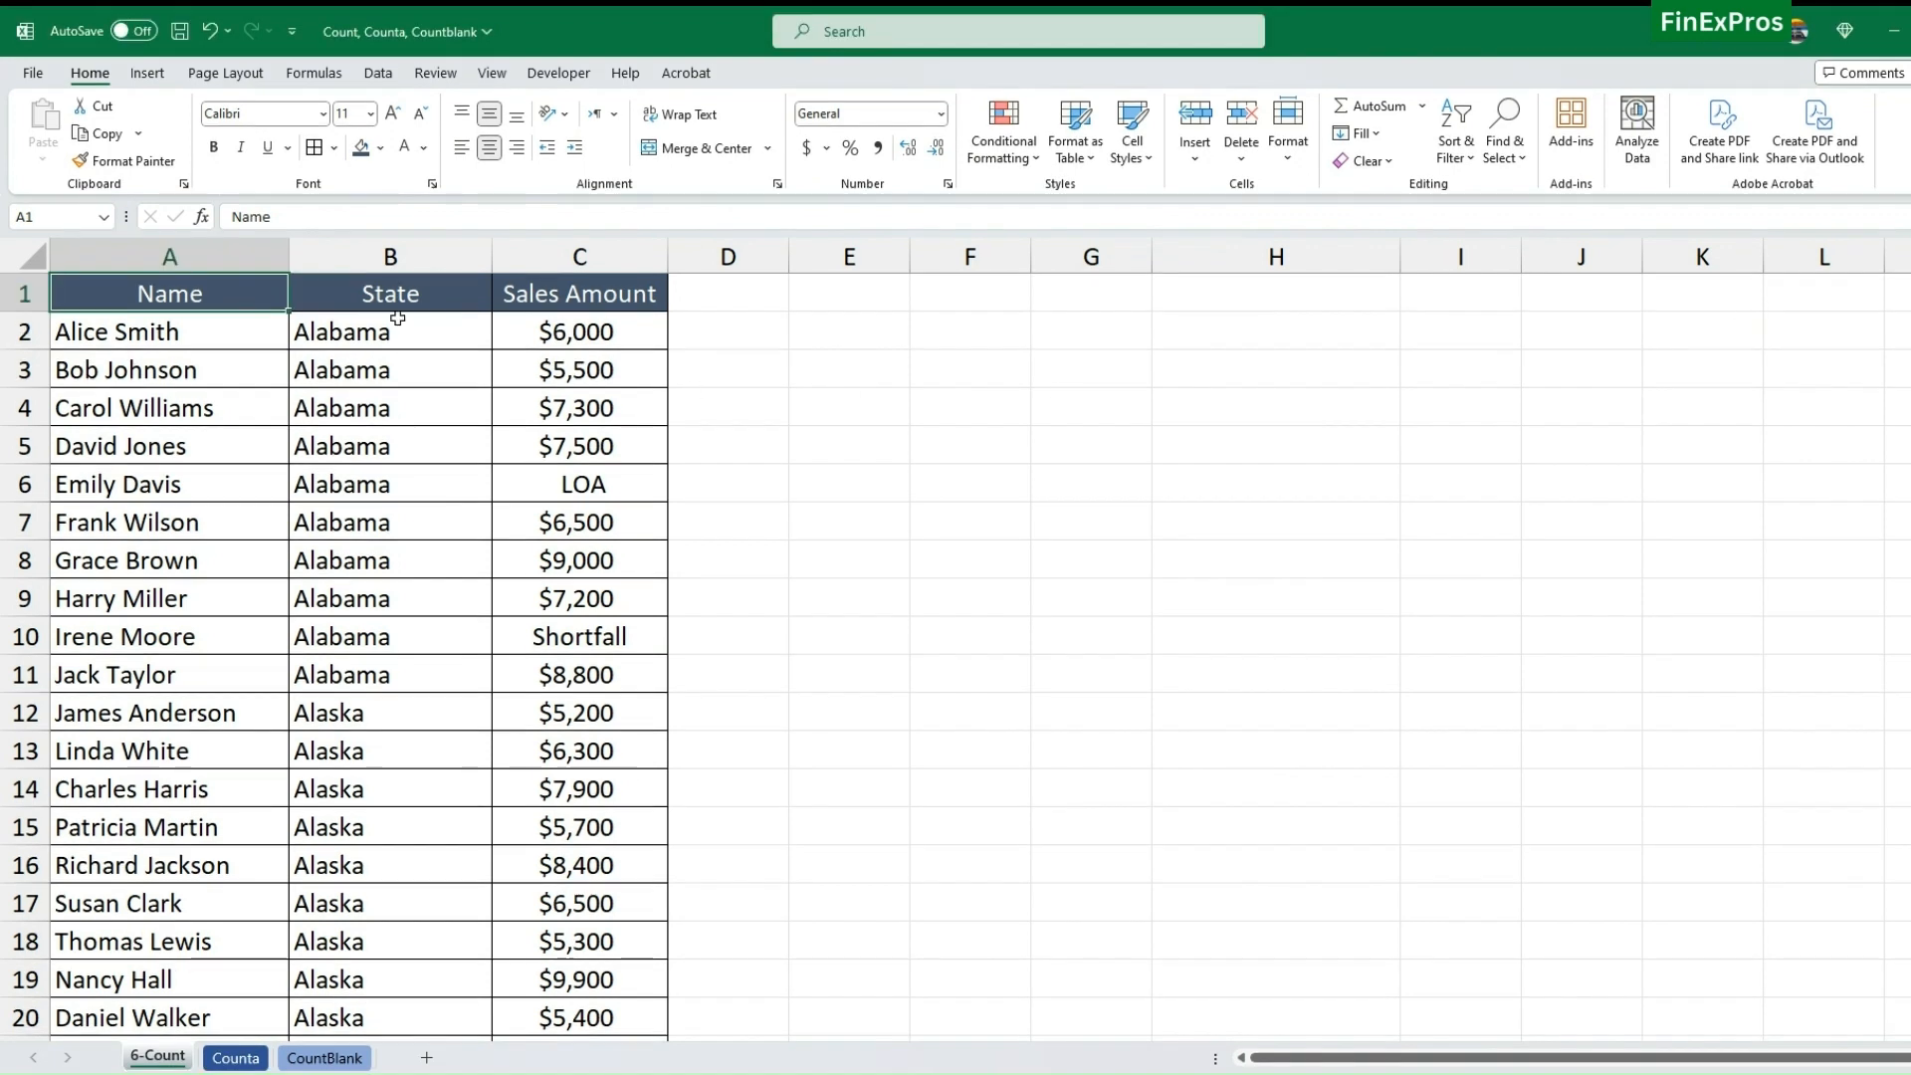
Look through the long Name, State and Sales Amount list from its header to its last row.
{"action": "left_click_drag", "start_coordinate": [203, 293], "coordinate": [595, 299]}
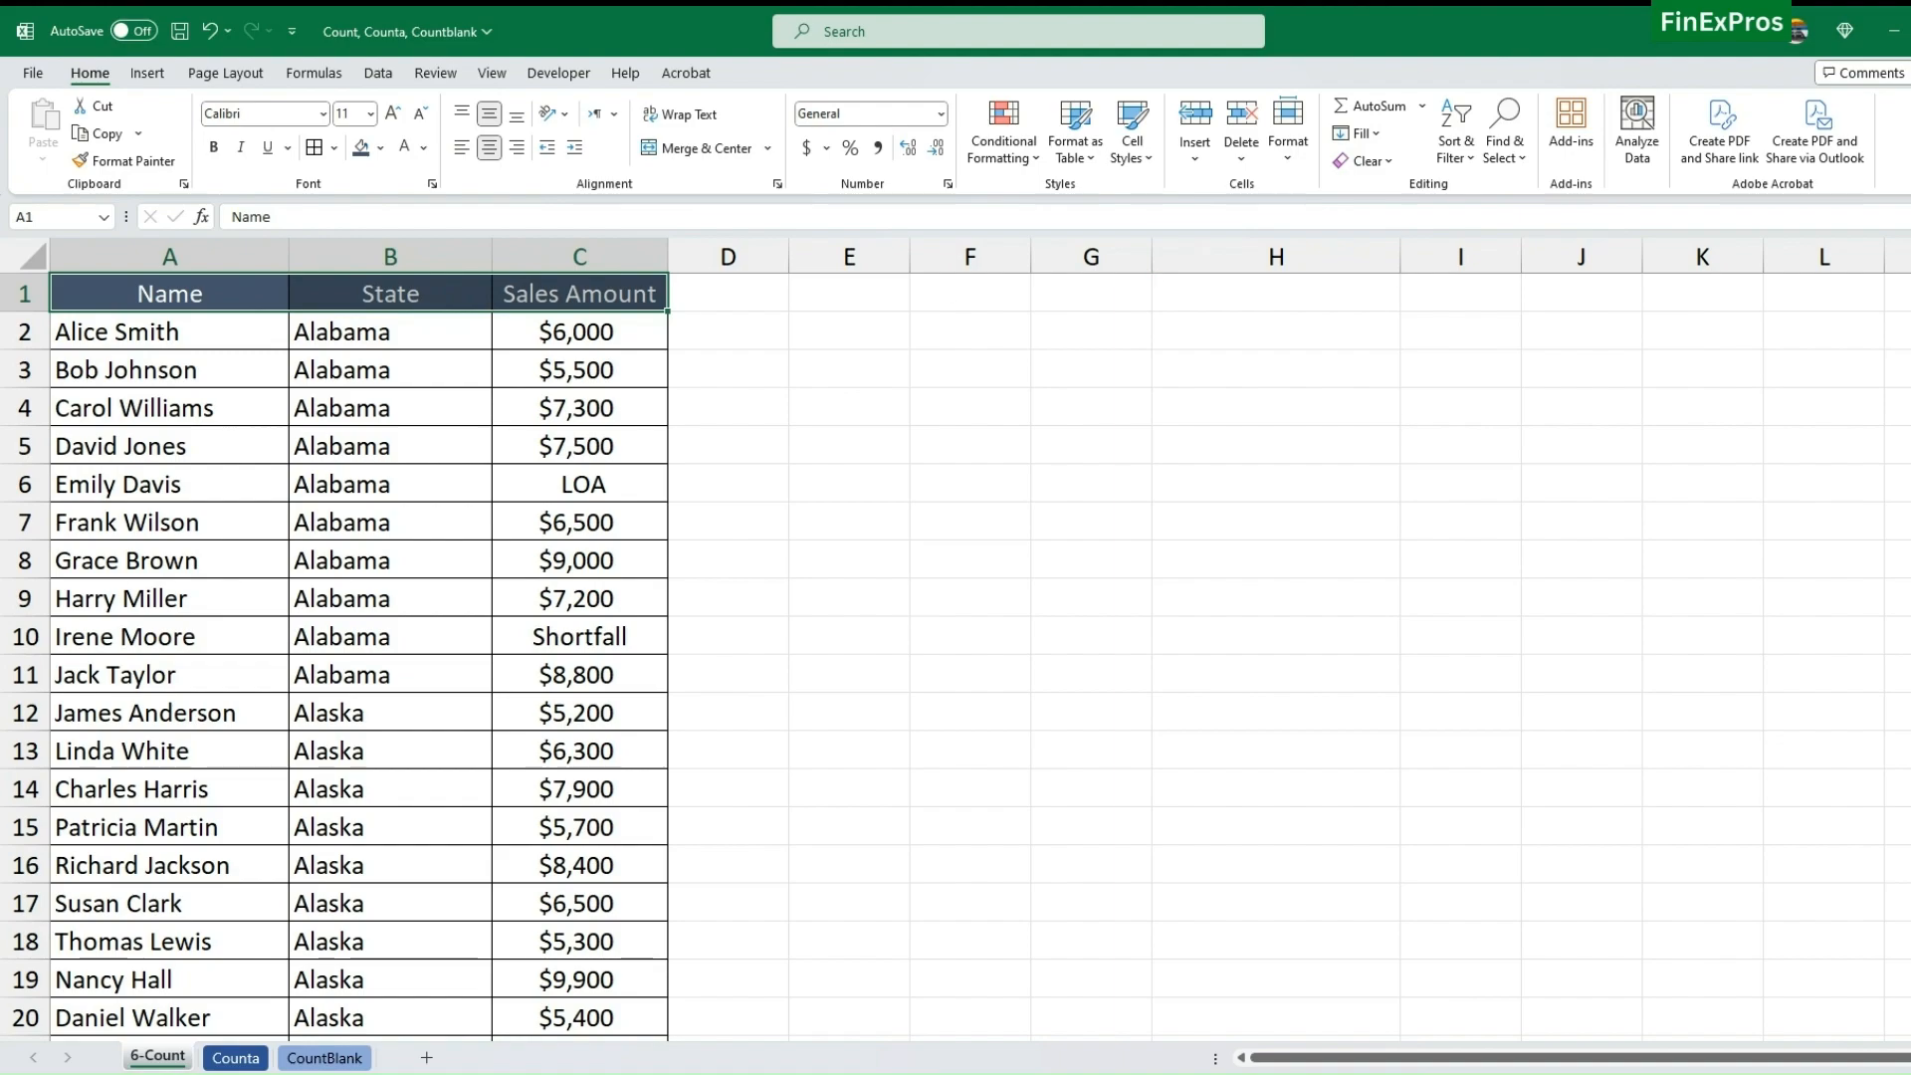
{"action": "scroll", "coordinate": [334, 657], "scroll_direction": "down", "scroll_amount": 20}
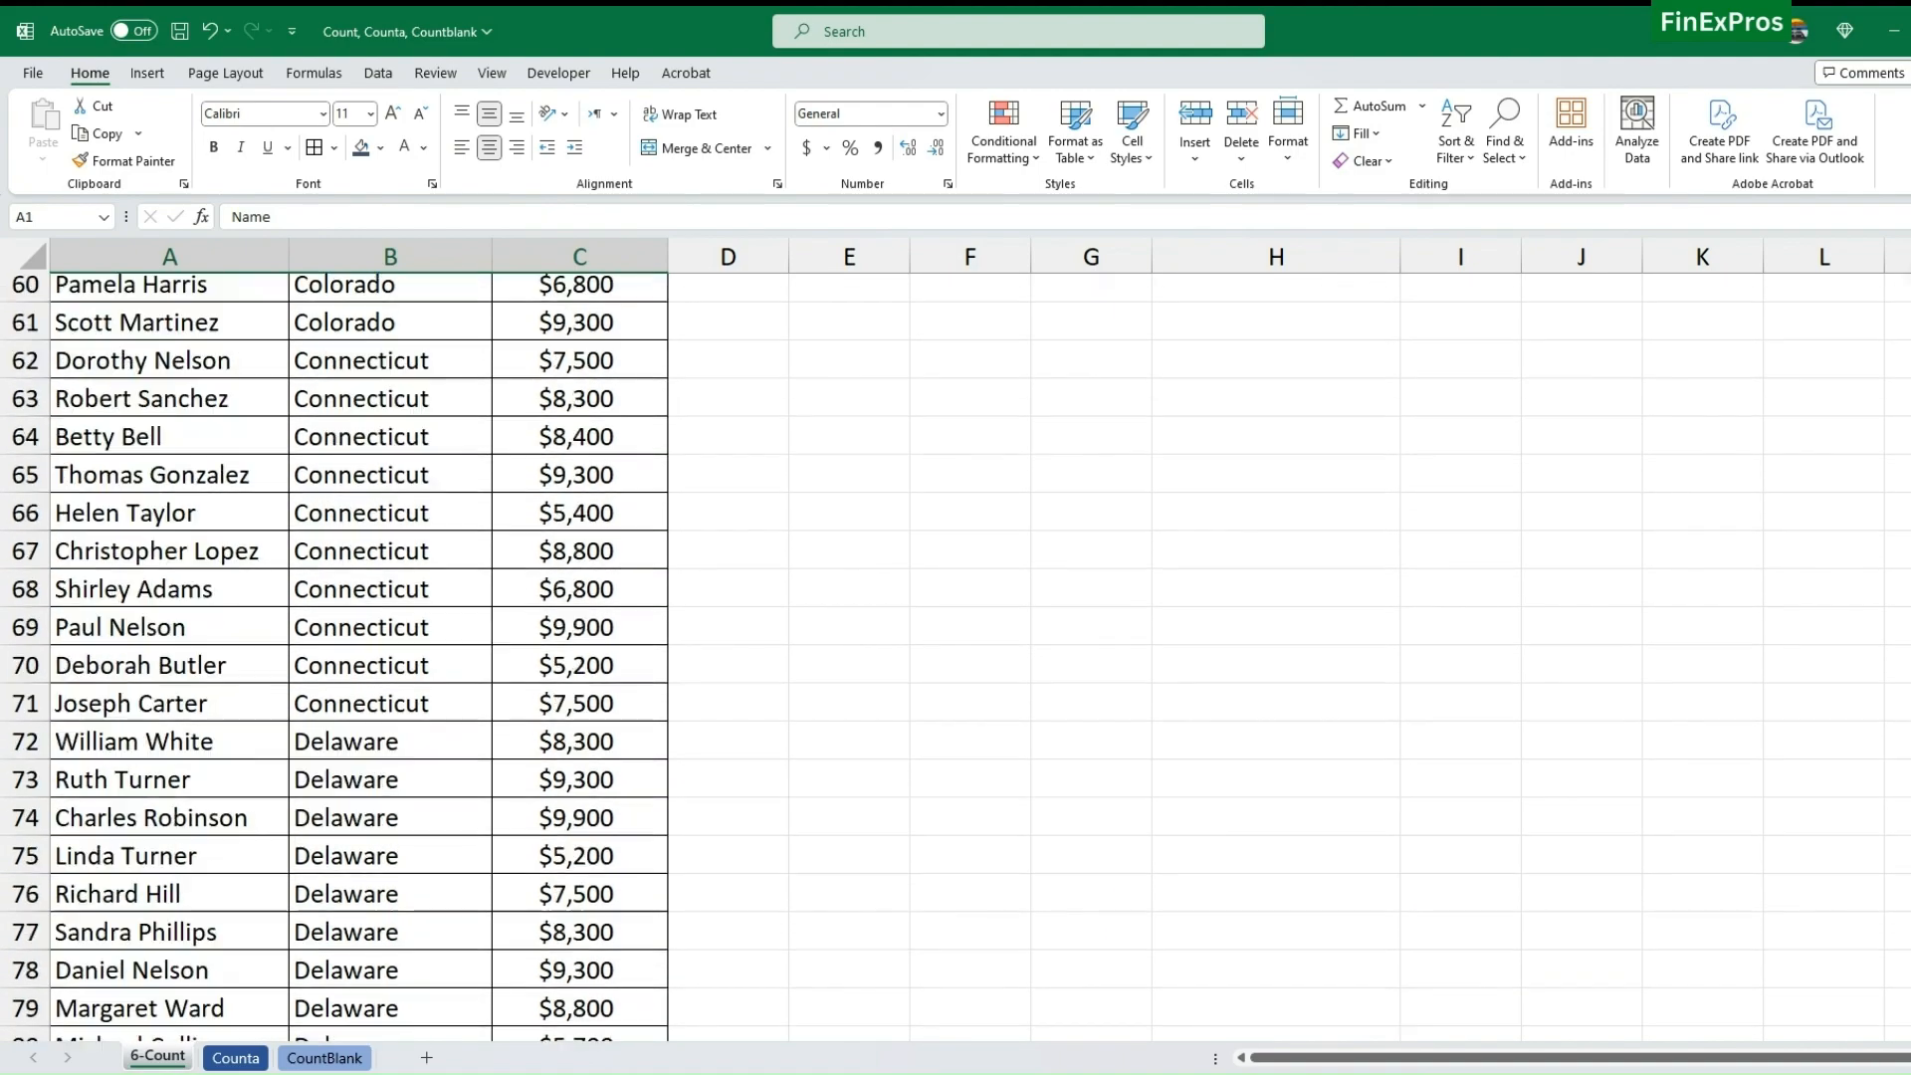
{"action": "scroll", "coordinate": [334, 657], "scroll_direction": "down", "scroll_amount": 20}
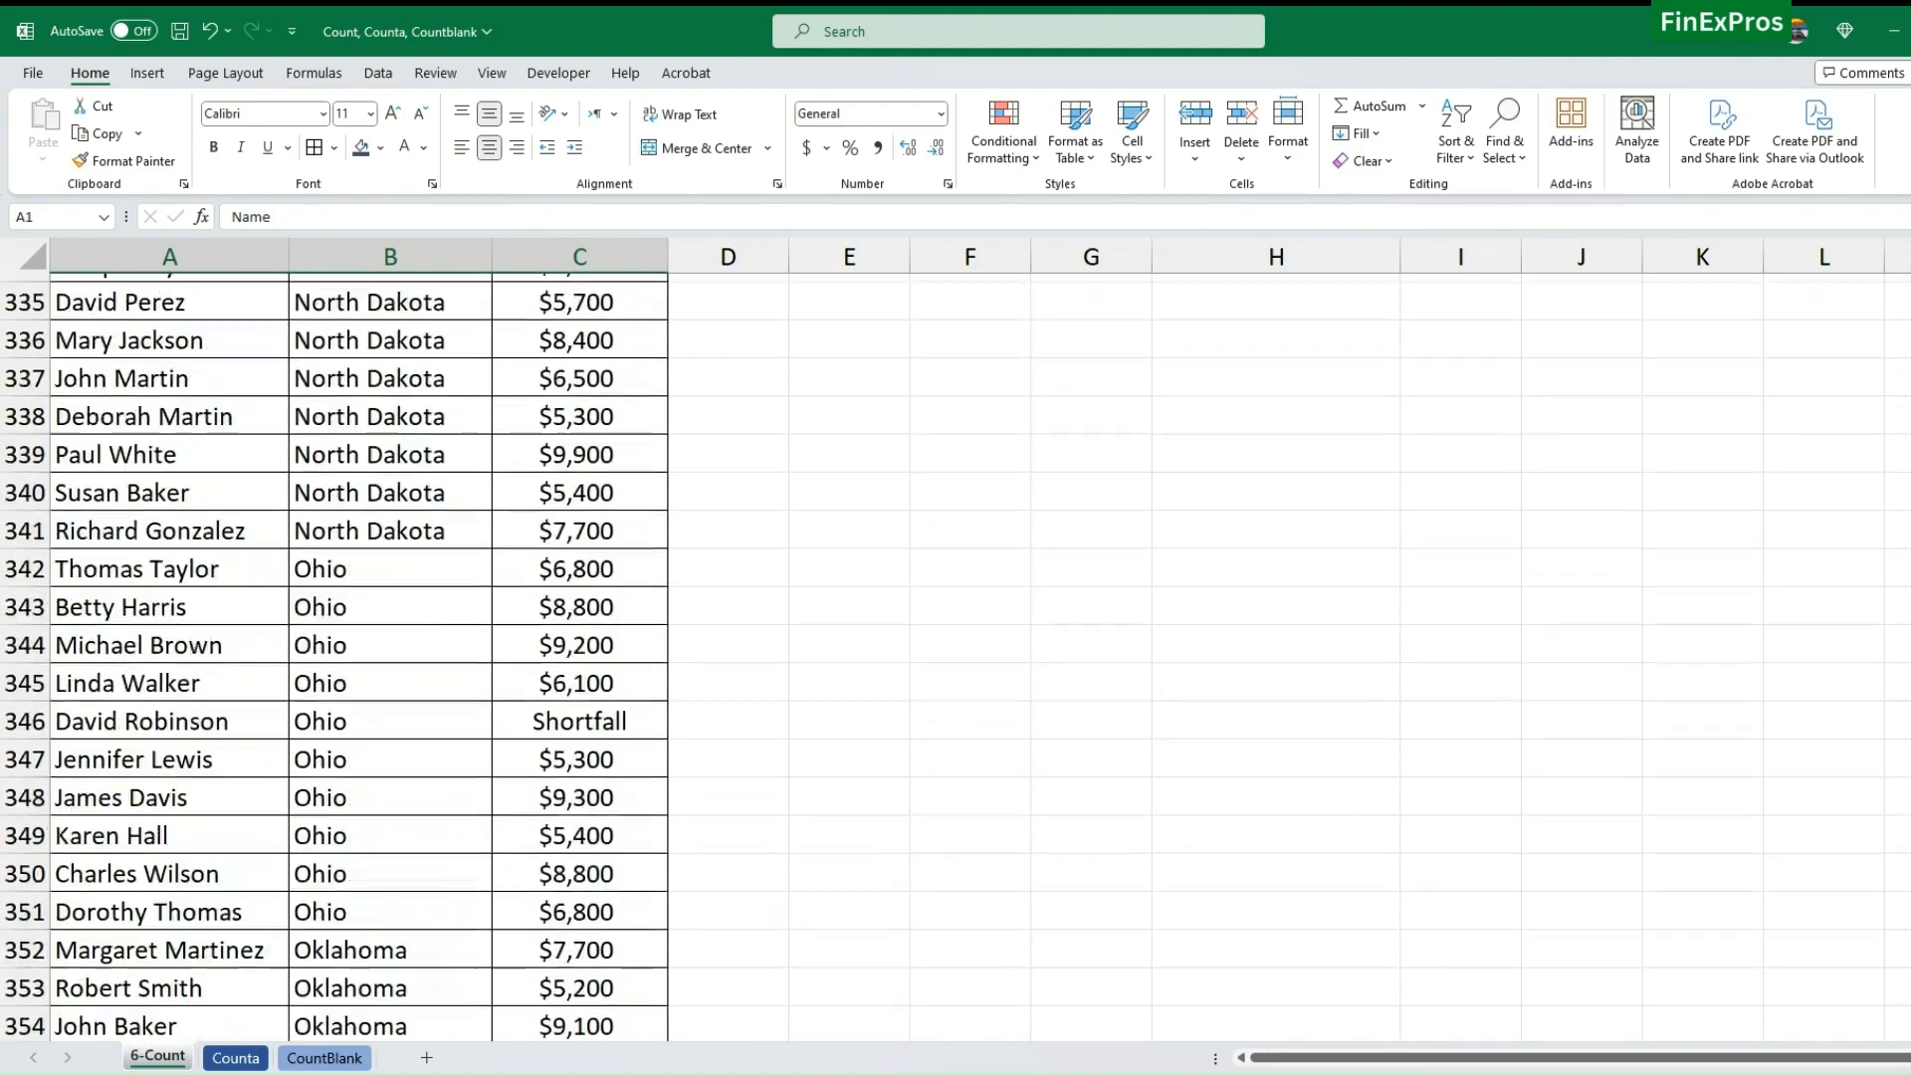
{"action": "scroll", "coordinate": [334, 657], "scroll_direction": "down", "scroll_amount": 16}
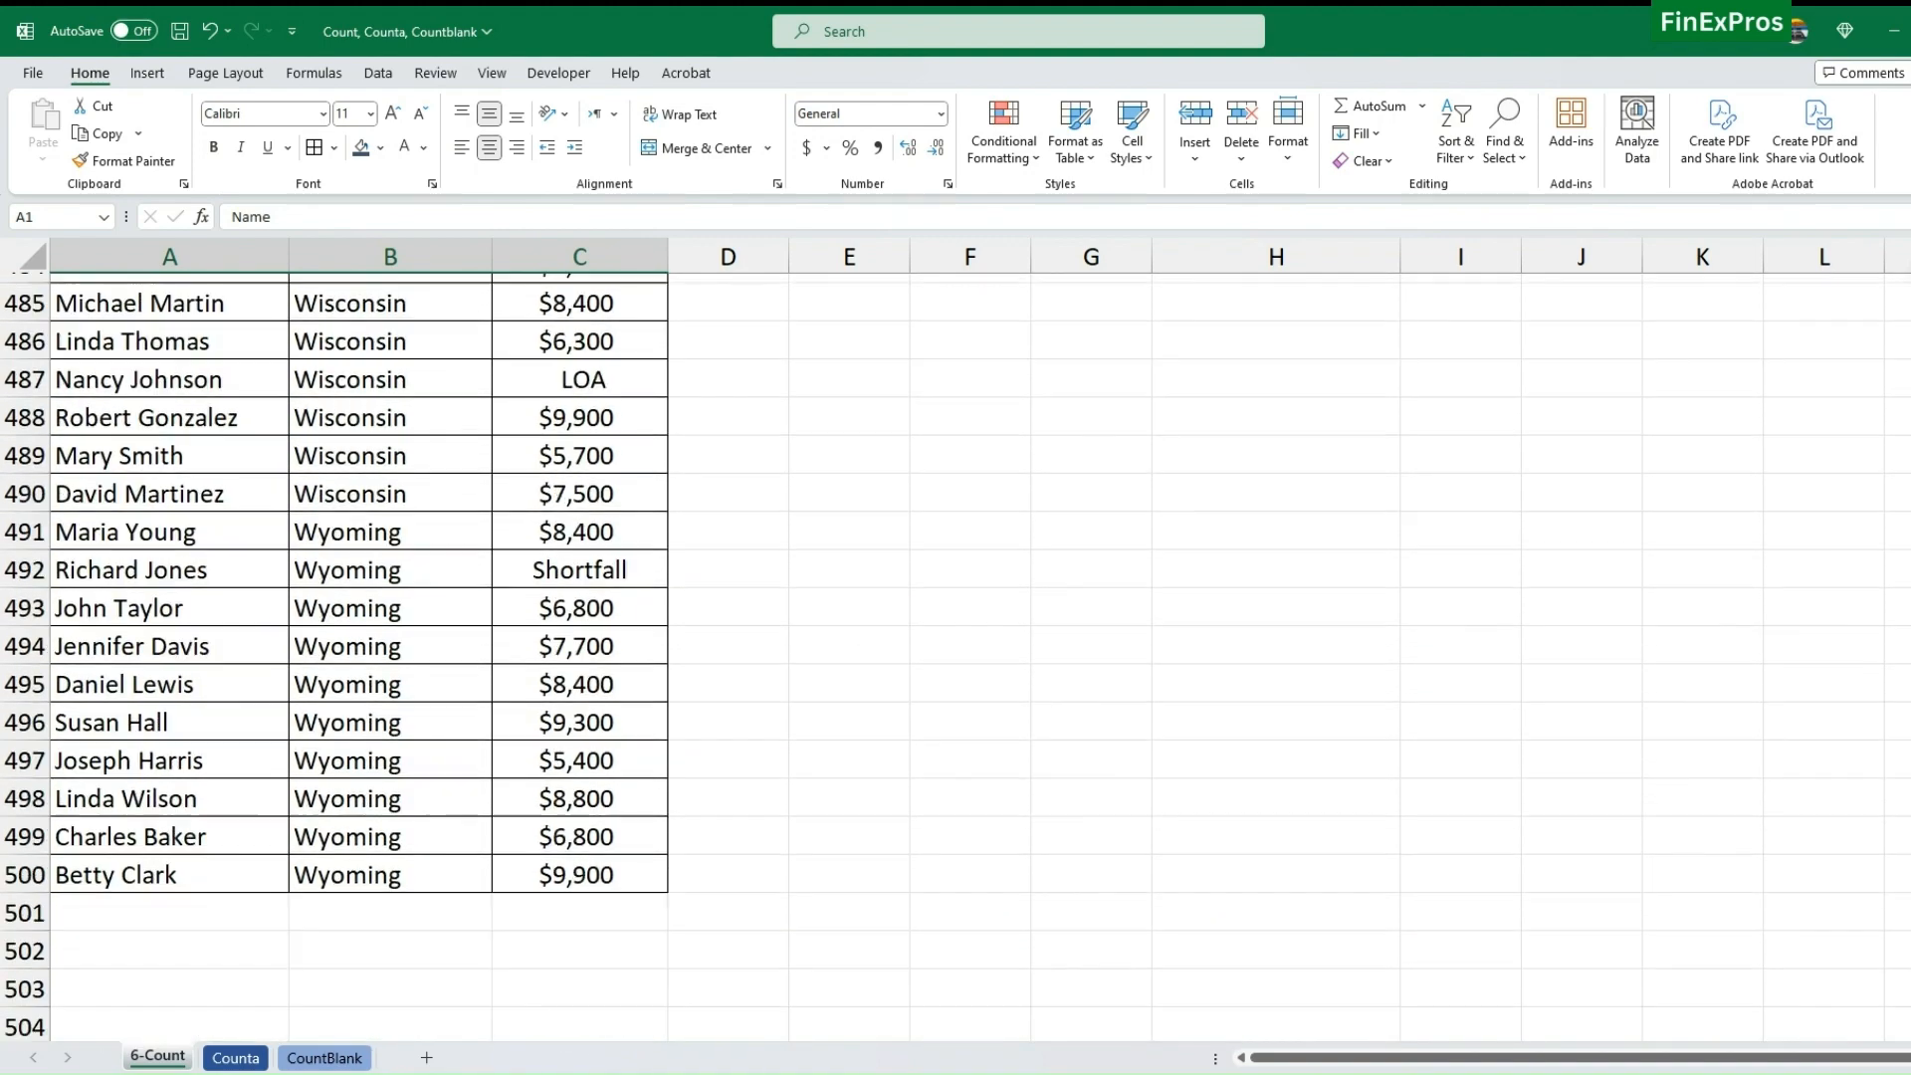
{"action": "scroll", "coordinate": [335, 657], "scroll_direction": "up", "scroll_amount": 2}
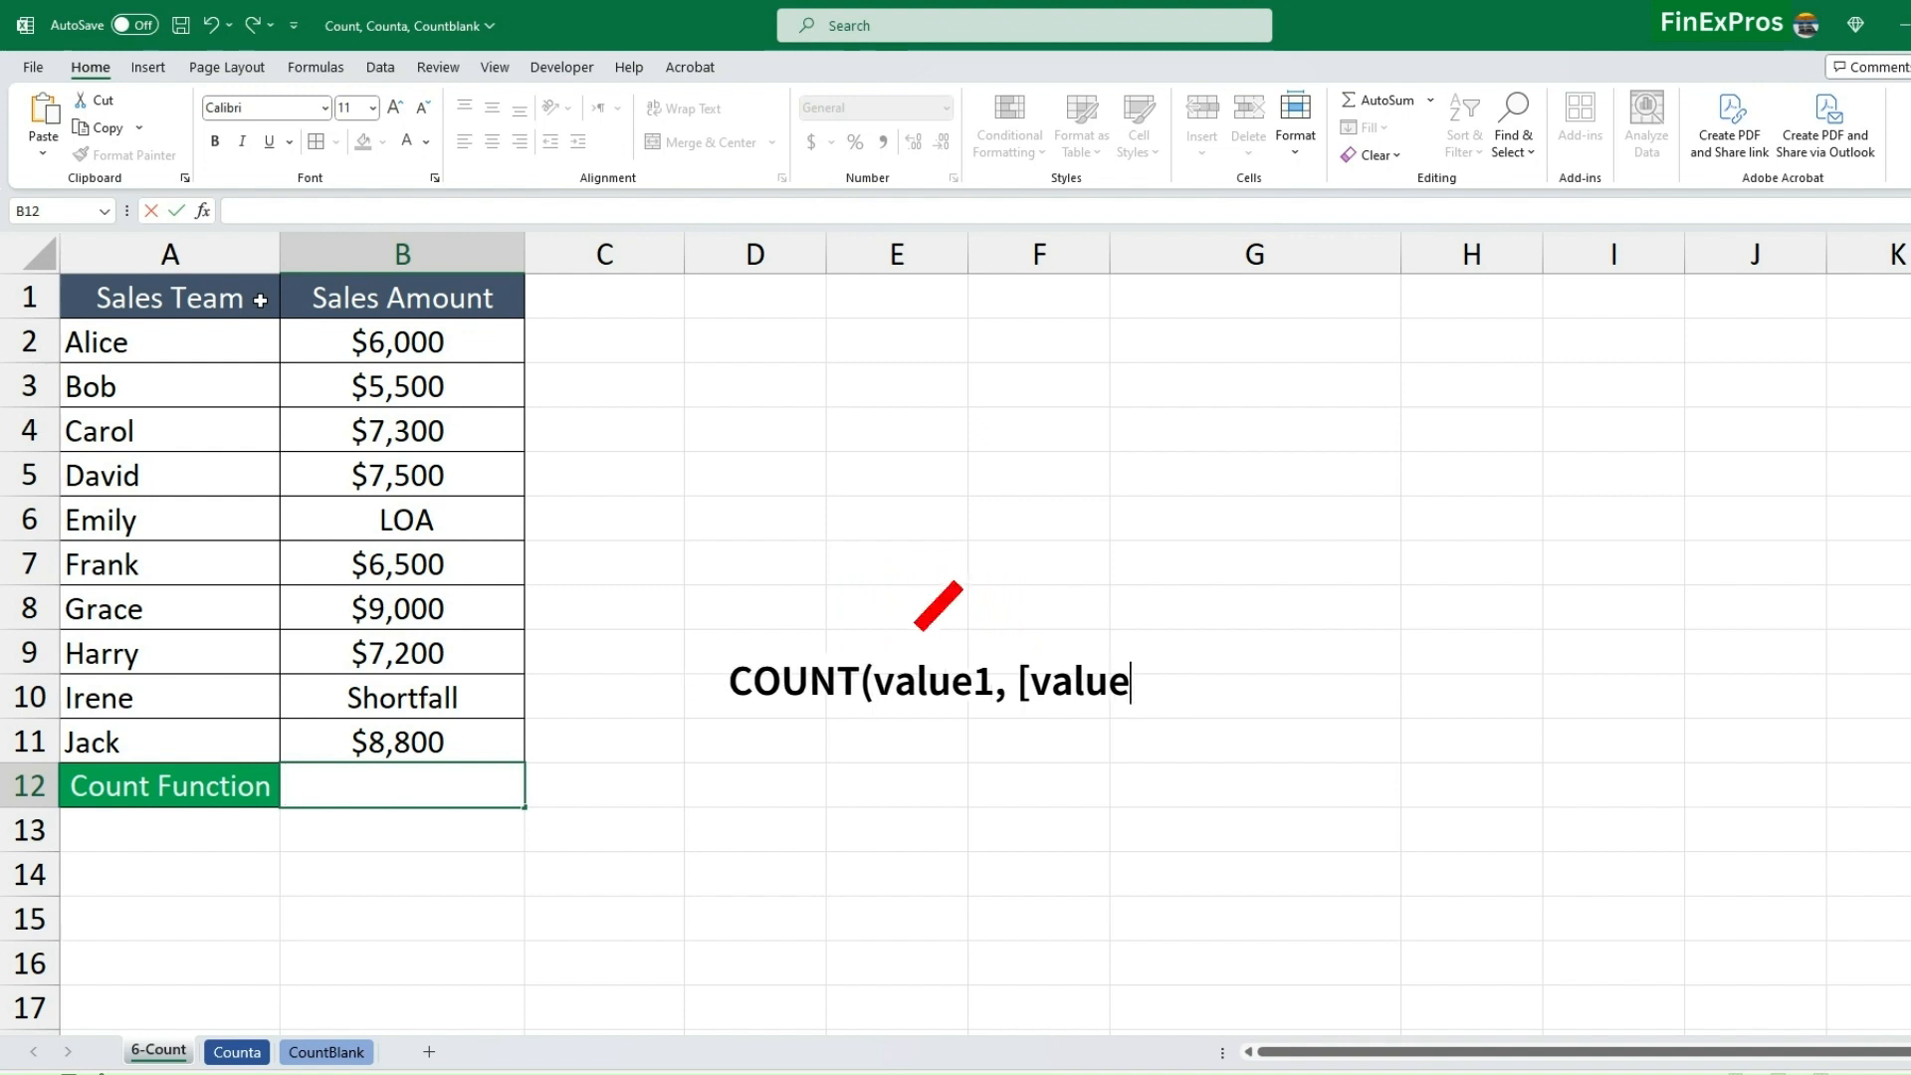
{"action": "type", "text": "=COUNT("}
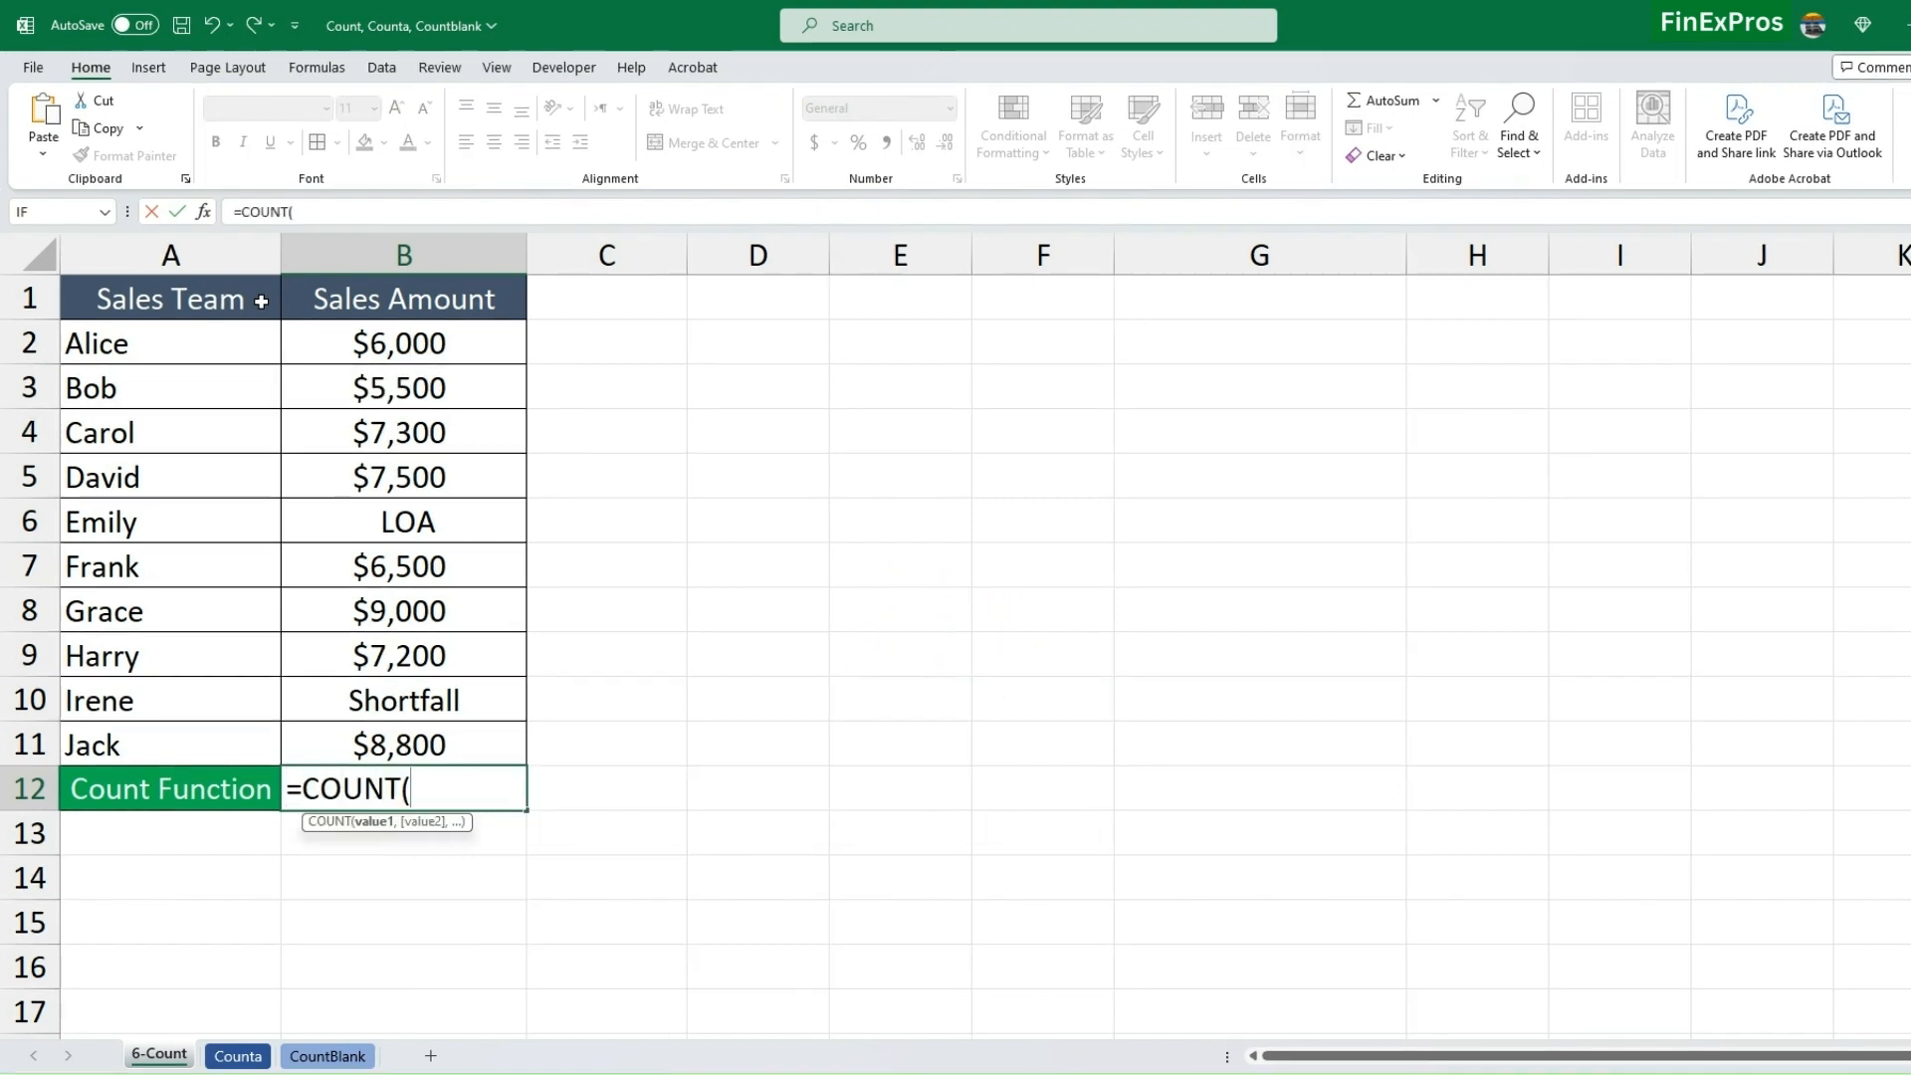
{"action": "type", "text": "B2:B11)"}
{"action": "key", "text": "Return"}
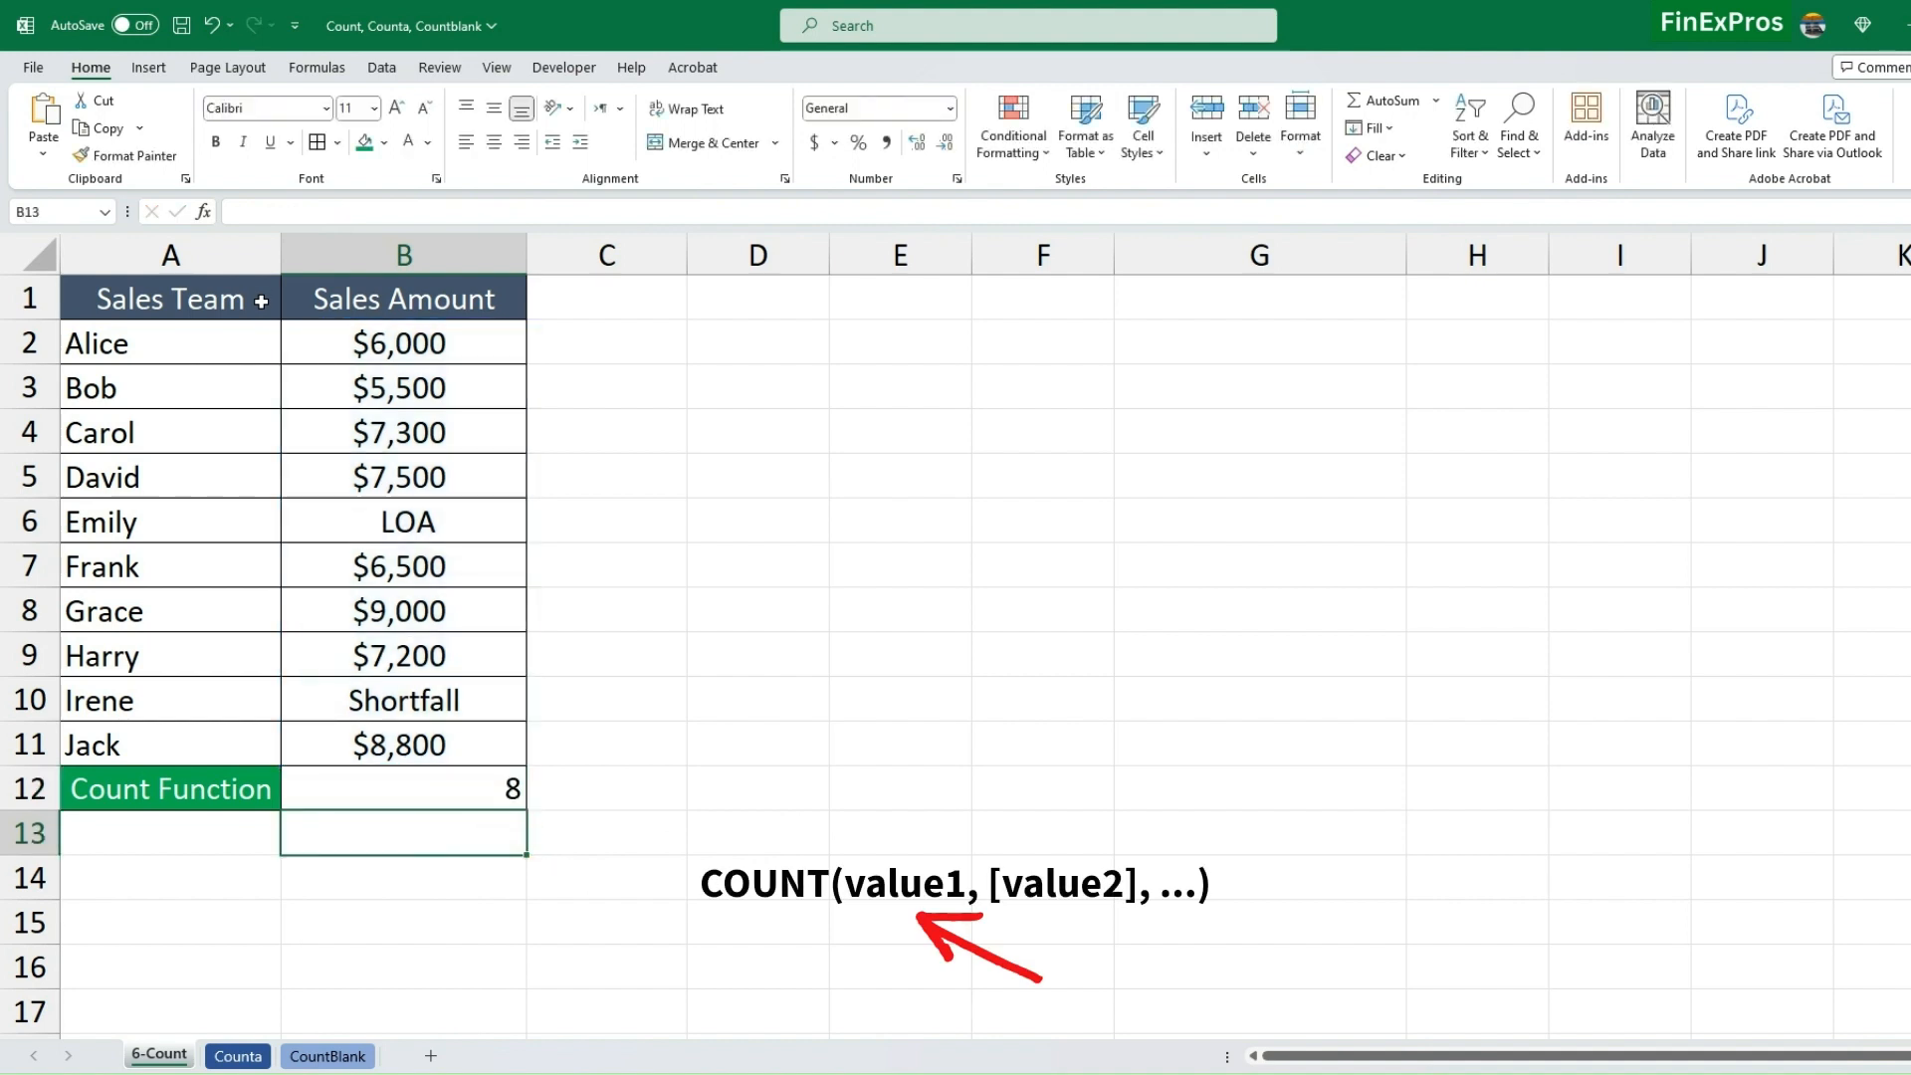
{"action": "key", "text": "ctrl+z"}
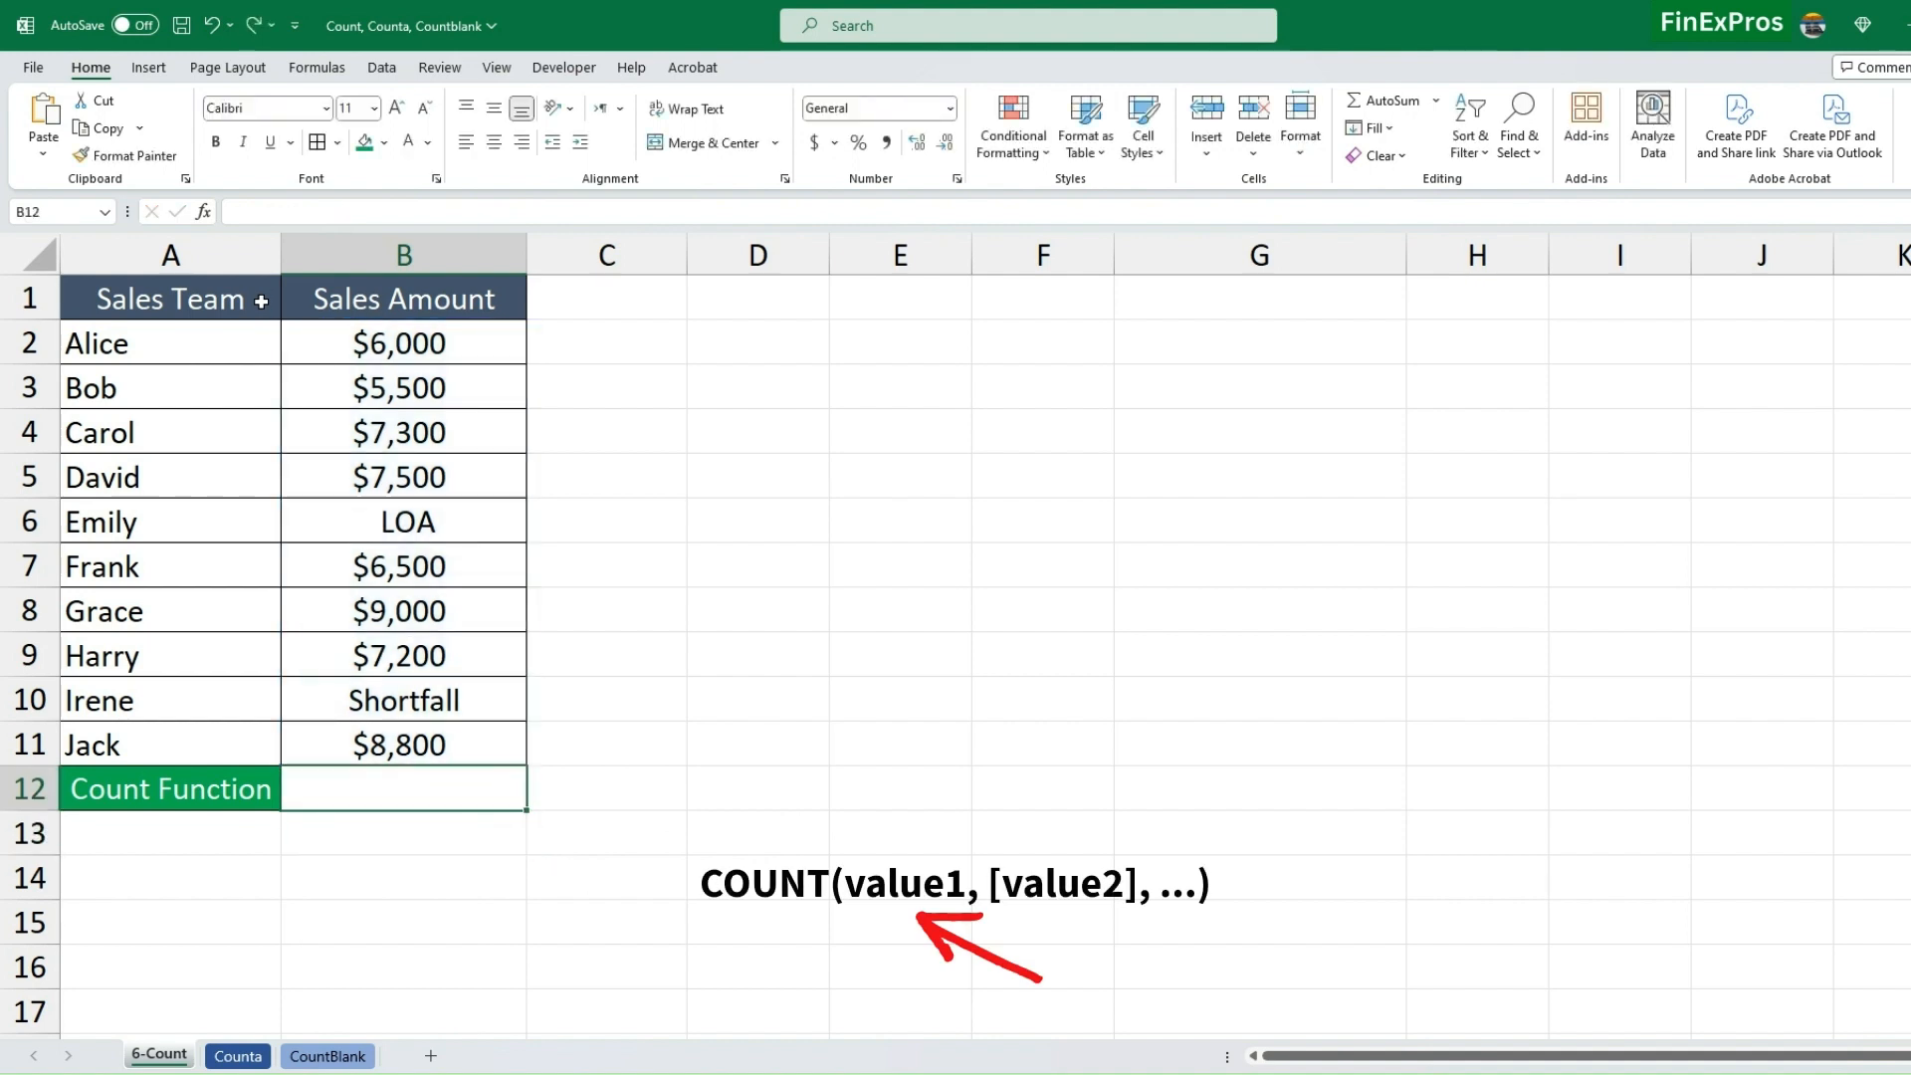
Enter =COUNT(B2:B11) in cell B12 of the Count Function row to count the numeric sales amounts.
{"action": "type", "text": "=COU"}
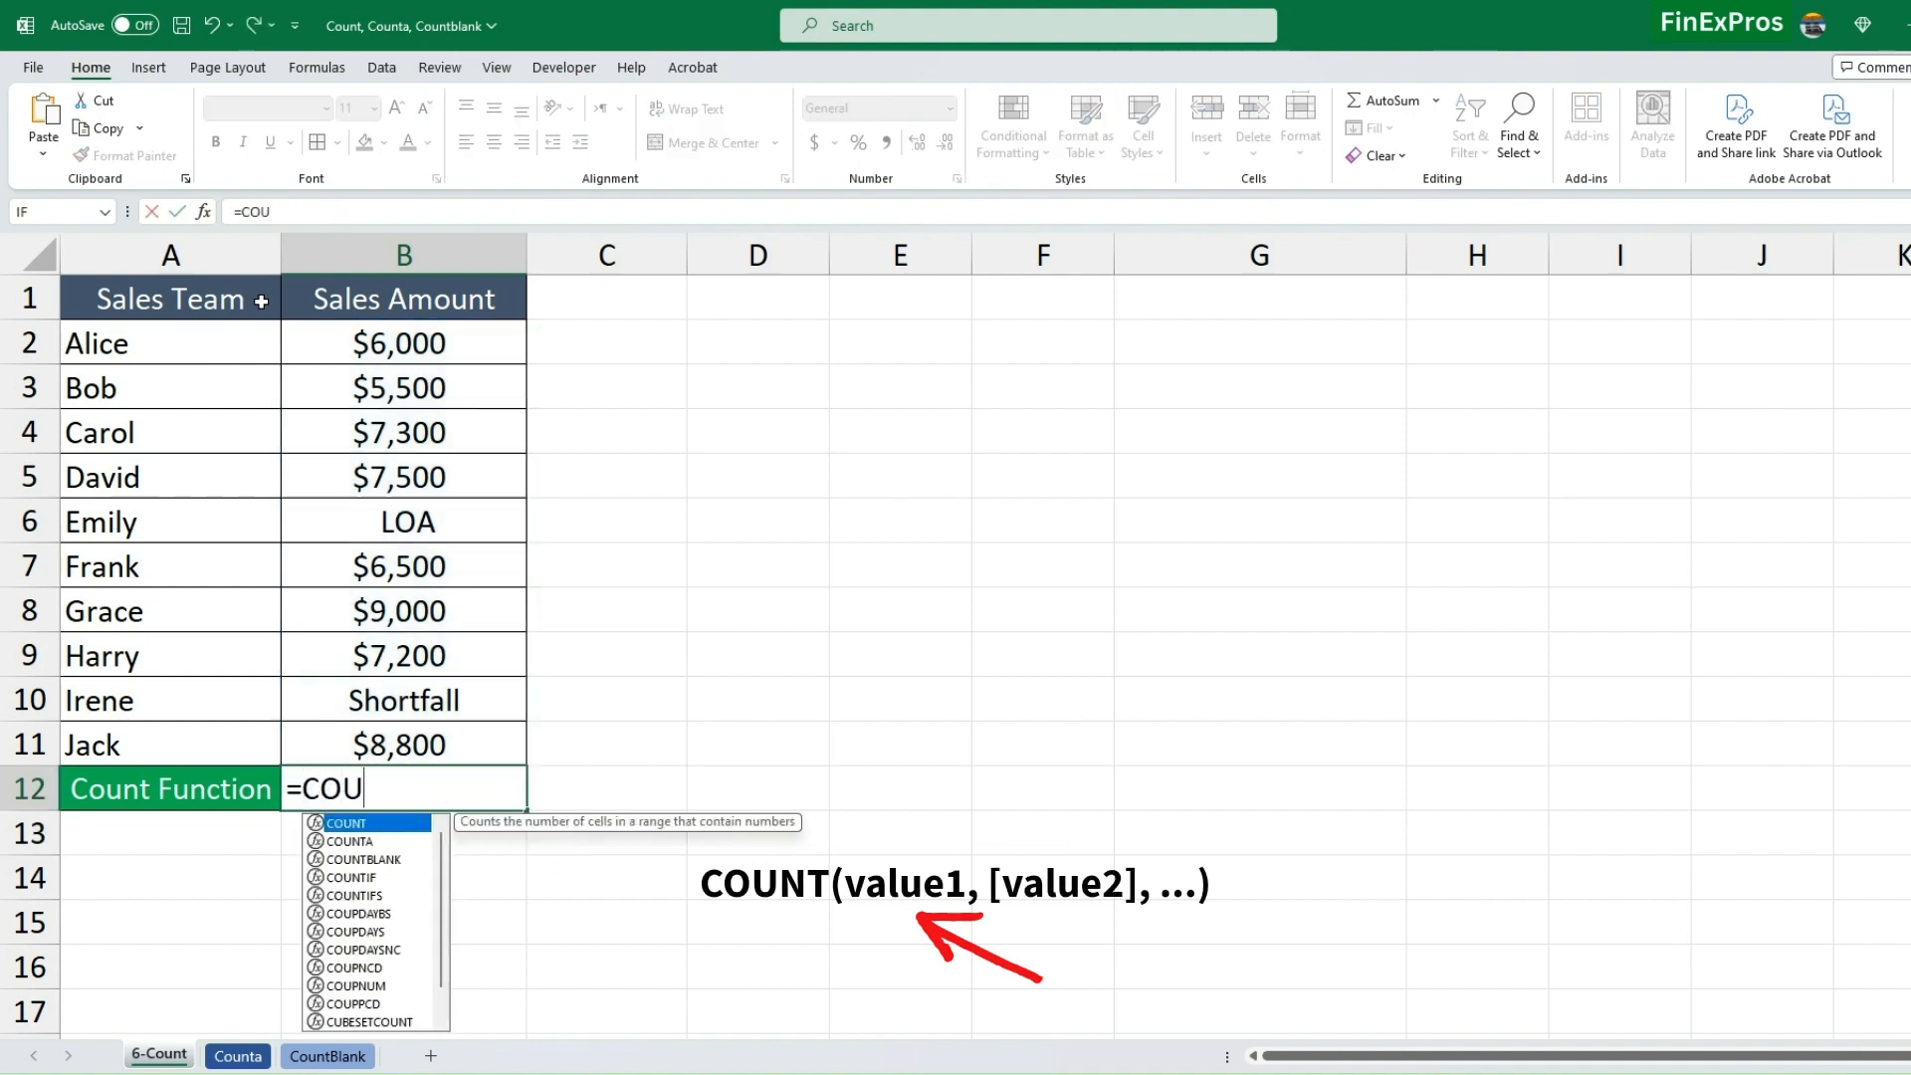
{"action": "key", "text": "Tab"}
{"action": "left_click_drag", "start_coordinate": [388, 343], "coordinate": [391, 745]}
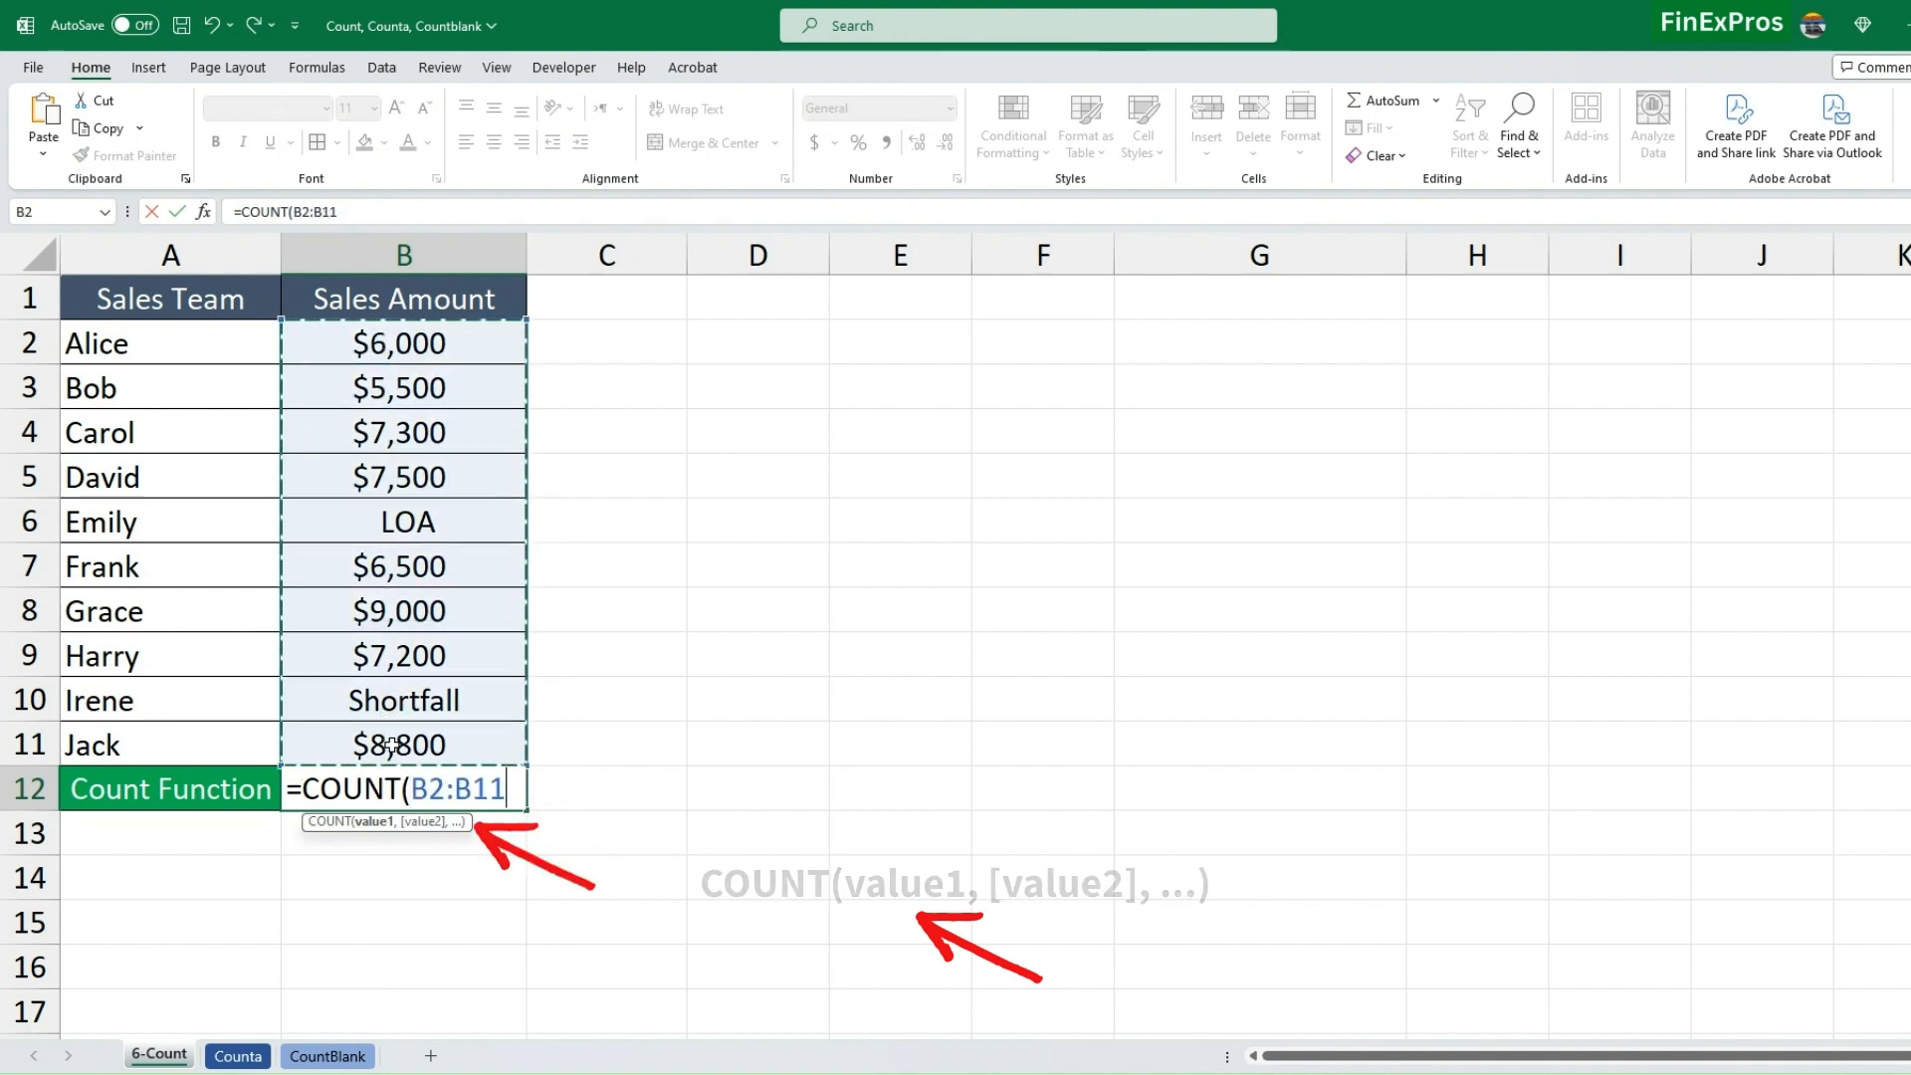
{"action": "type", "text": ")"}
{"action": "key", "text": "Return"}
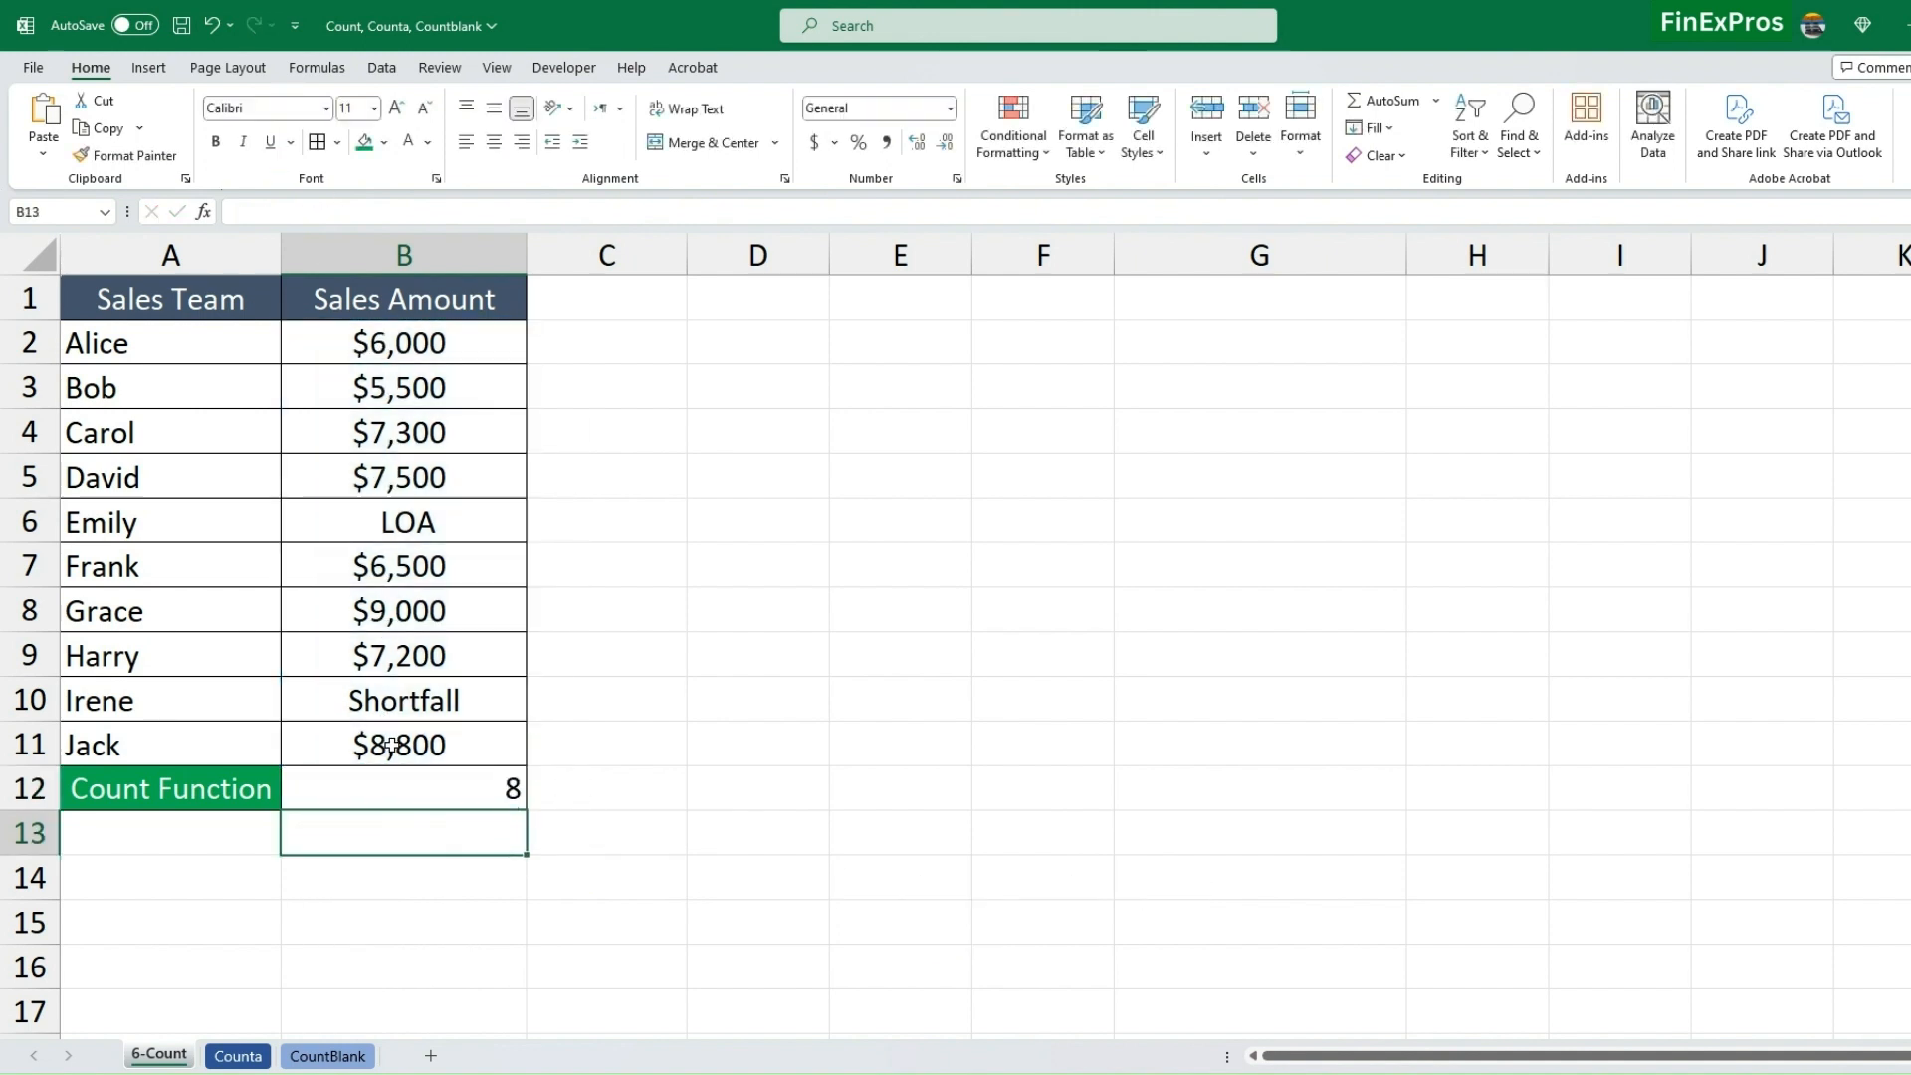
{"action": "left_click", "coordinate": [503, 786]}
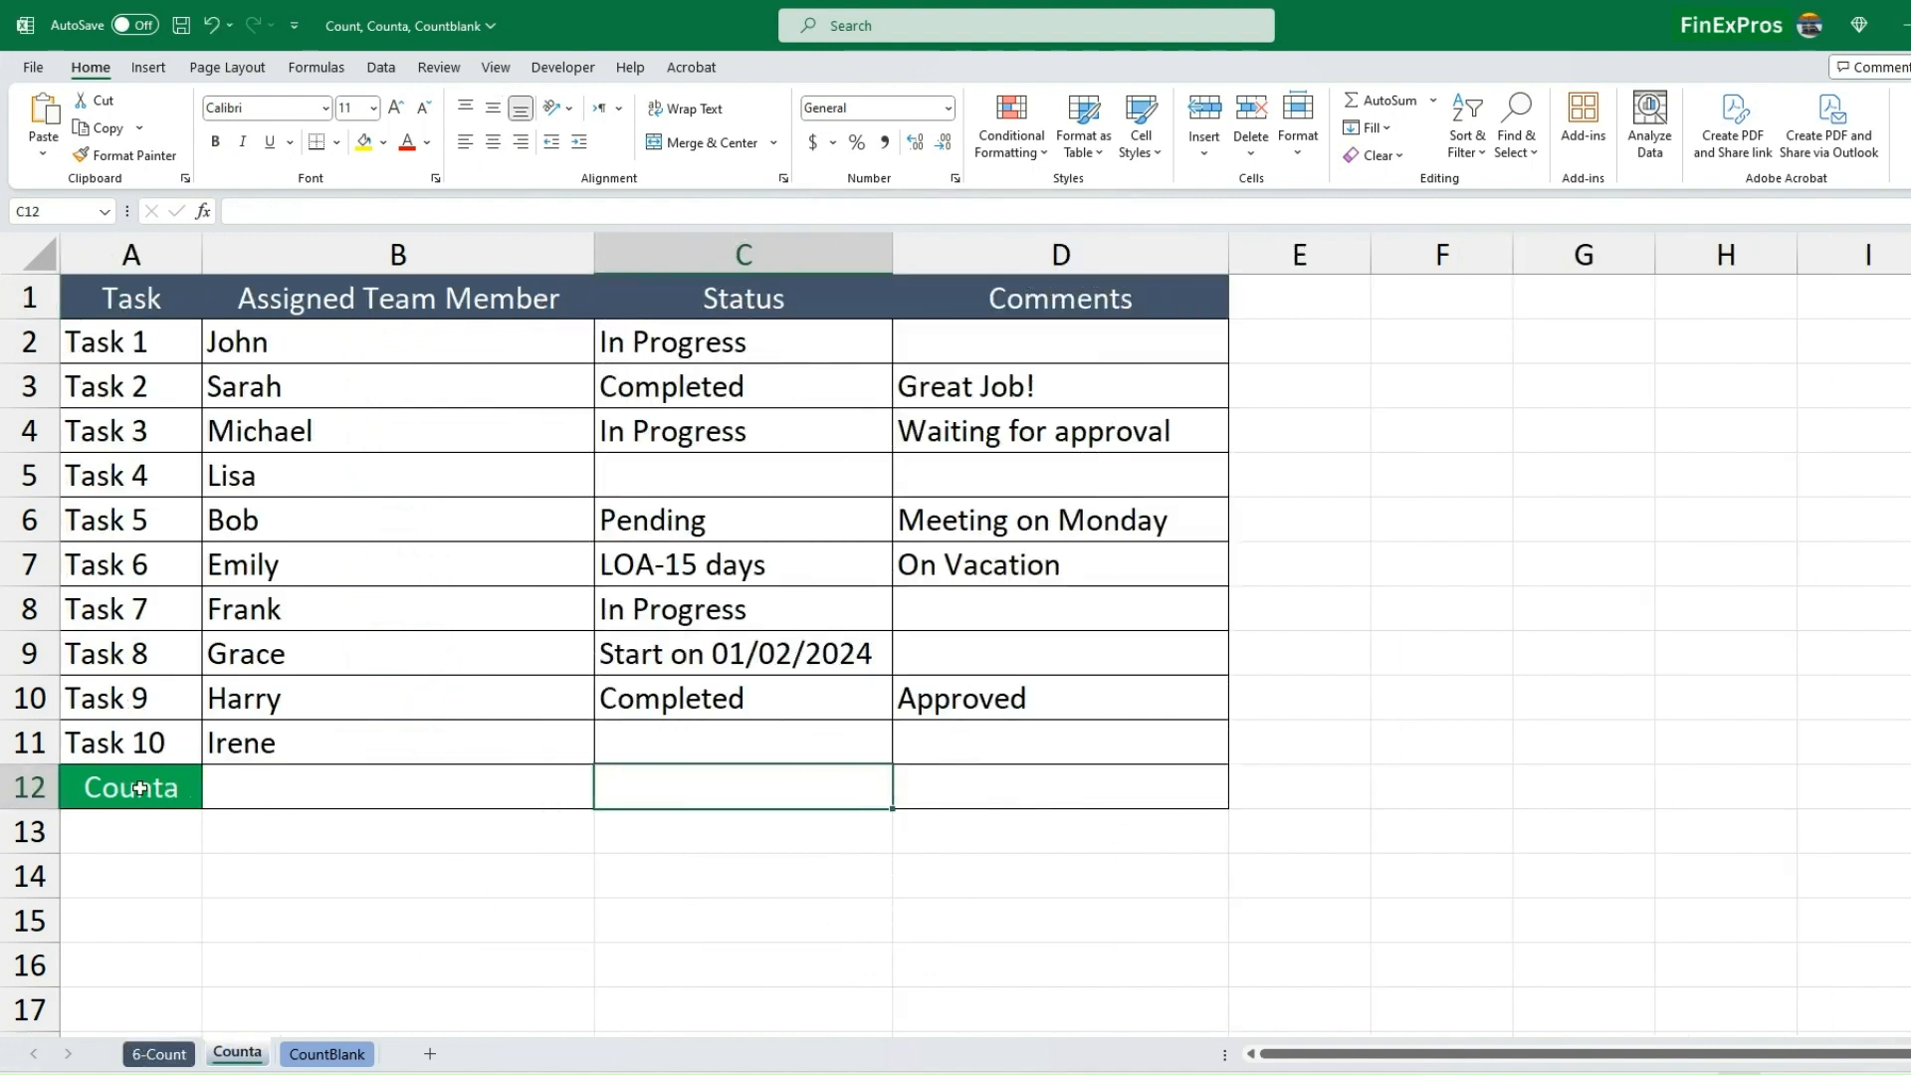
Examine the task table's Assigned Team Member, Status and Comments columns for filled and blank cells on the Counta sheet.
{"action": "left_click", "coordinate": [73, 788]}
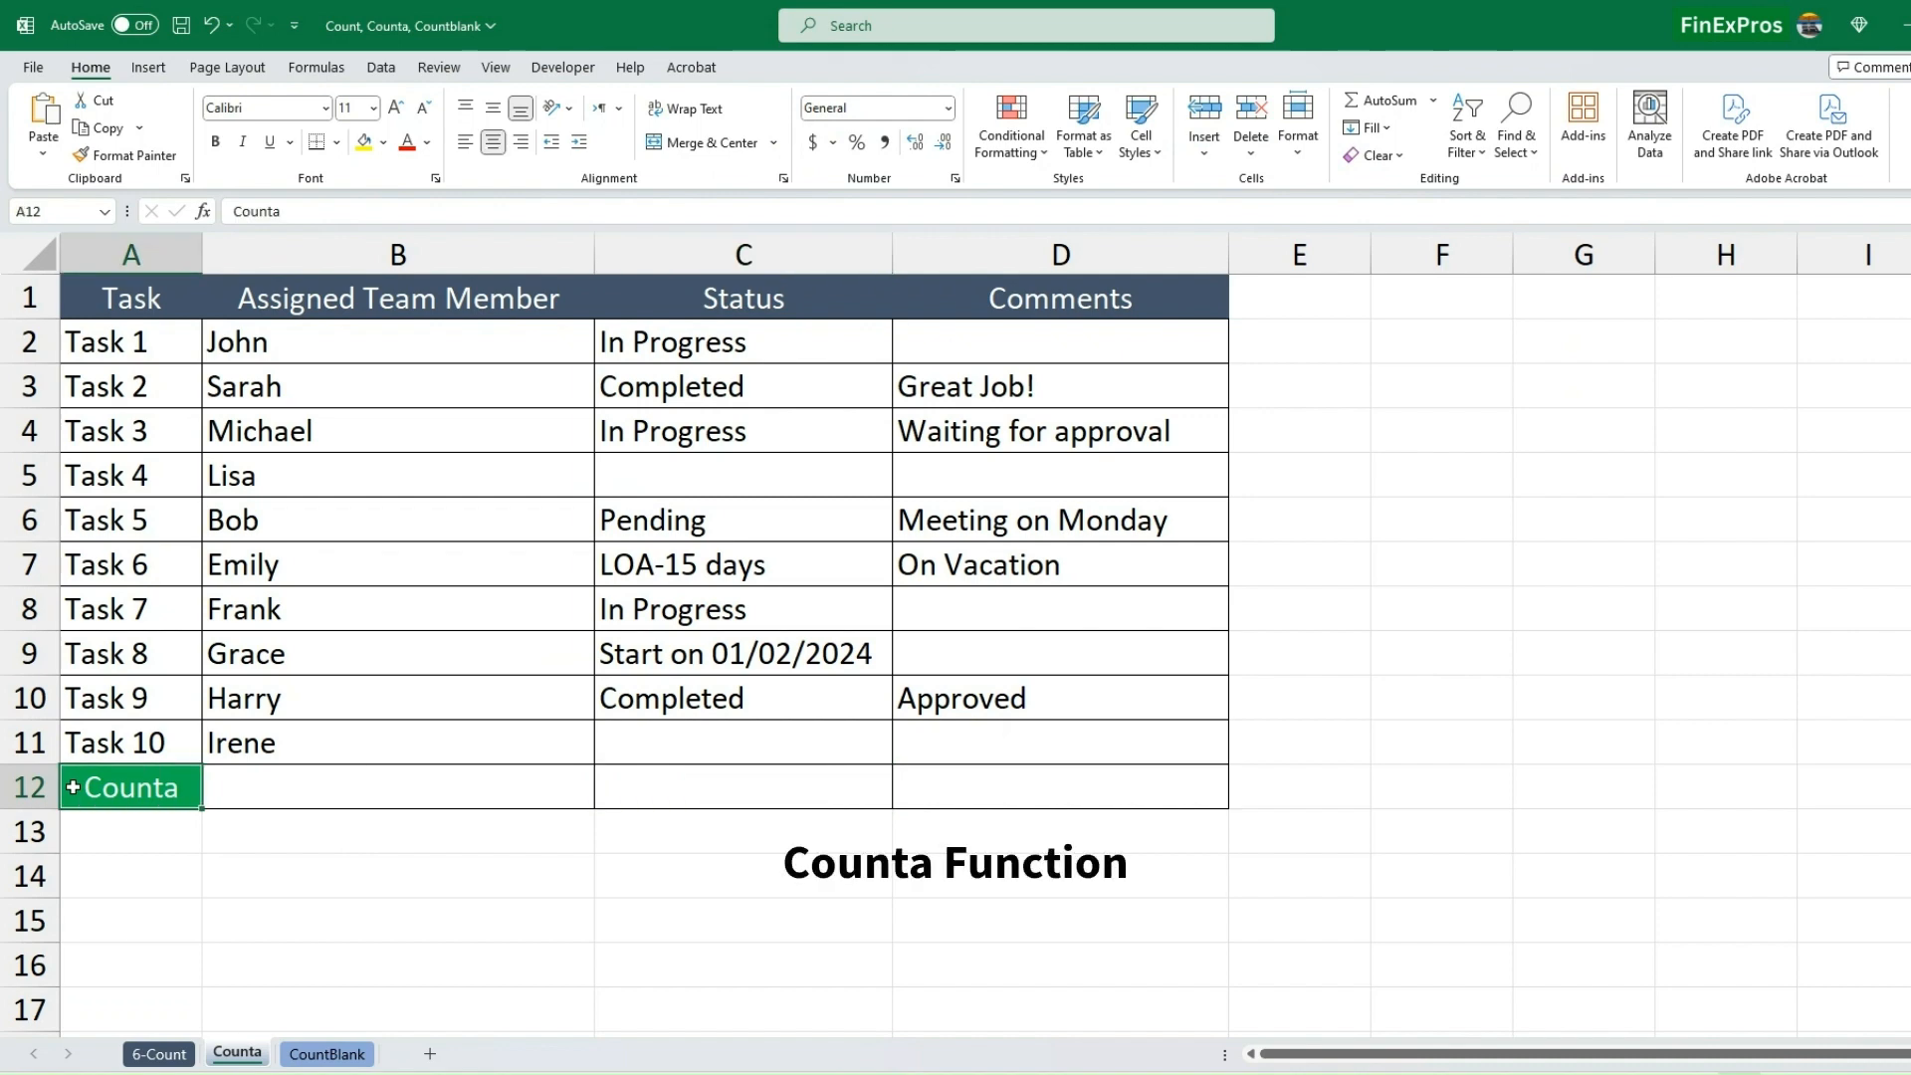
{"action": "left_click_drag", "start_coordinate": [129, 298], "coordinate": [1049, 746]}
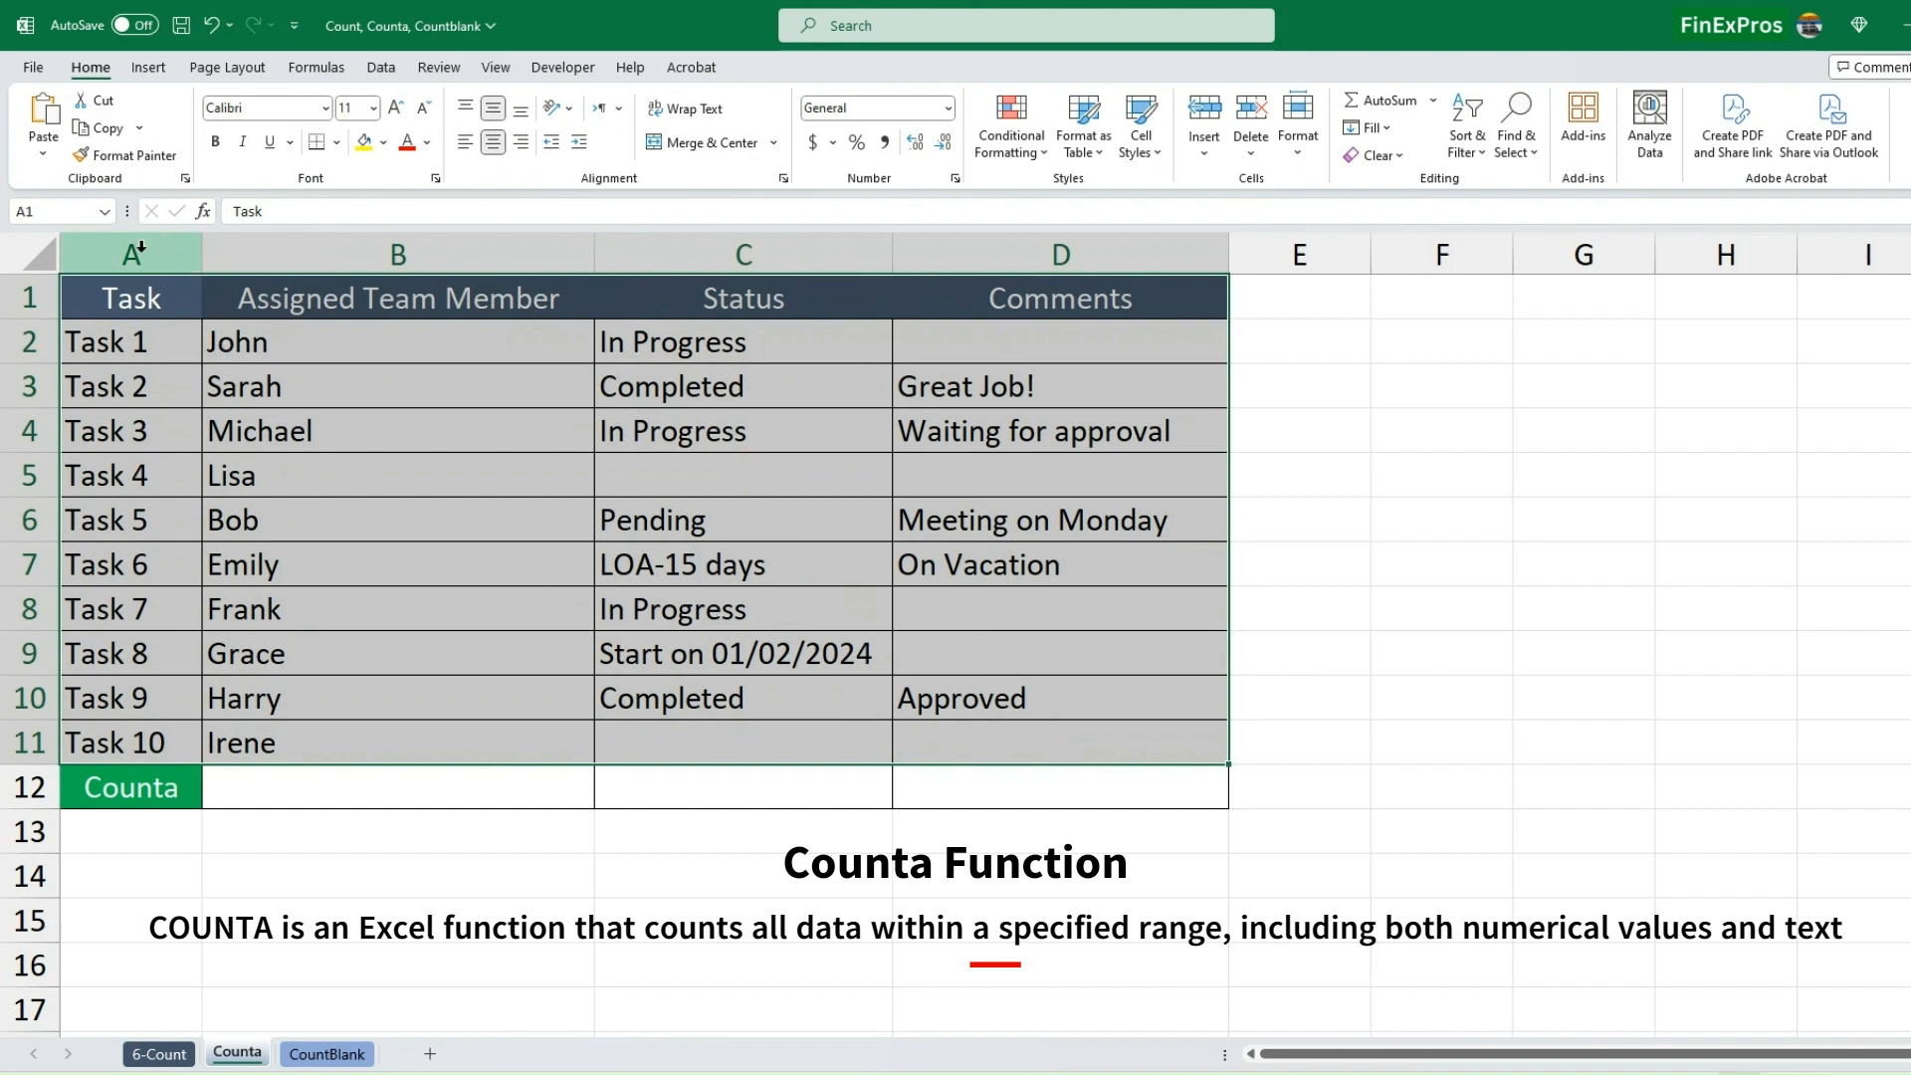
{"action": "left_click", "coordinate": [136, 250]}
{"action": "left_click", "coordinate": [328, 472]}
{"action": "left_click_drag", "start_coordinate": [373, 342], "coordinate": [385, 741]}
{"action": "left_click_drag", "start_coordinate": [744, 341], "coordinate": [736, 742]}
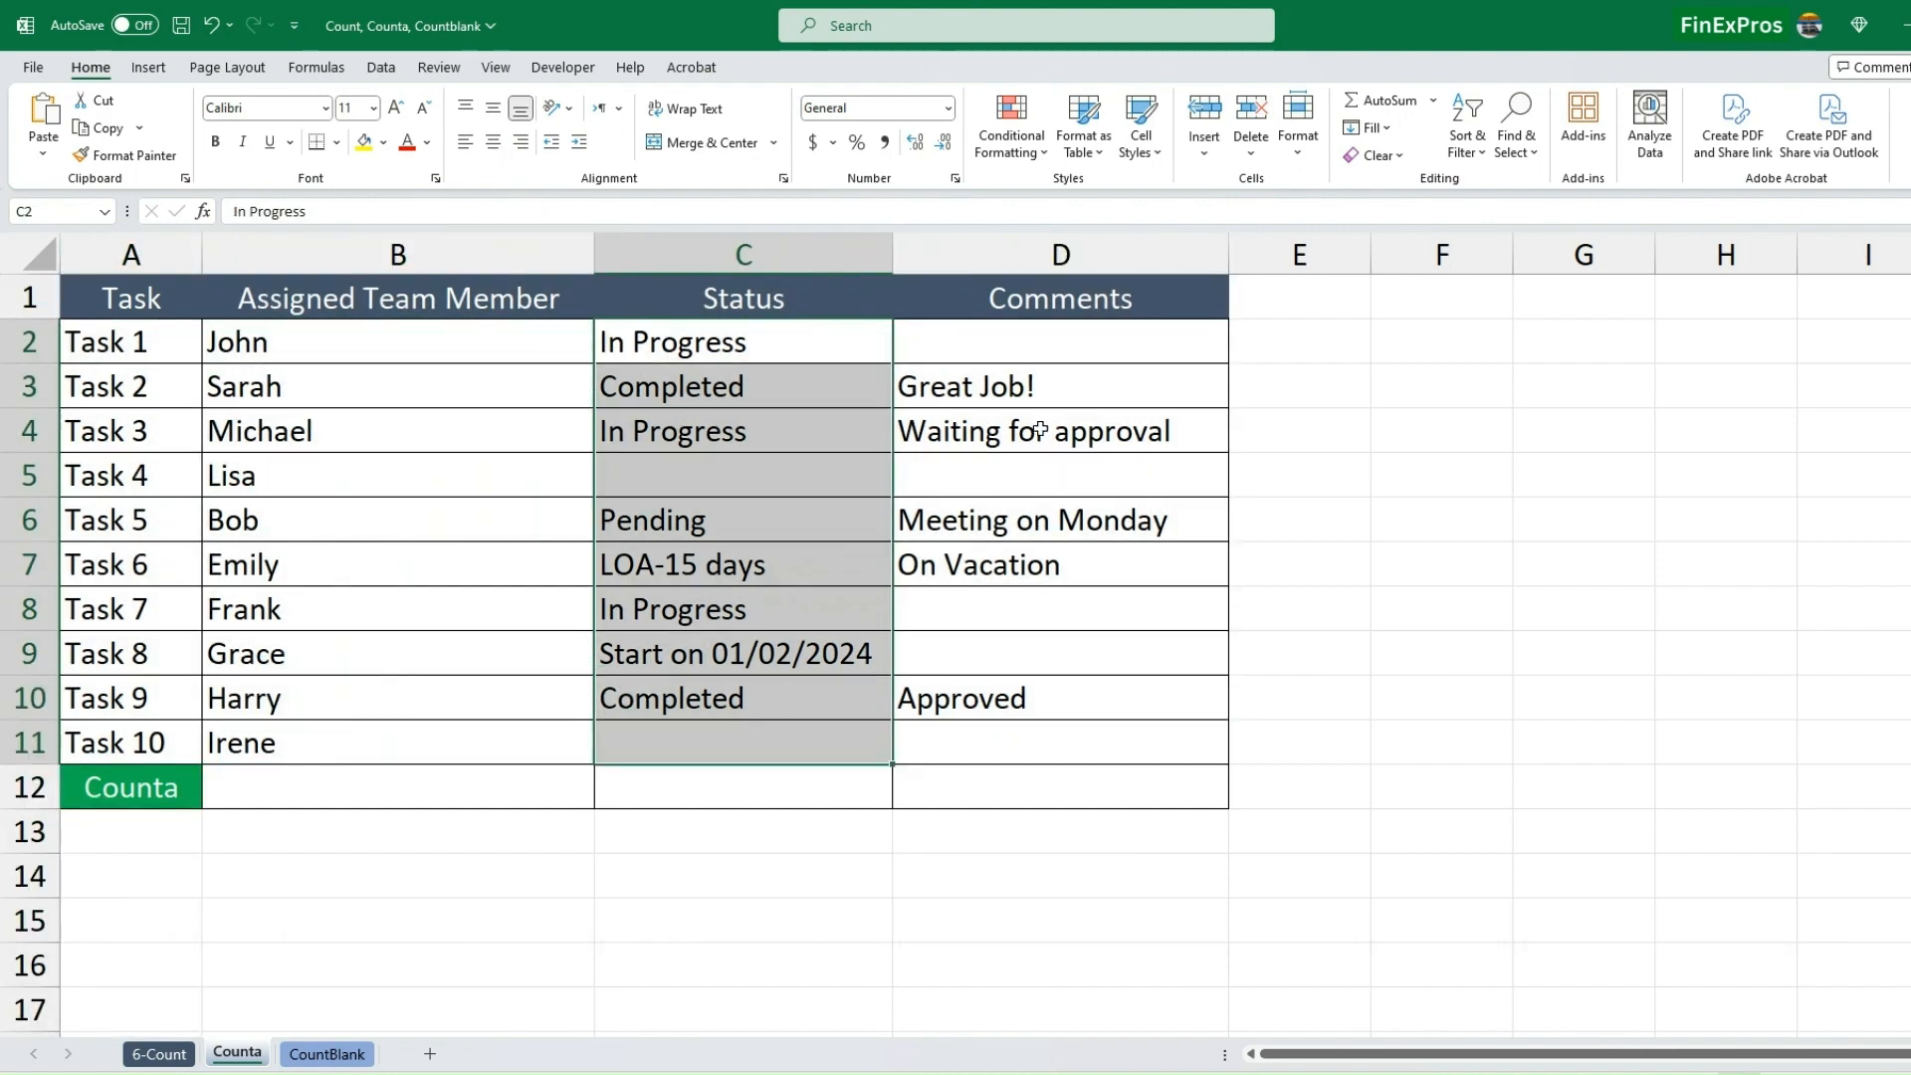
{"action": "left_click_drag", "start_coordinate": [1049, 341], "coordinate": [1006, 733]}
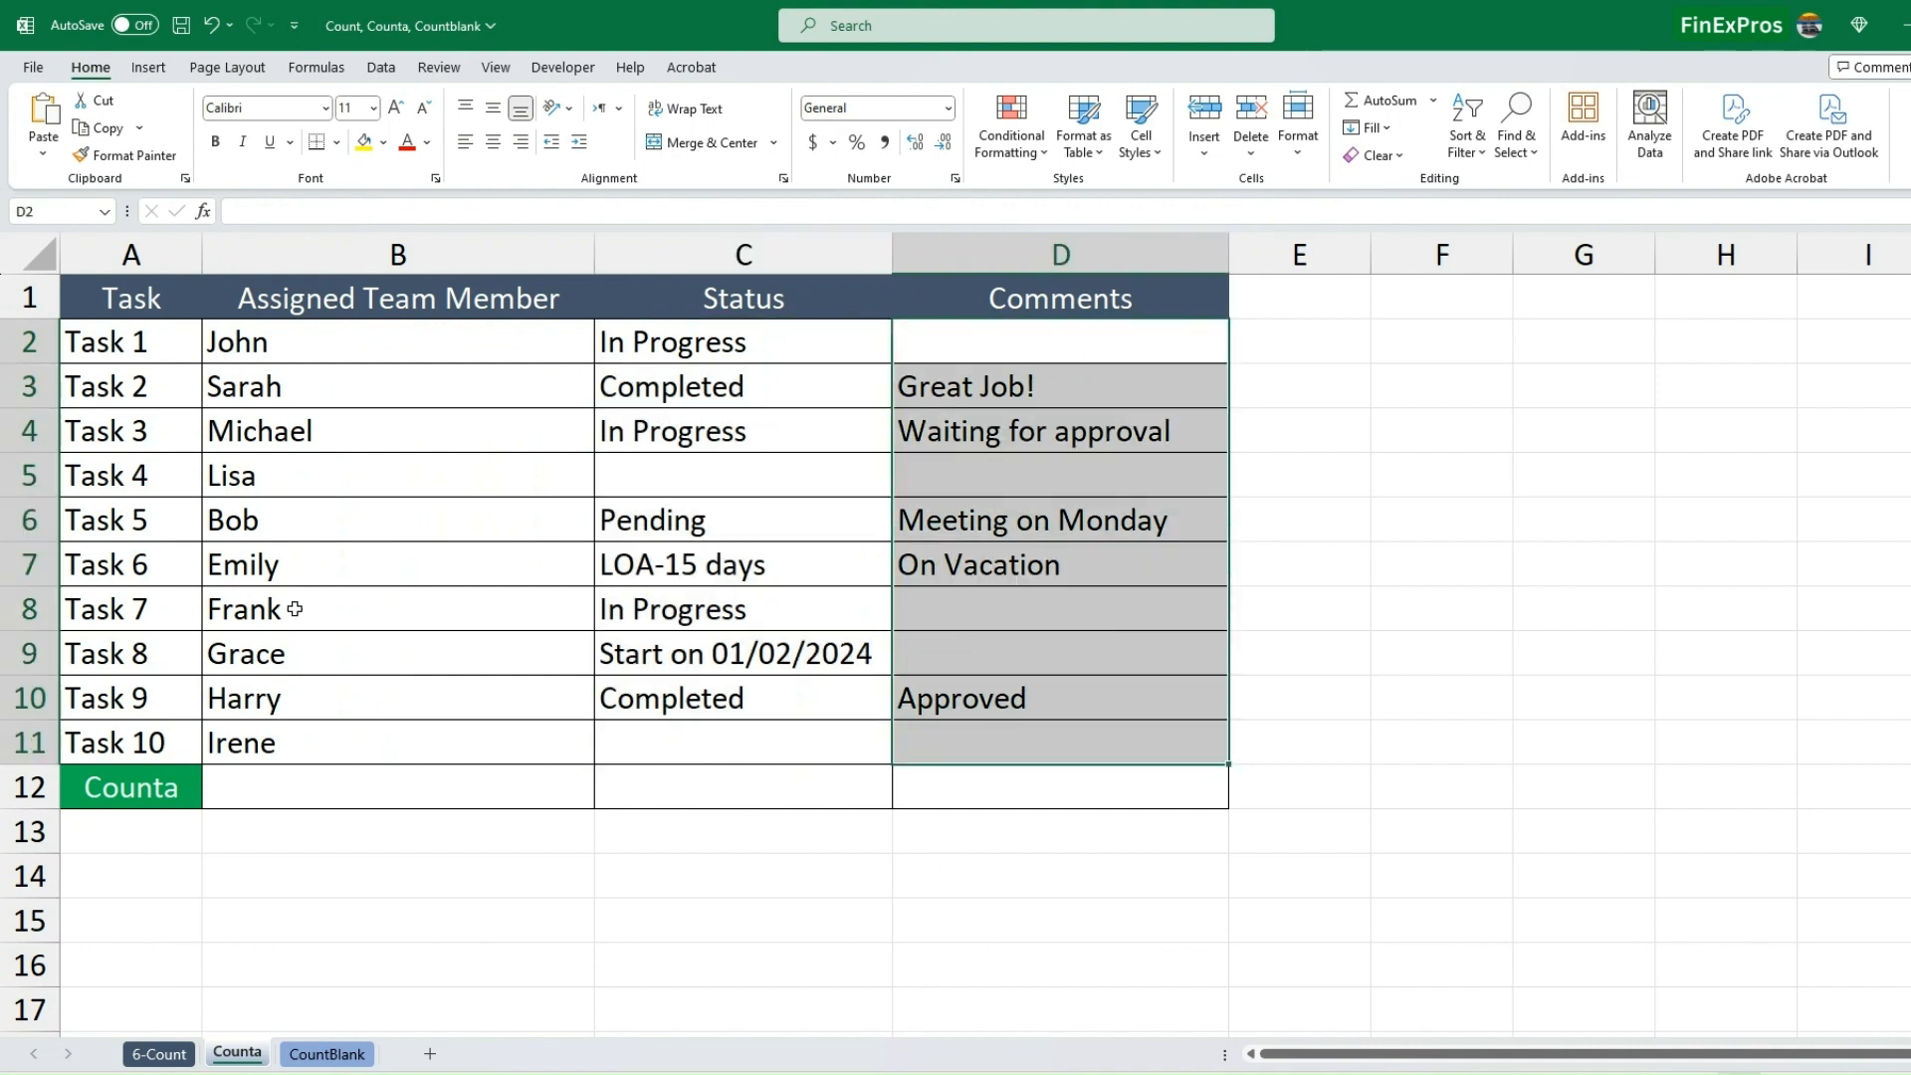
{"action": "left_click_drag", "start_coordinate": [77, 348], "coordinate": [713, 346]}
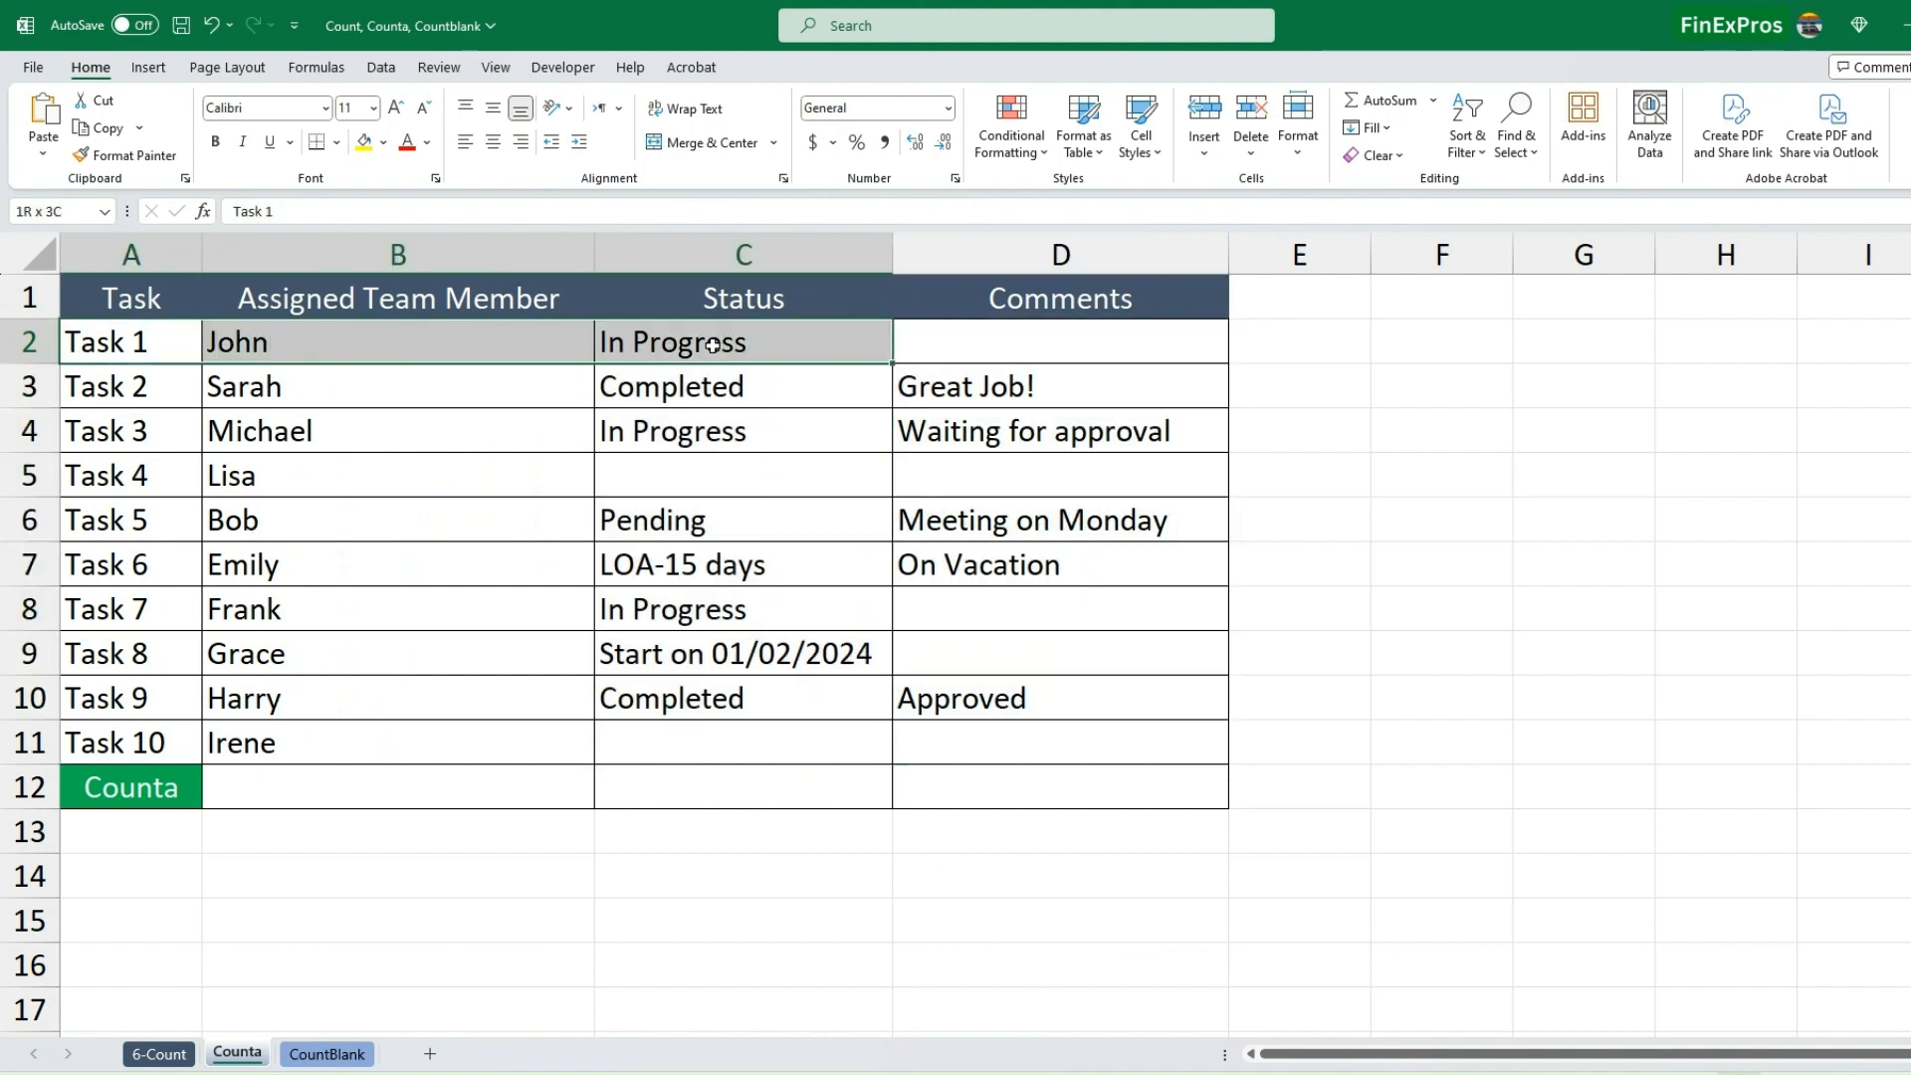
{"action": "left_click_drag", "start_coordinate": [105, 429], "coordinate": [802, 418]}
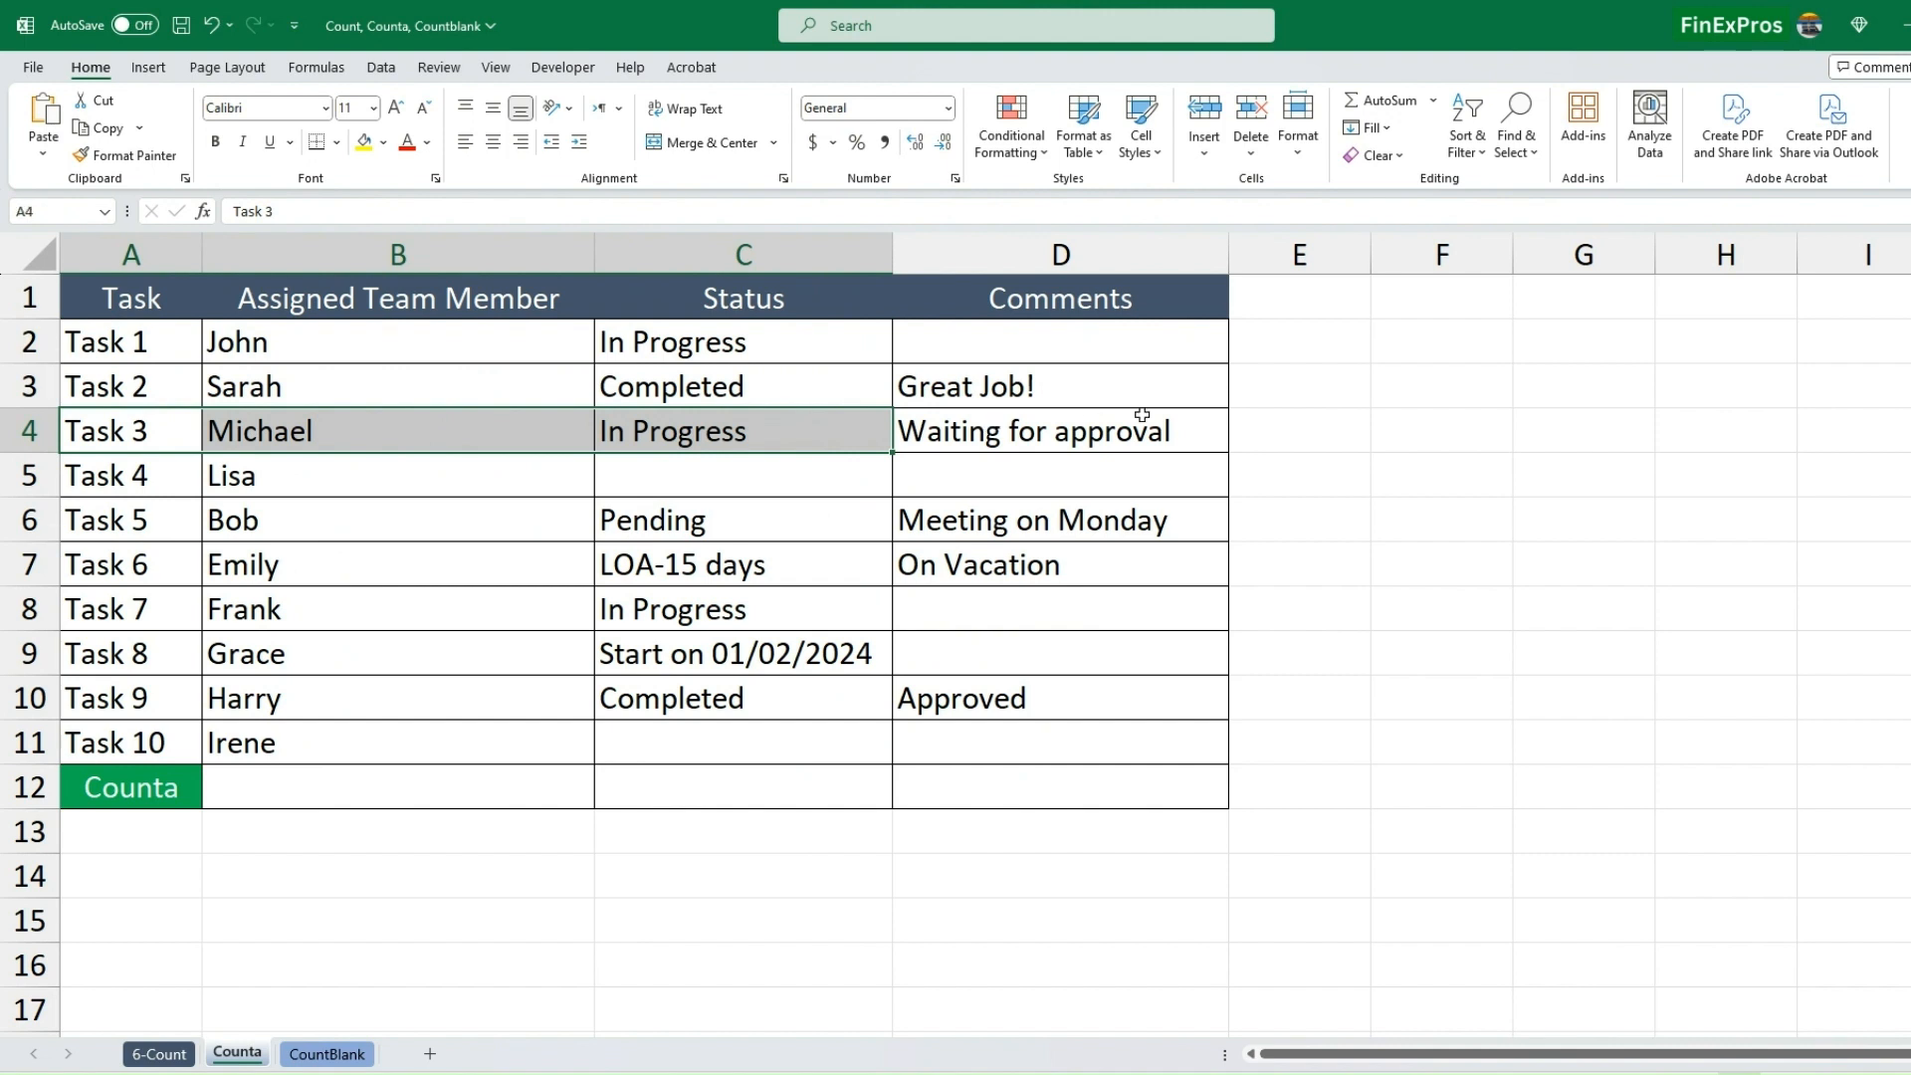
{"action": "left_click", "coordinate": [110, 788]}
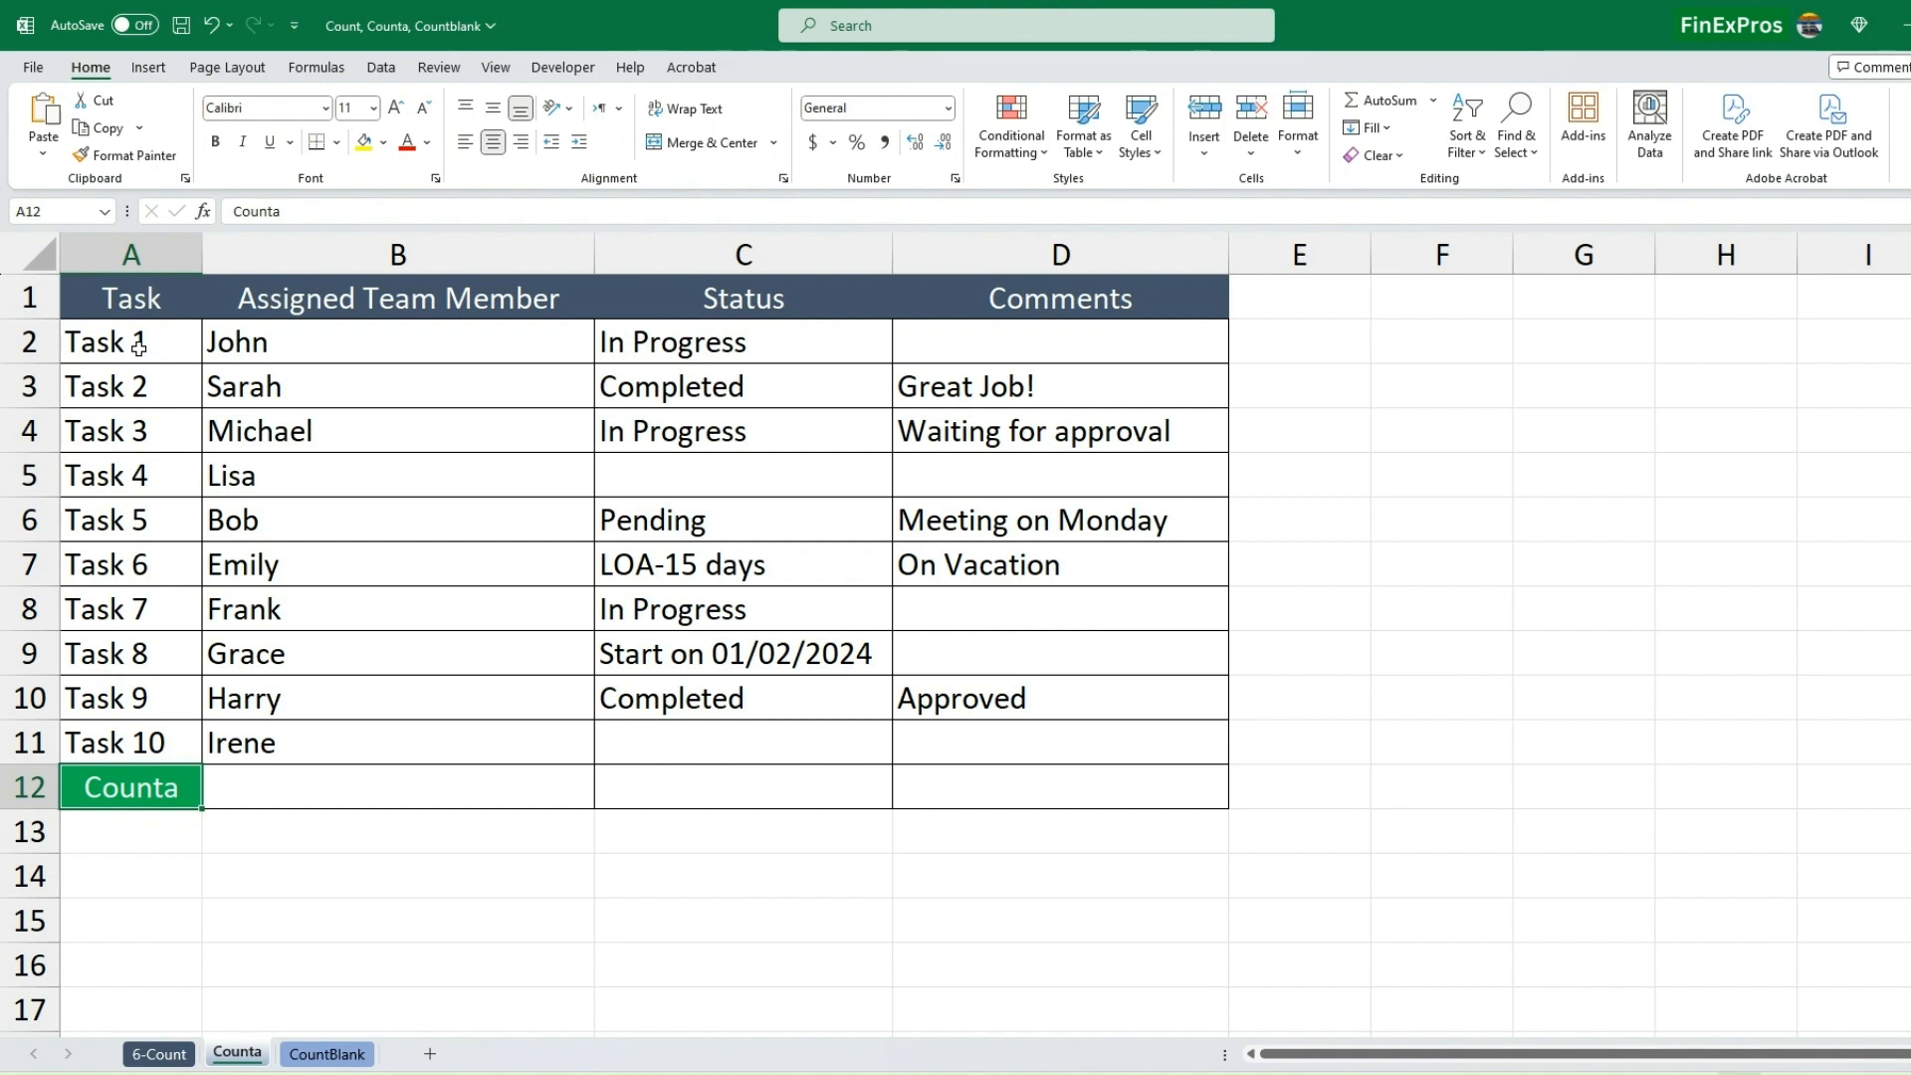
Enter =COUNTA(C2:C11) in cell C12 of the Counta row to count the non-empty Status cells.
{"action": "left_click", "coordinate": [707, 784]}
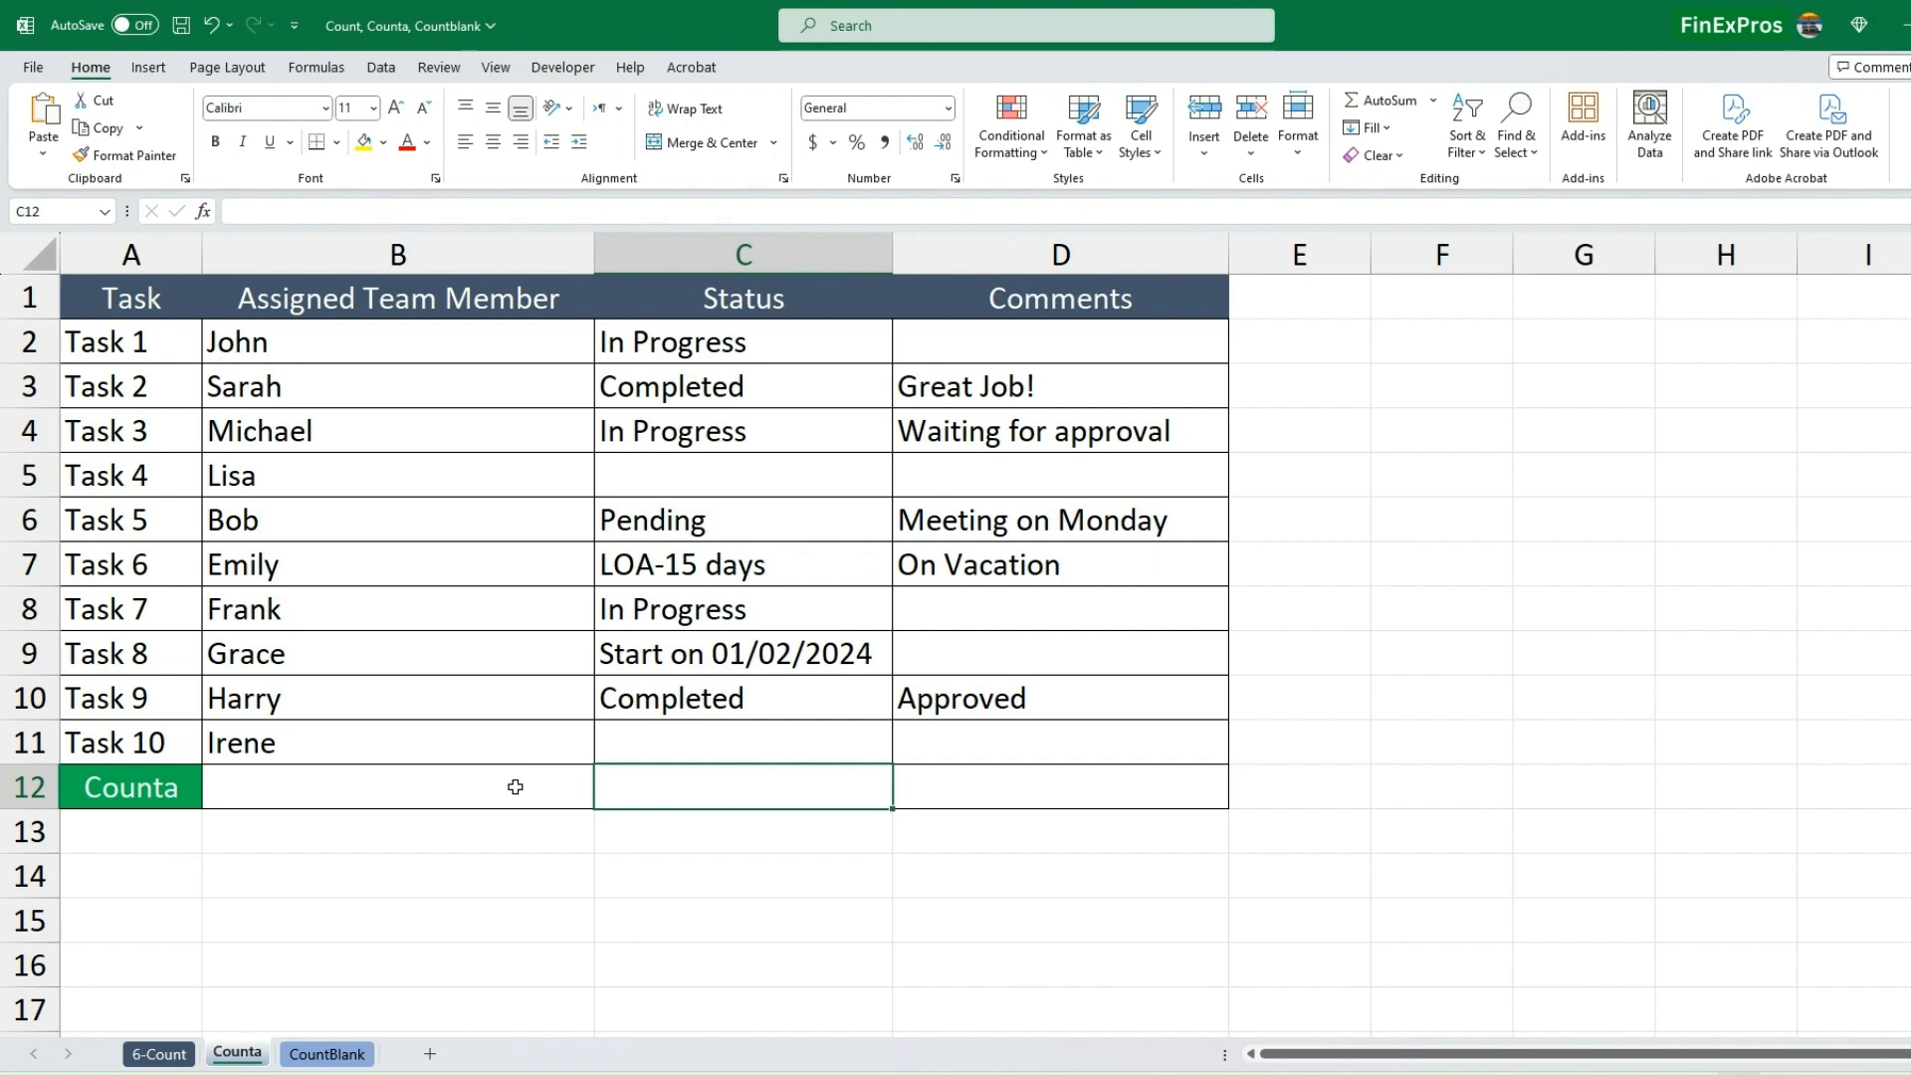
{"action": "left_click", "coordinate": [648, 254]}
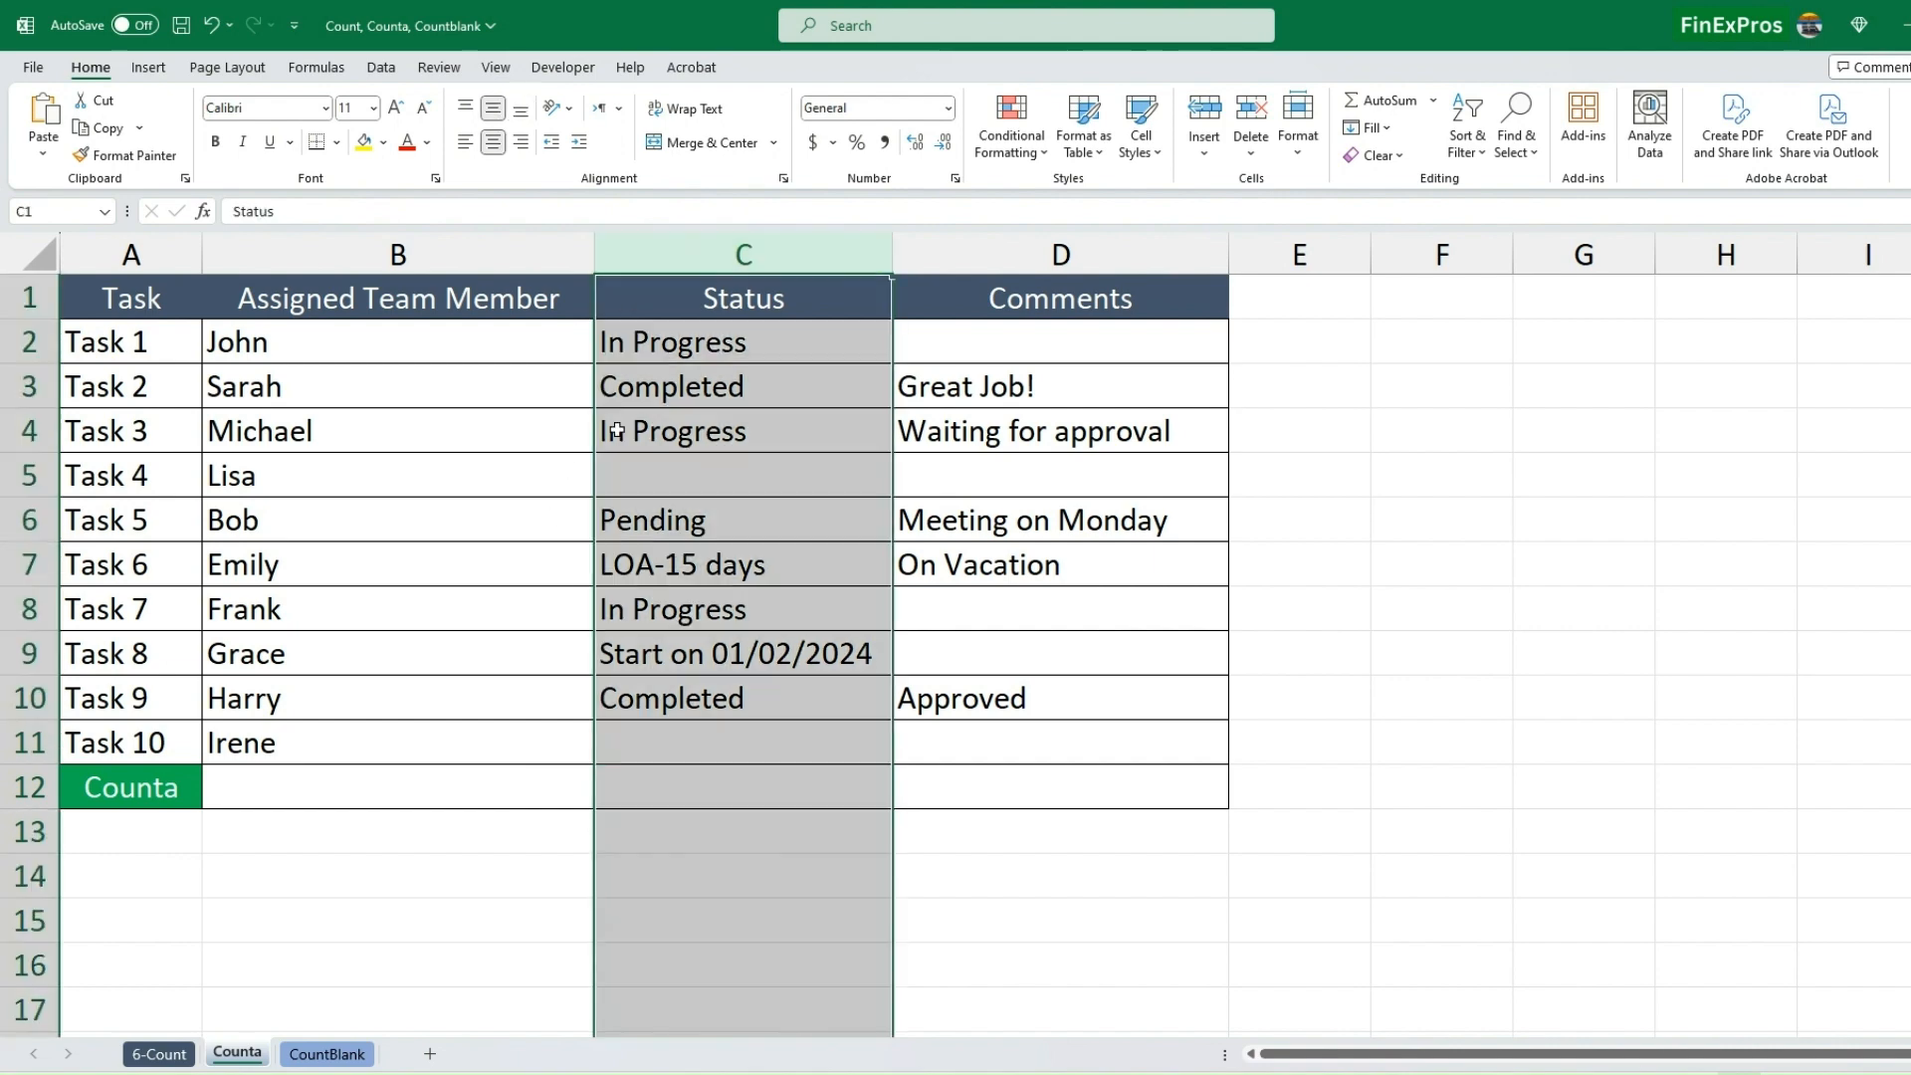
{"action": "left_click", "coordinate": [30, 787]}
{"action": "left_click", "coordinate": [725, 779]}
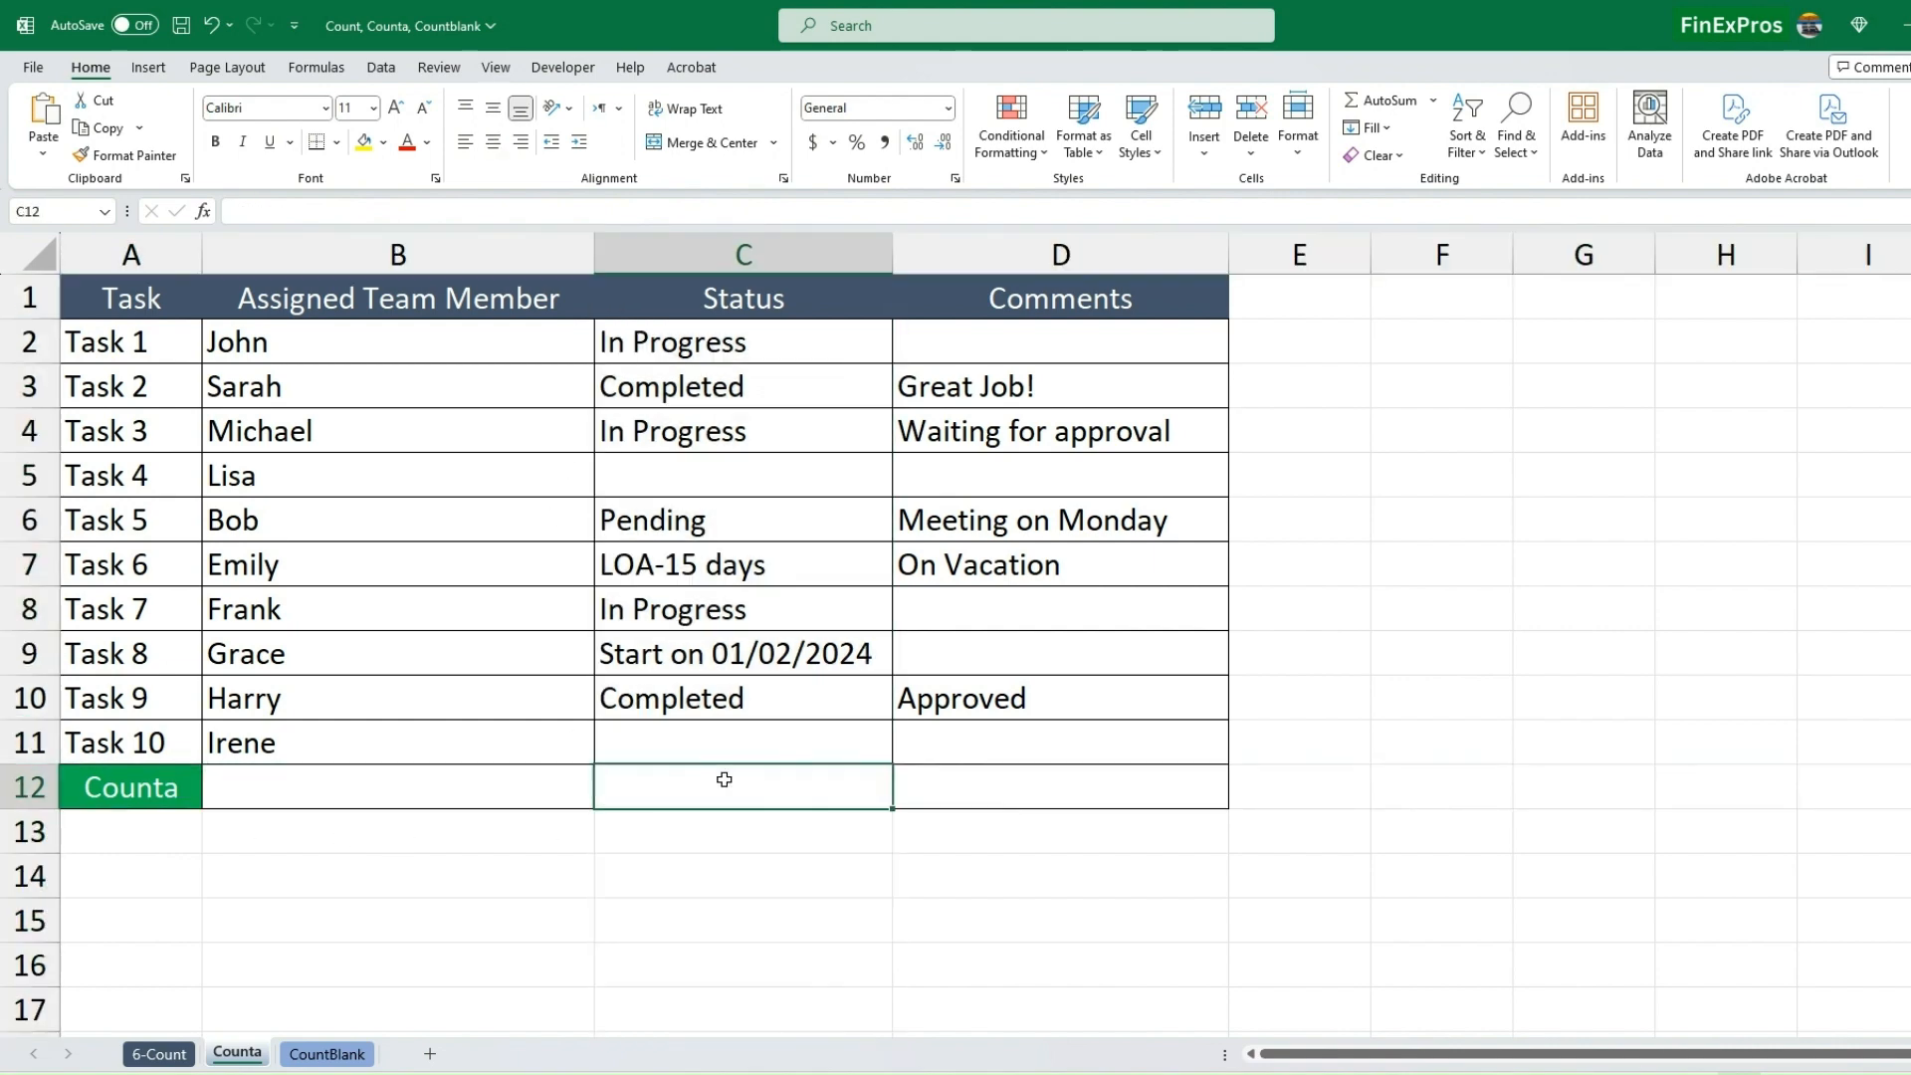
{"action": "type", "text": "=COUNTA"}
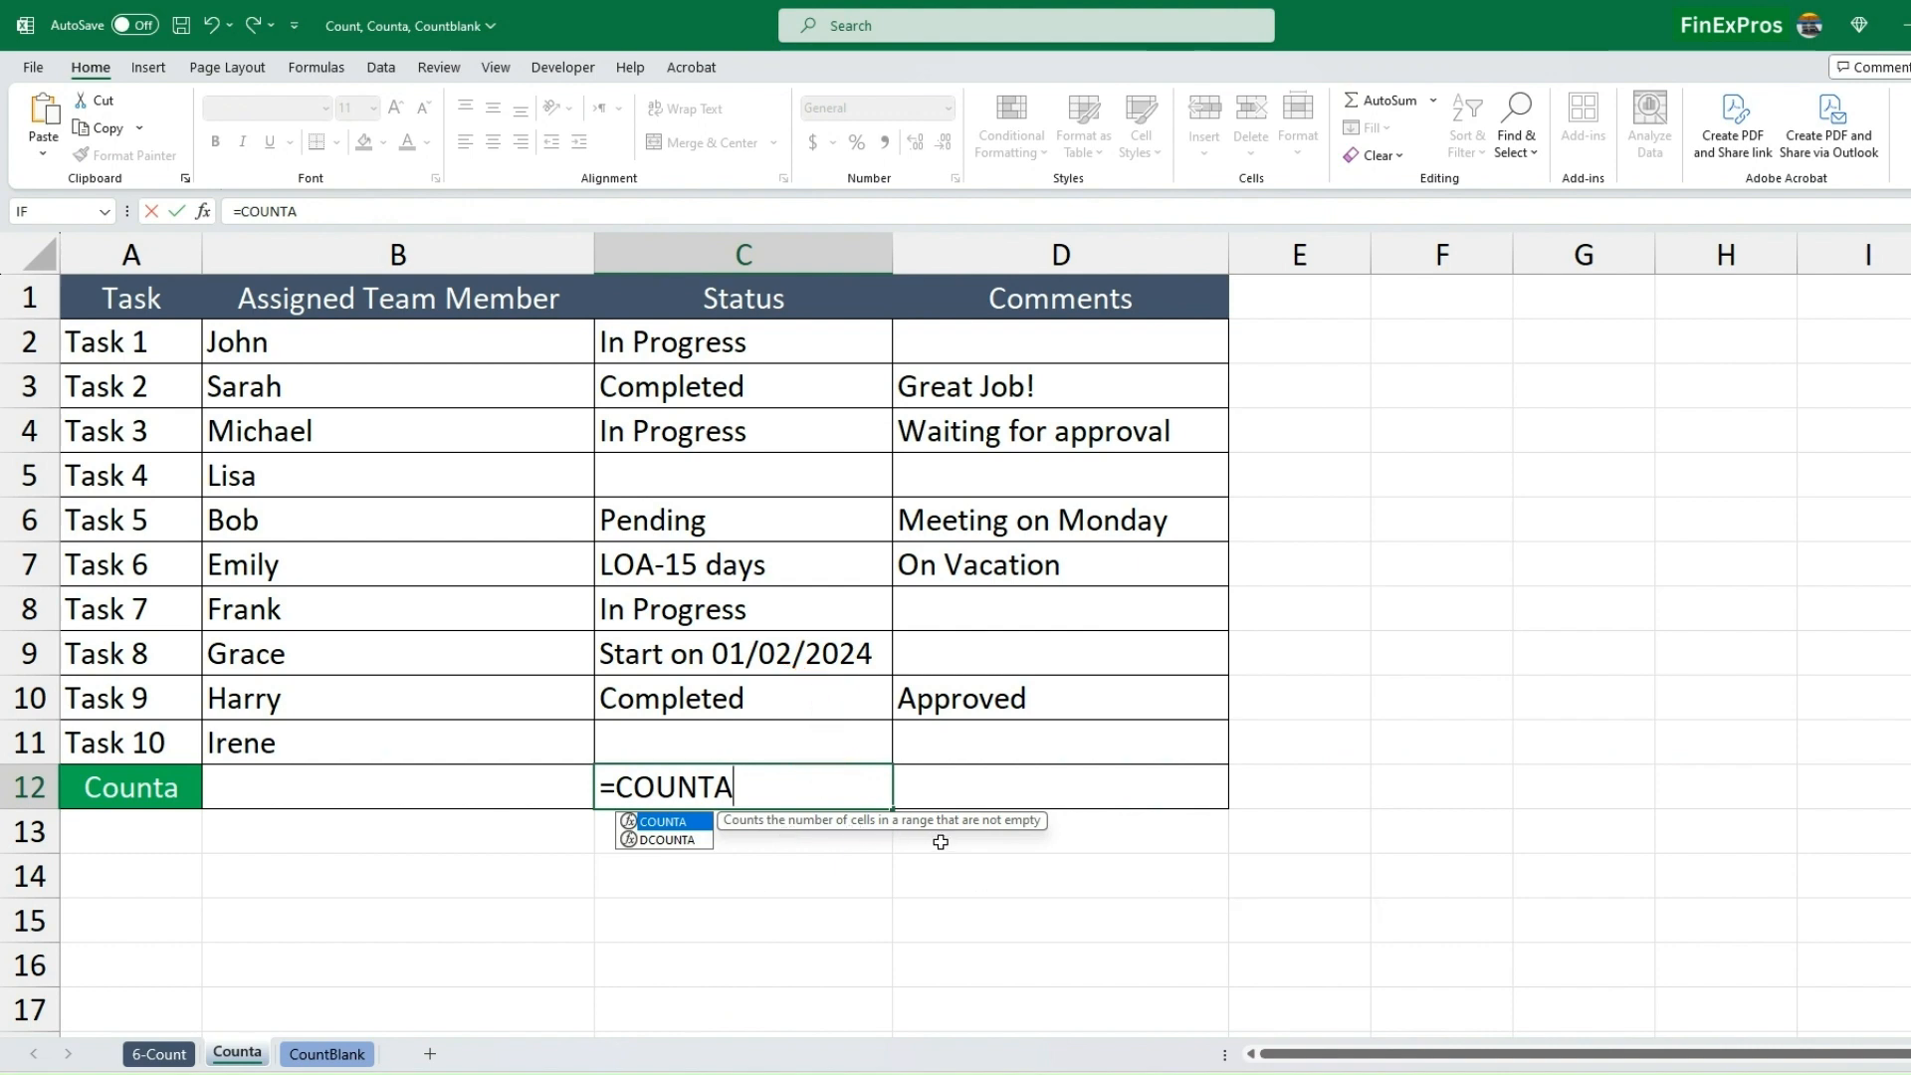
{"action": "type", "text": "("}
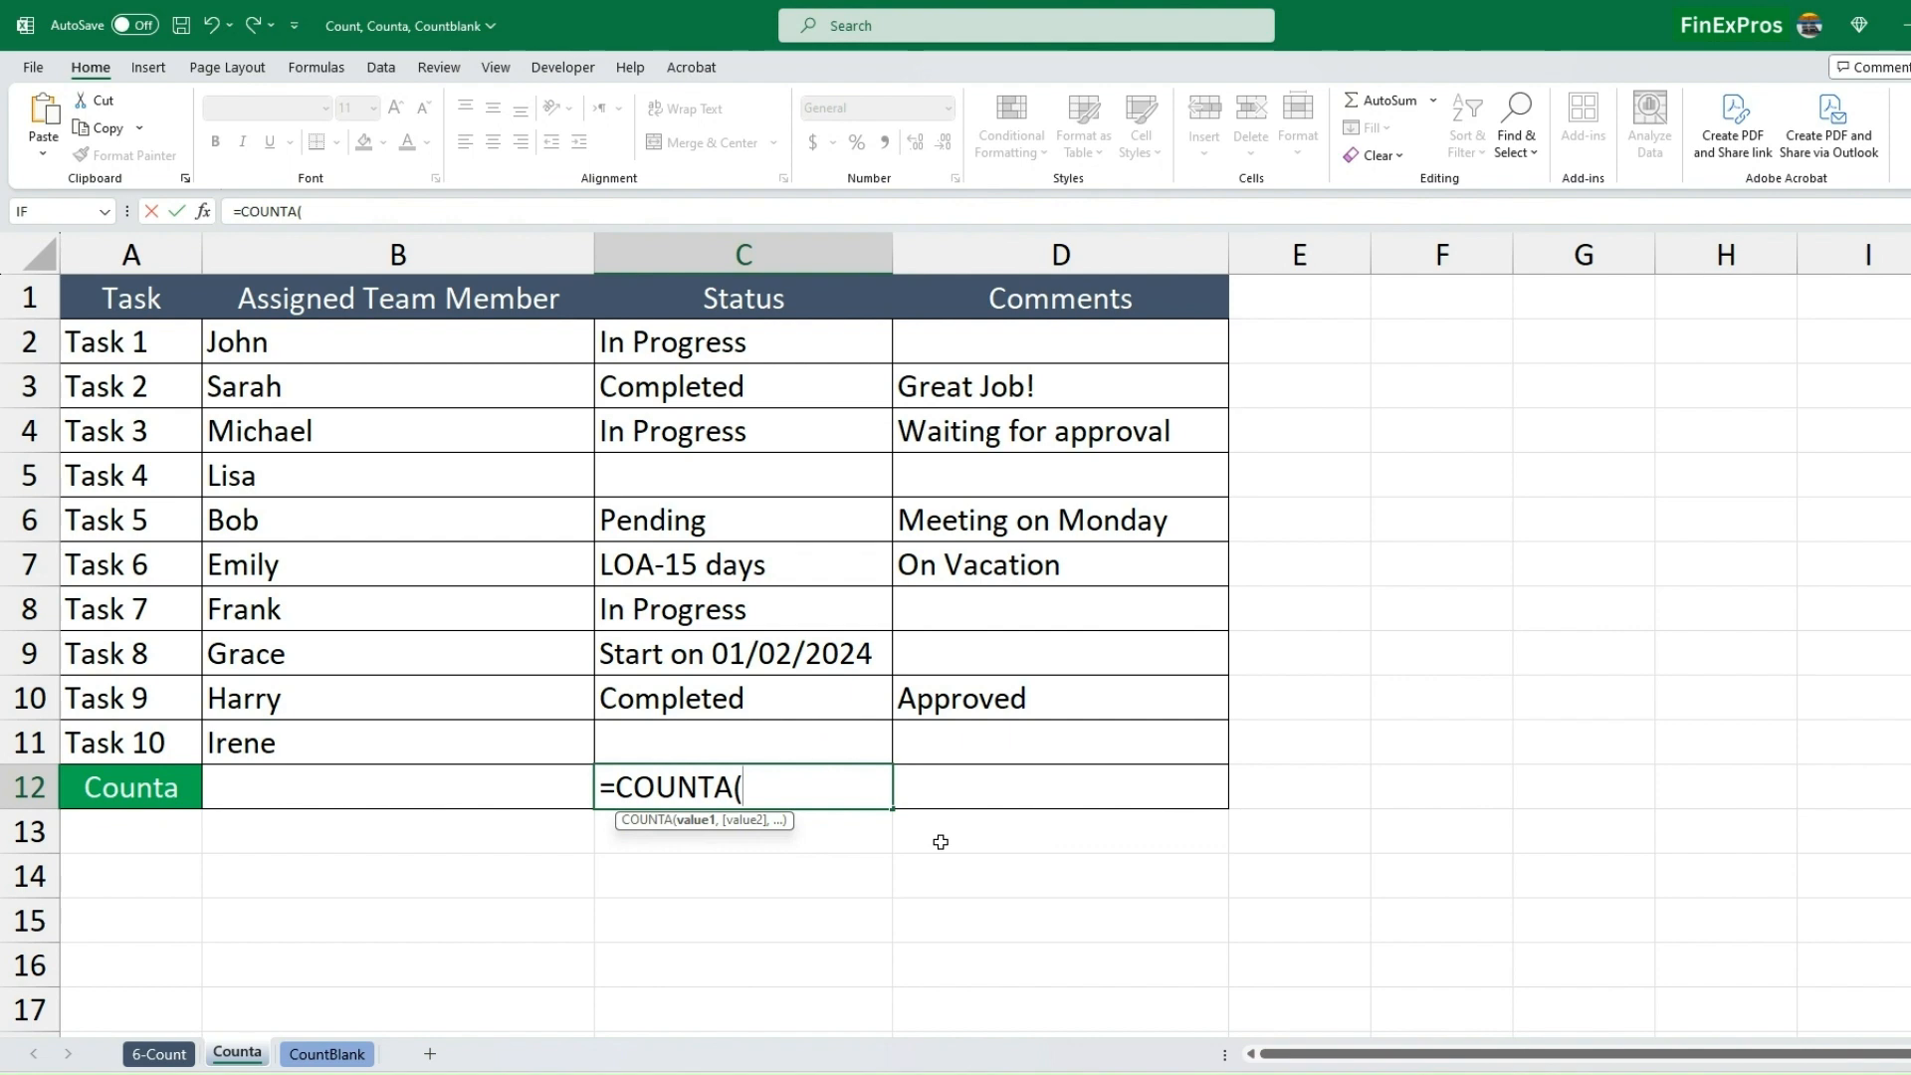
{"action": "type", "text": "C2:C11"}
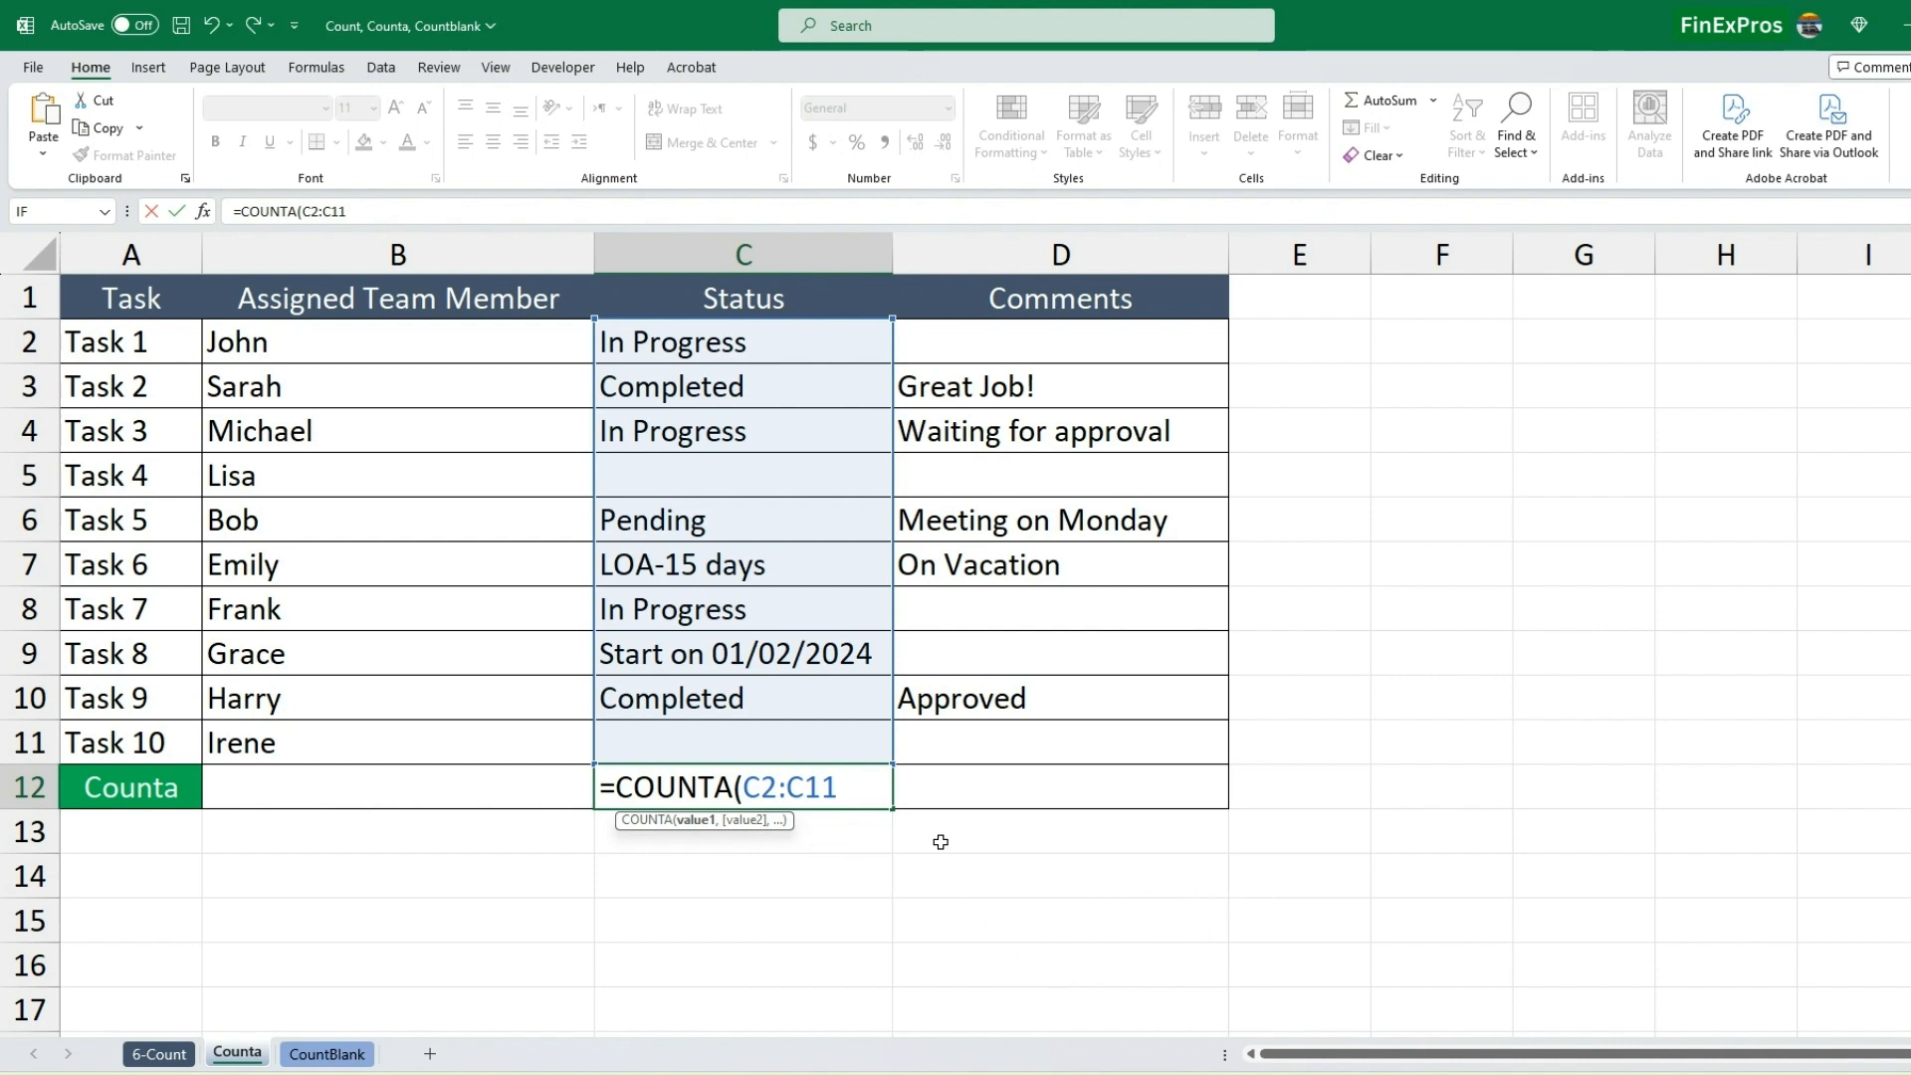
{"action": "type", "text": ")"}
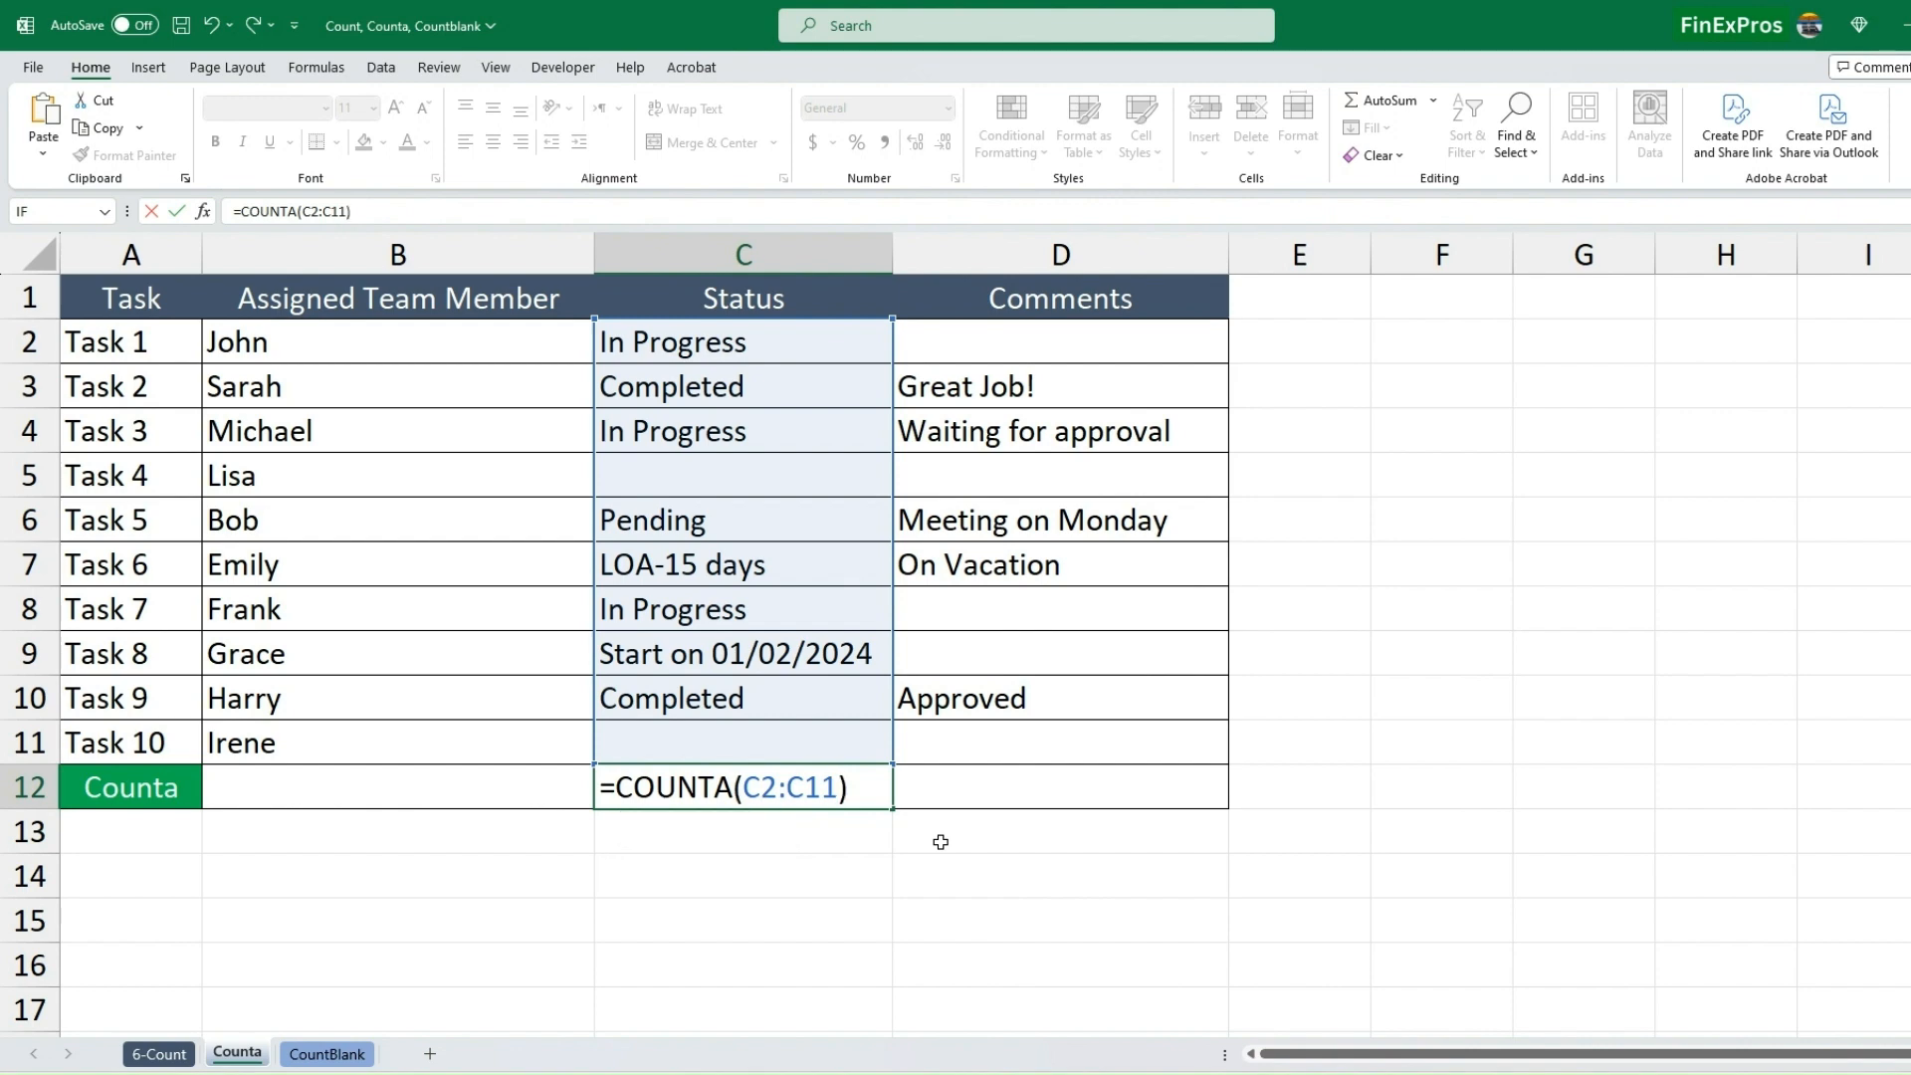
{"action": "key", "text": "Return"}
{"action": "left_click", "coordinate": [845, 783]}
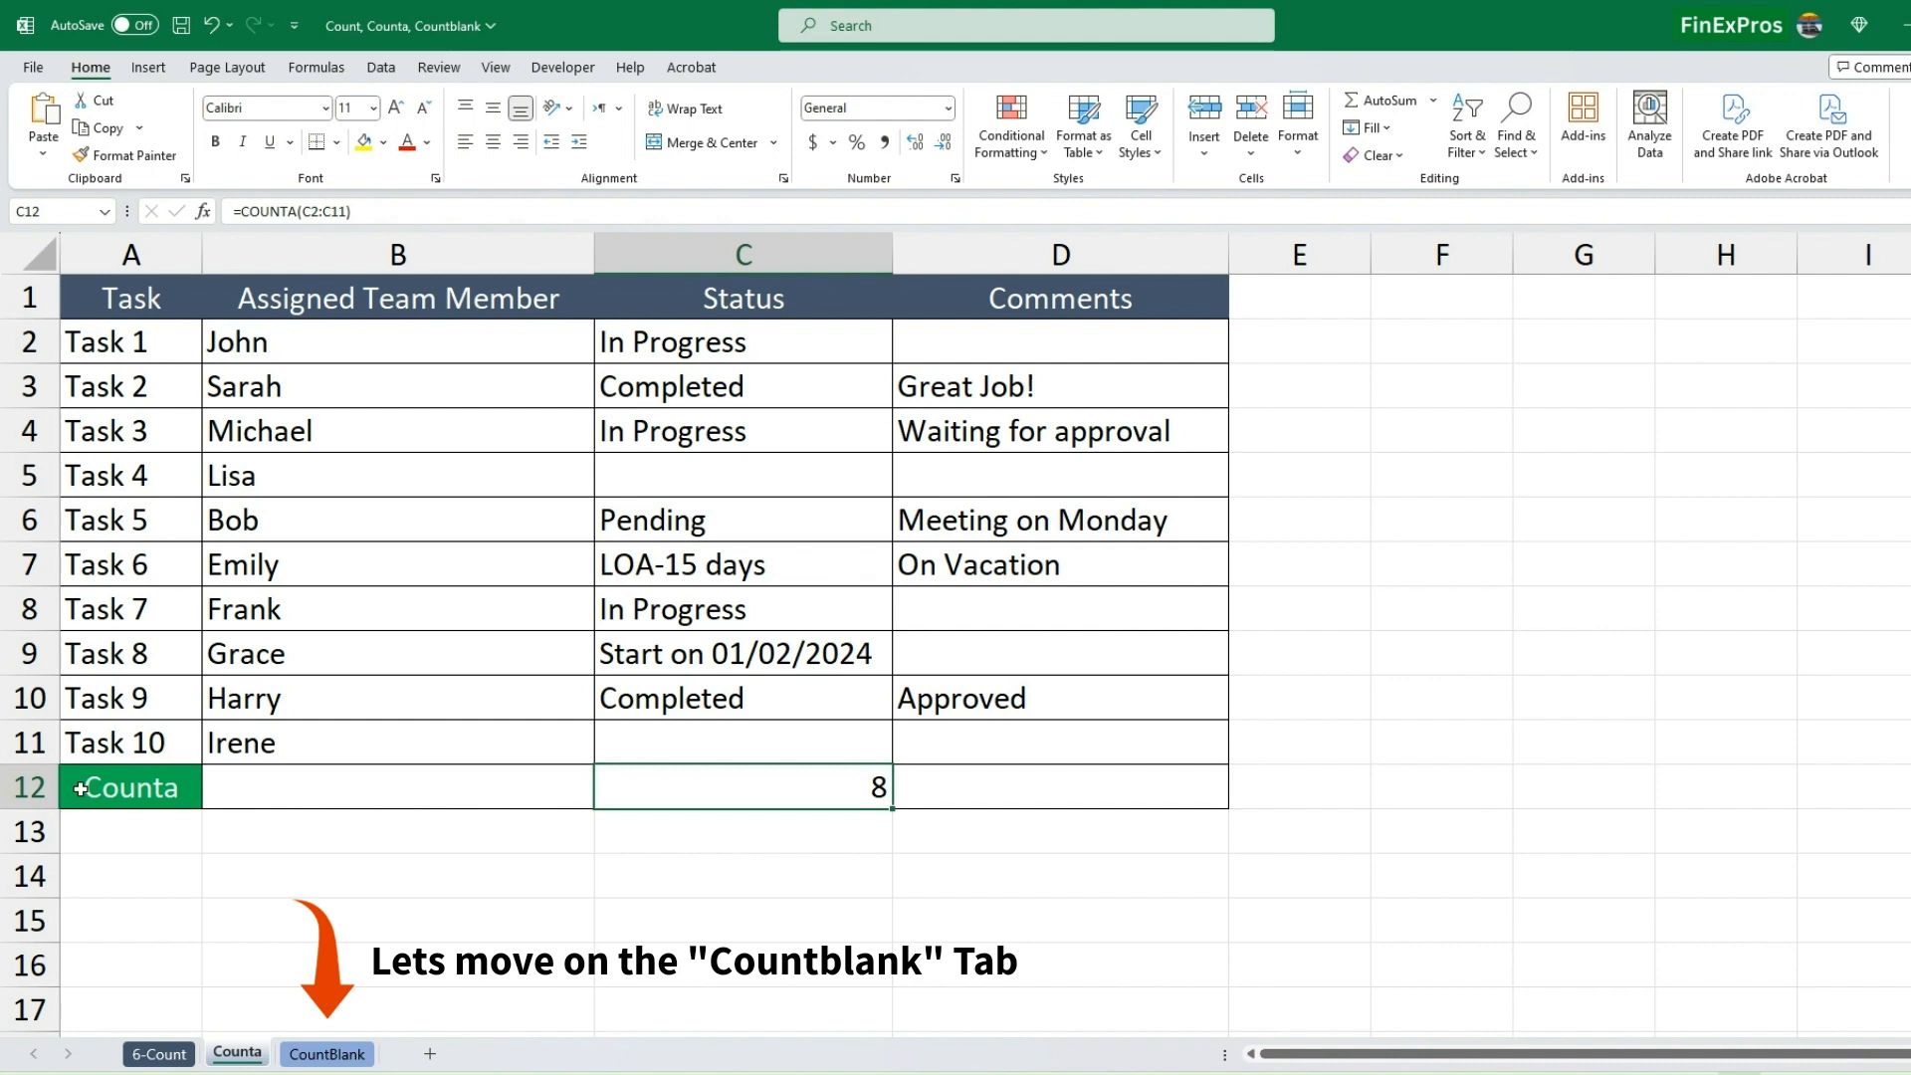
Switch to the CountBlank sheet and examine the student names and the filled and blank submission cells for Day 1 to Day 4.
{"action": "key", "text": "ctrl+Page_Down"}
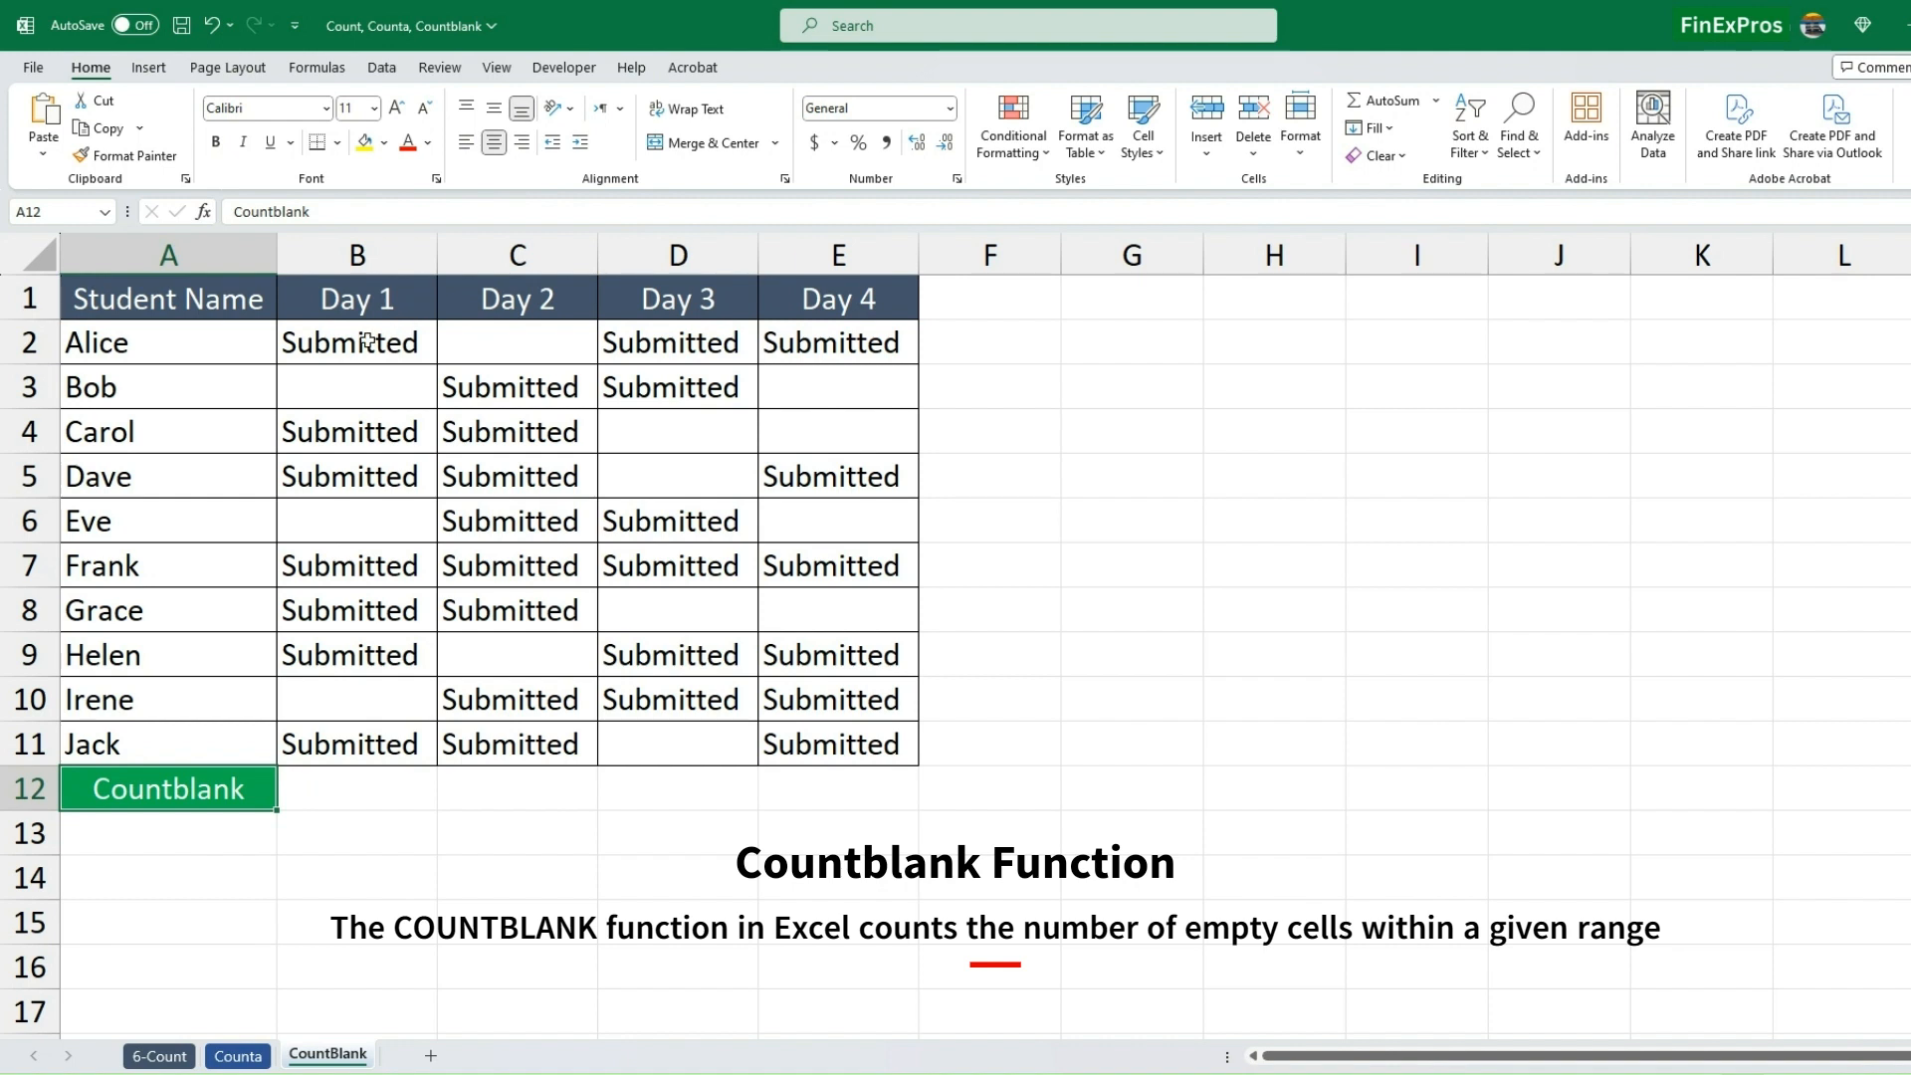
{"action": "mouse_move", "coordinate": [367, 341]}
{"action": "left_mouse_down"}
{"action": "mouse_move", "coordinate": [696, 557]}
{"action": "mouse_move", "coordinate": [824, 744]}
{"action": "left_mouse_up"}
{"action": "left_click", "coordinate": [860, 669]}
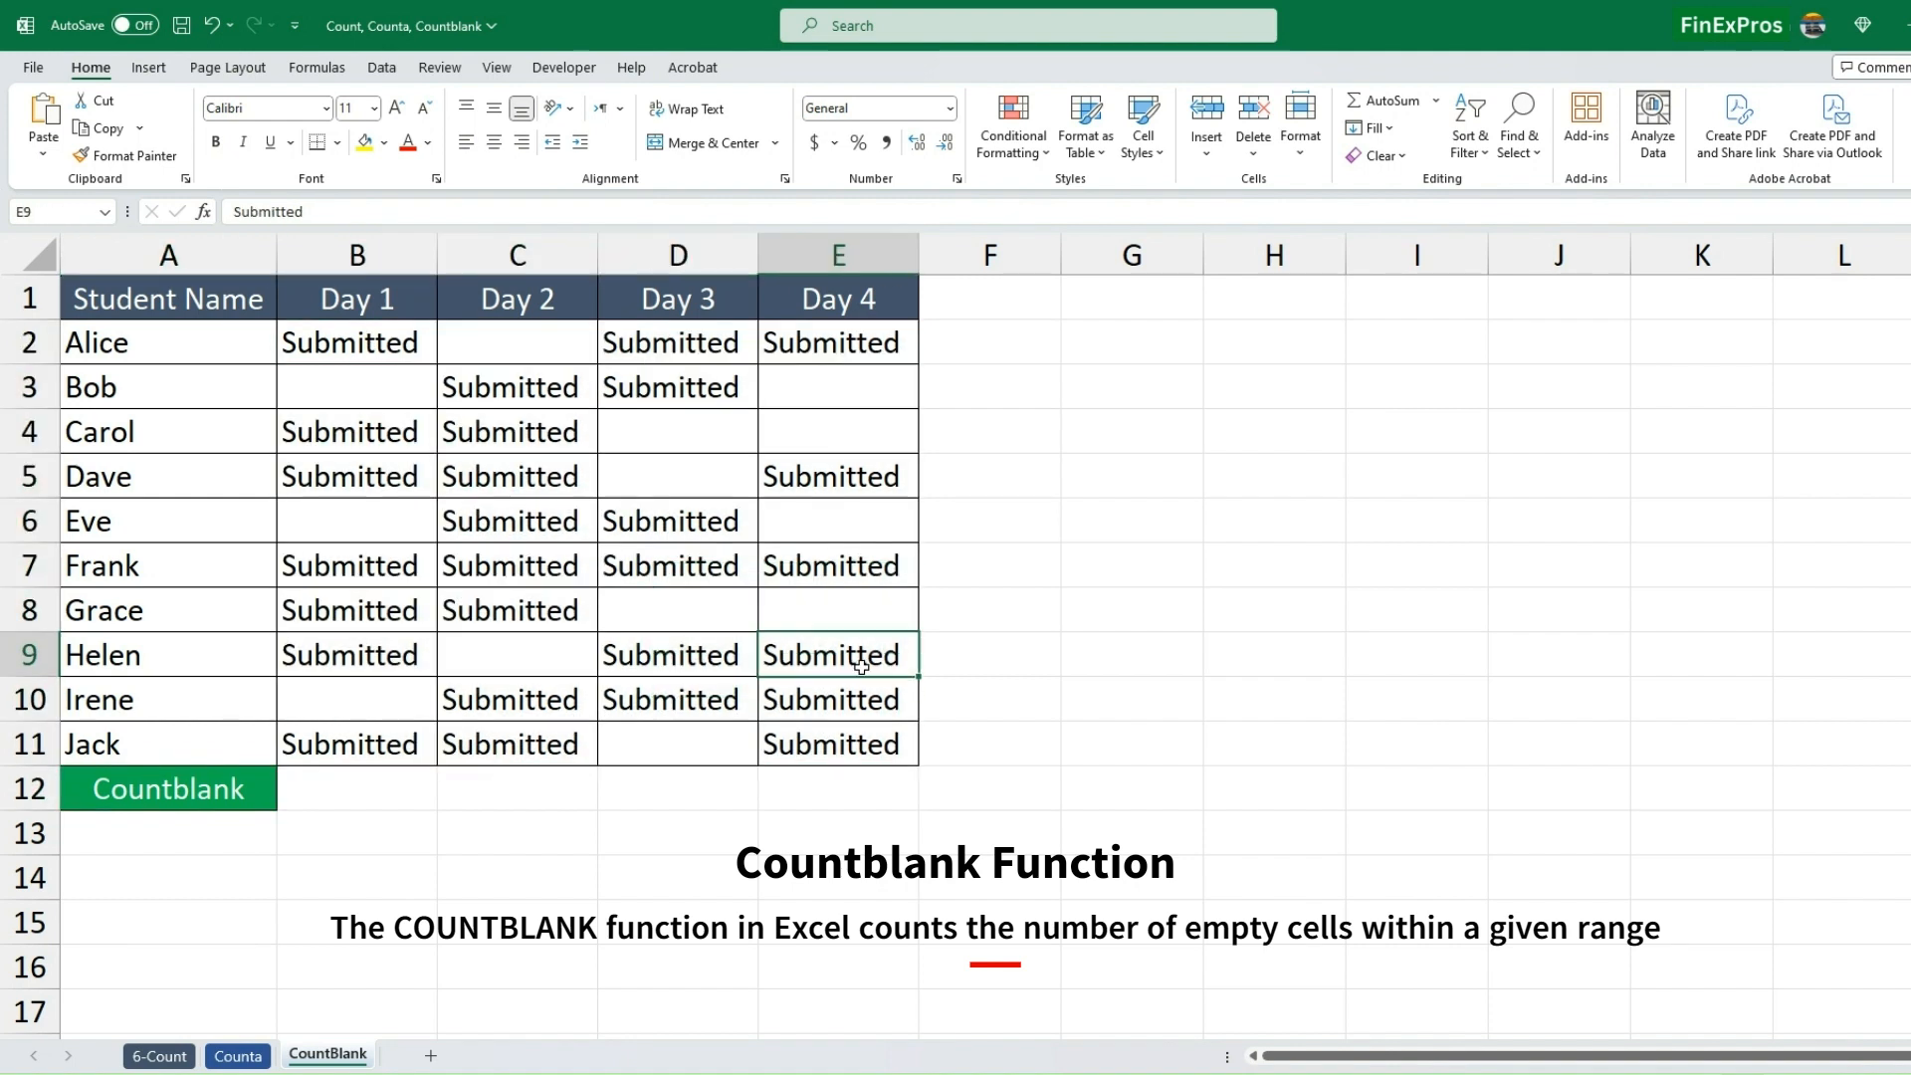
{"action": "left_click", "coordinate": [368, 354]}
{"action": "key", "text": "ctrl+Down"}
{"action": "key", "text": "ctrl+Down"}
{"action": "key", "text": "ctrl+Down"}
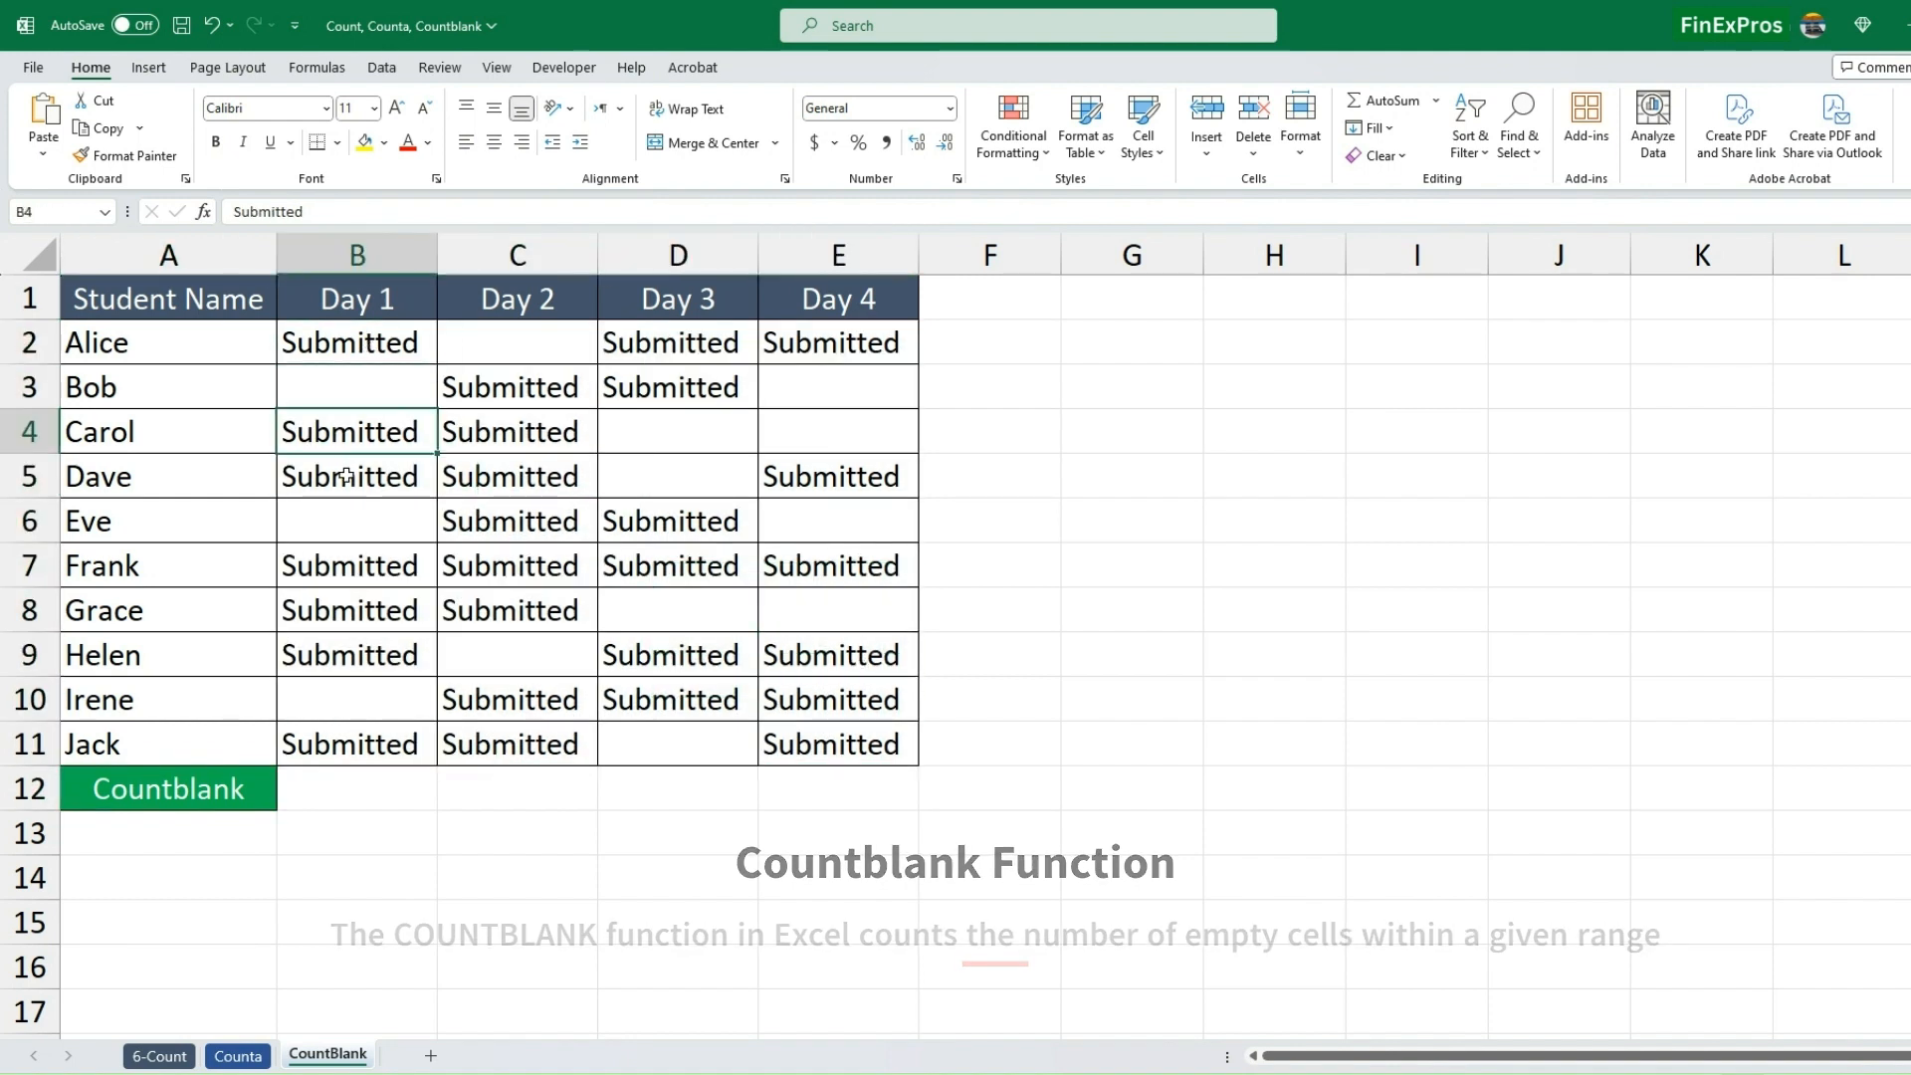
{"action": "left_click", "coordinate": [349, 609]}
{"action": "left_click", "coordinate": [353, 653]}
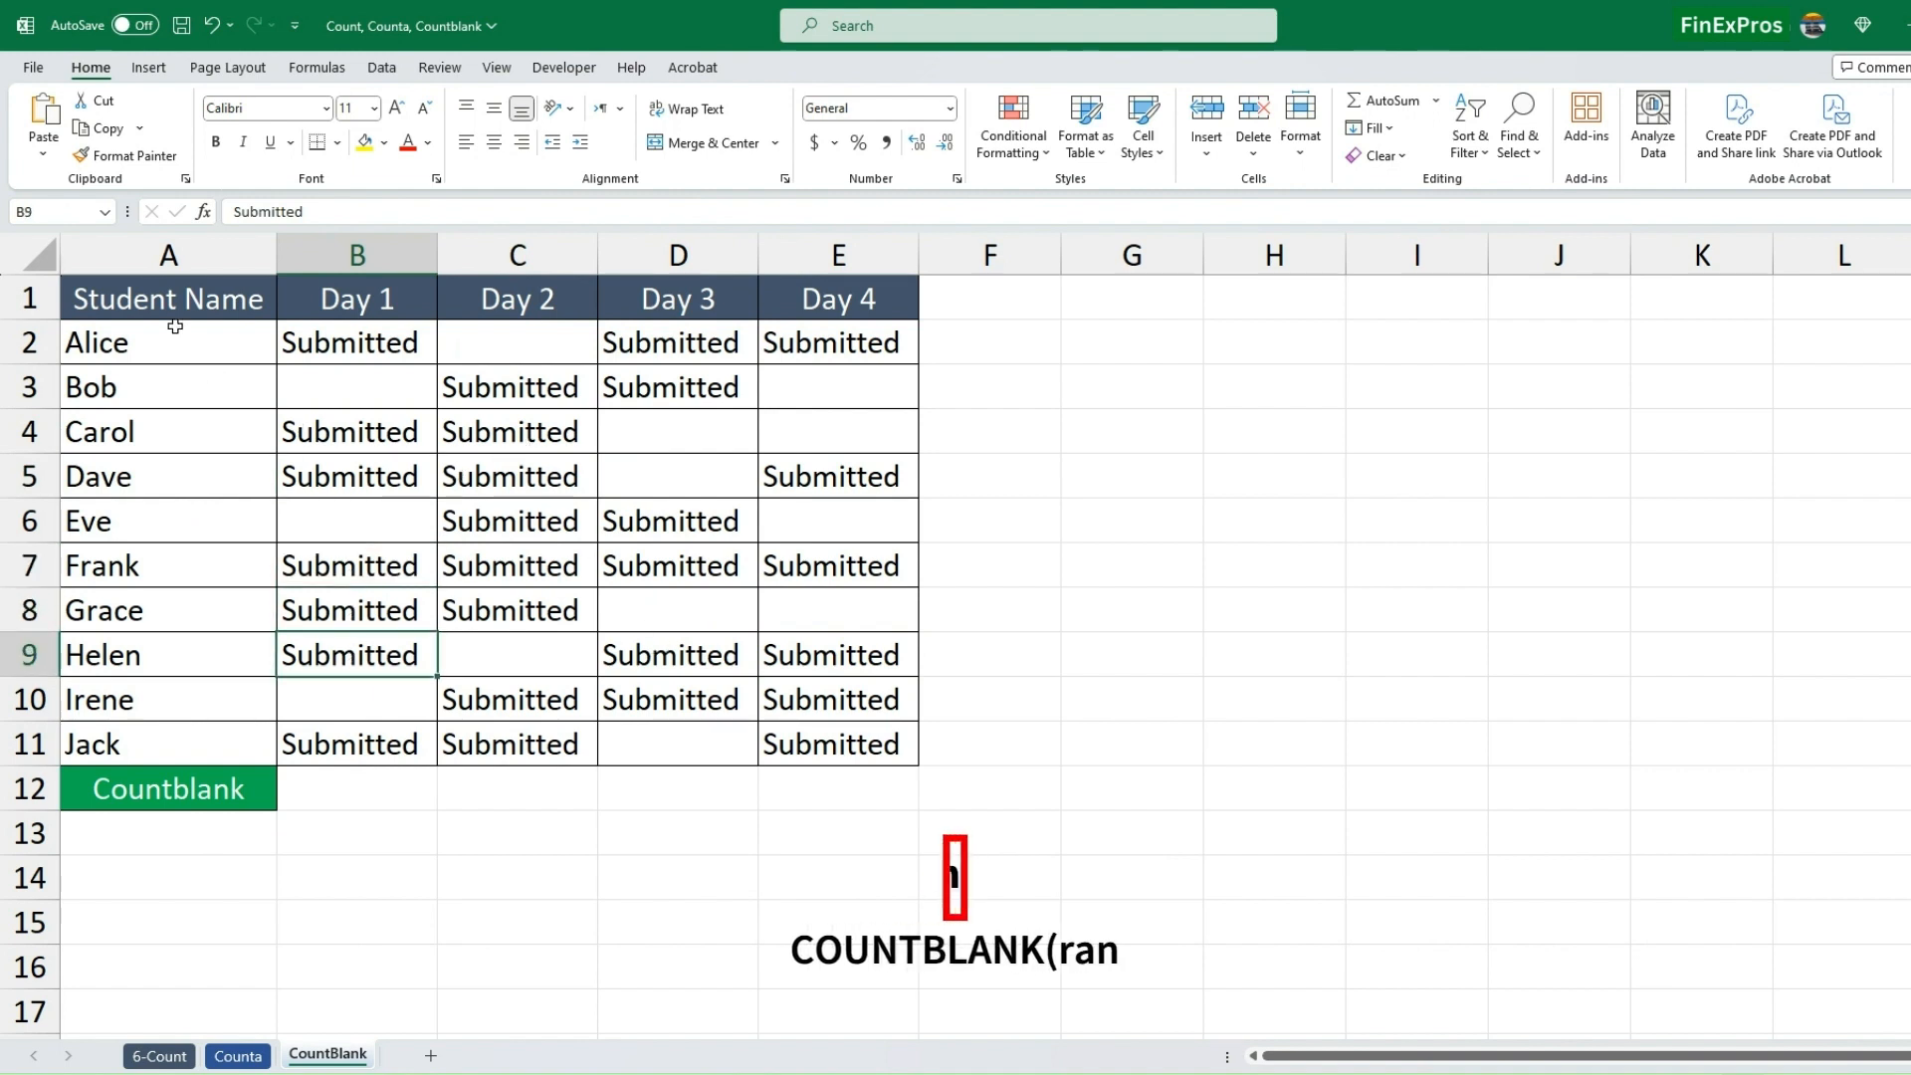
{"action": "left_click_drag", "start_coordinate": [229, 298], "coordinate": [800, 746]}
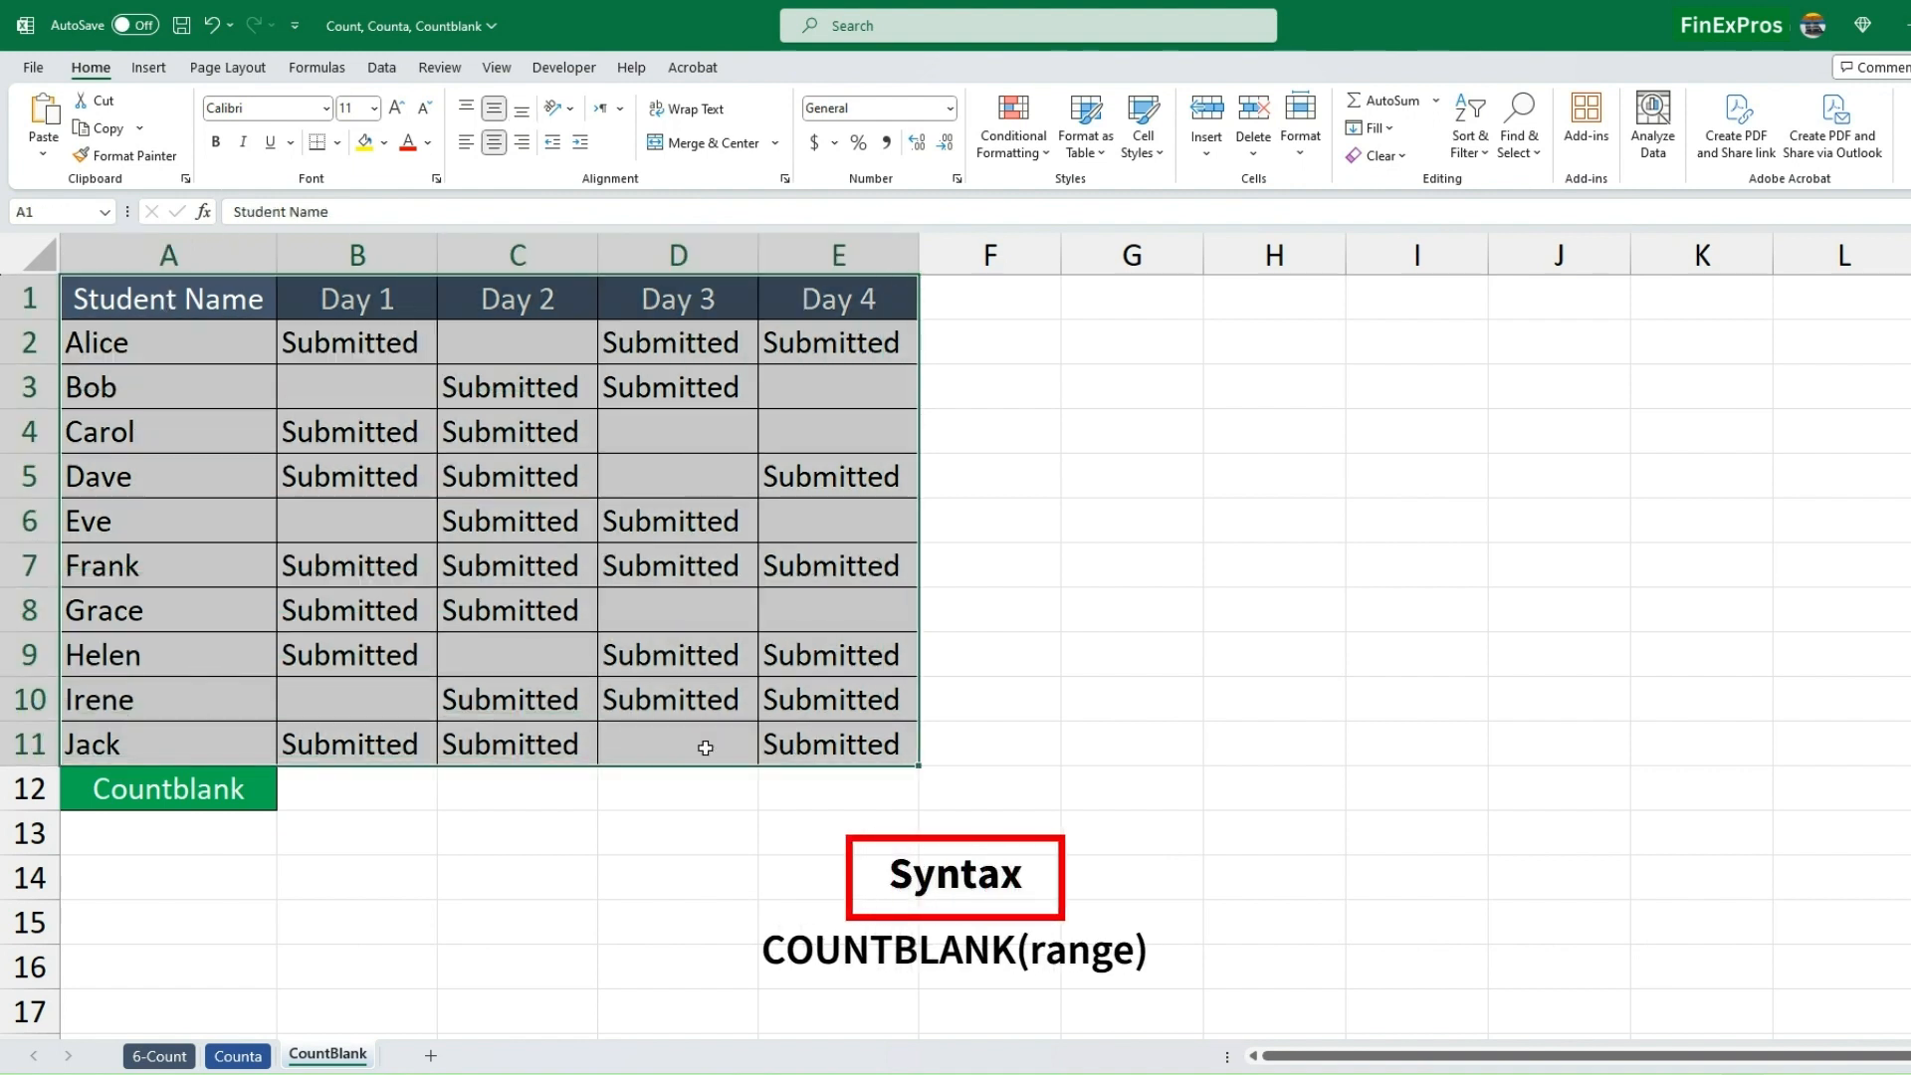
{"action": "left_click_drag", "start_coordinate": [162, 336], "coordinate": [218, 755]}
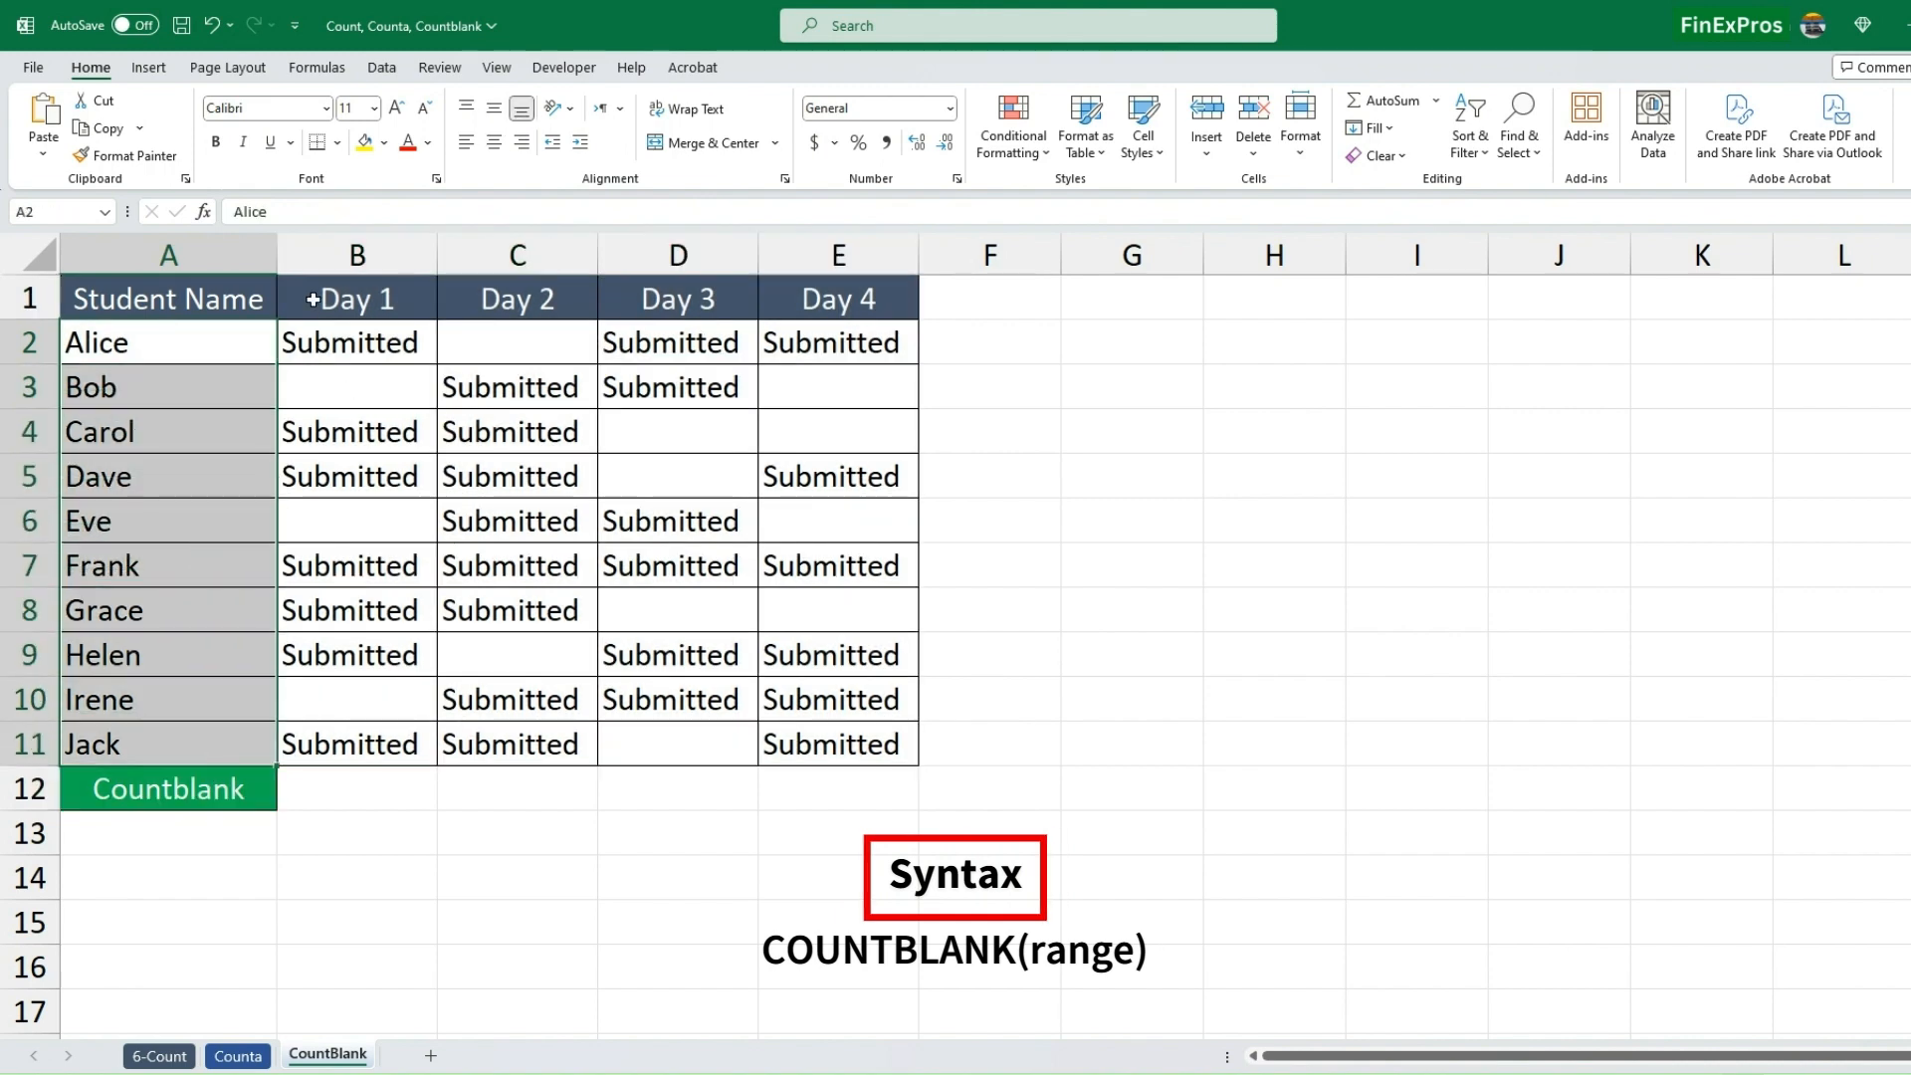
{"action": "left_click_drag", "start_coordinate": [373, 256], "coordinate": [781, 256]}
Enter =COUNTBLANK(B2:E11) in cell B12 beside the Countblank label to count the missing submissions.
{"action": "left_click", "coordinate": [351, 789]}
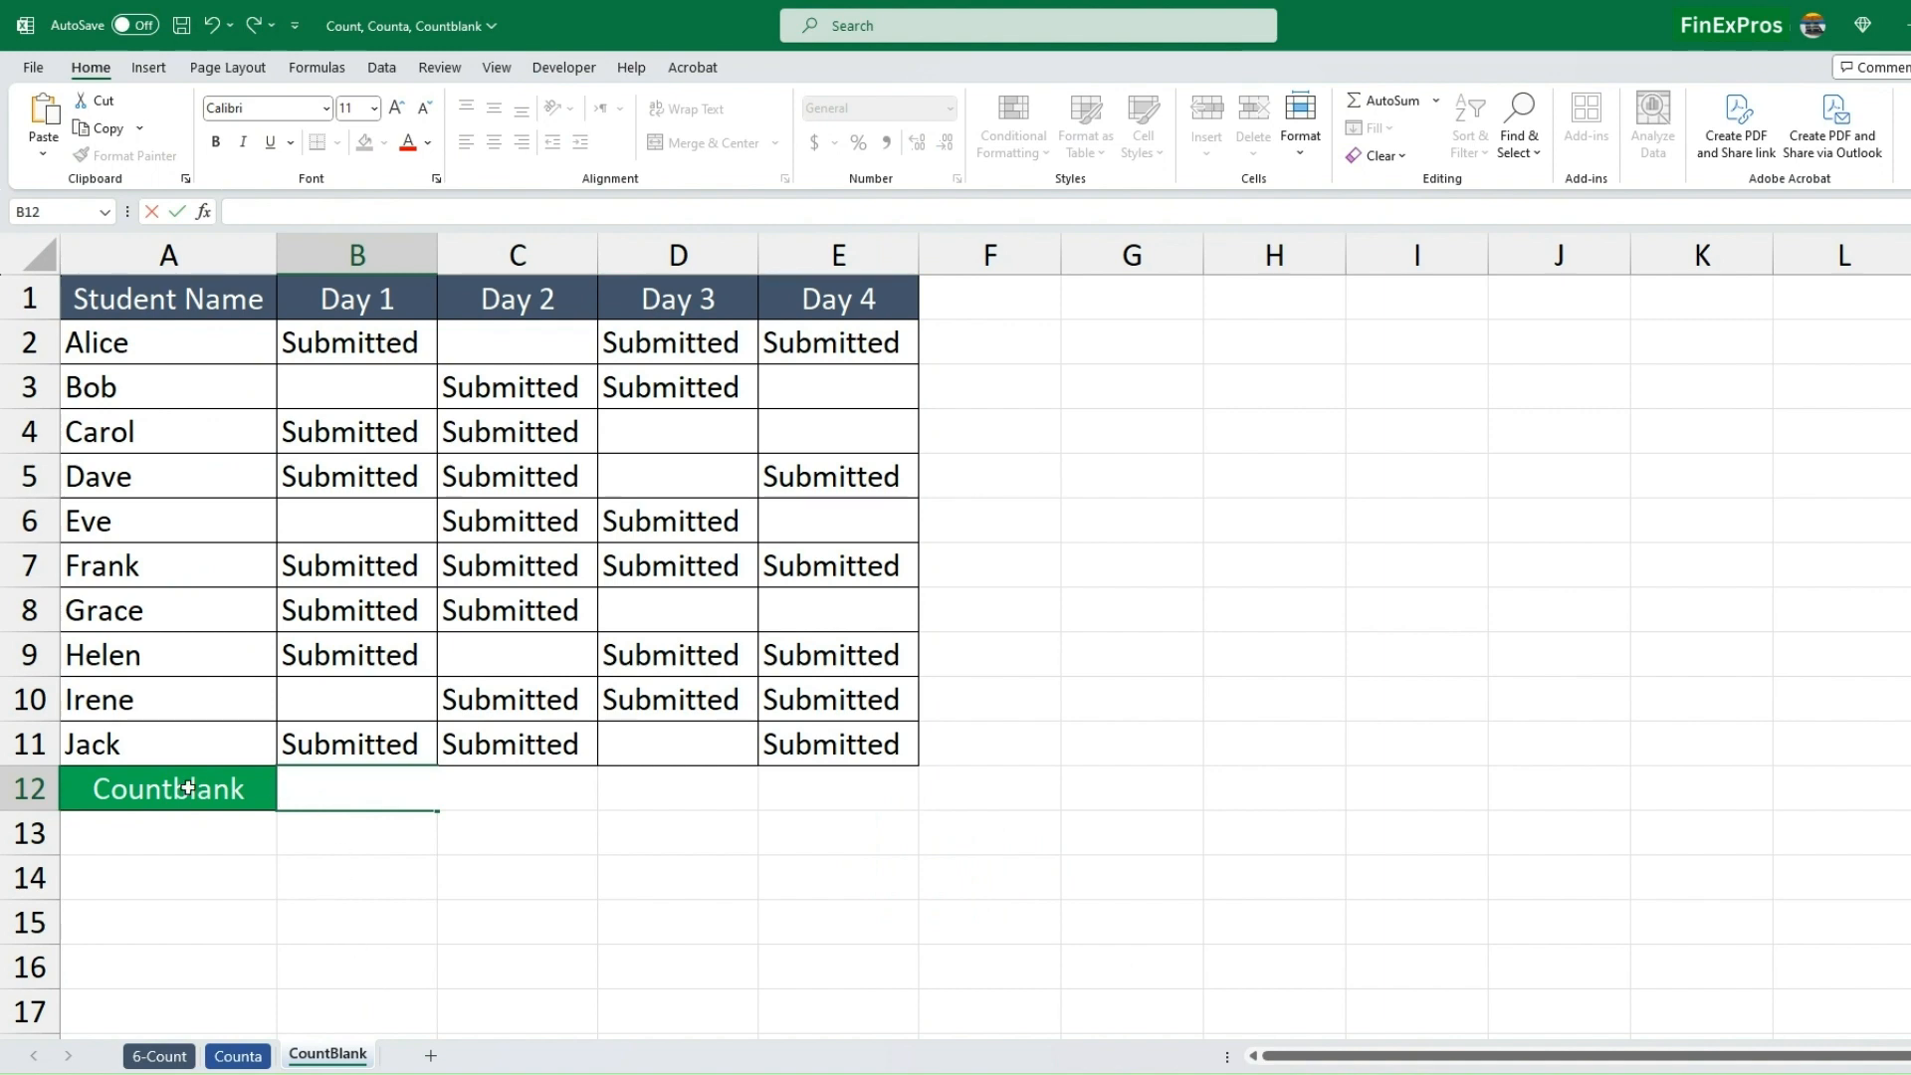
{"action": "left_click", "coordinate": [77, 793]}
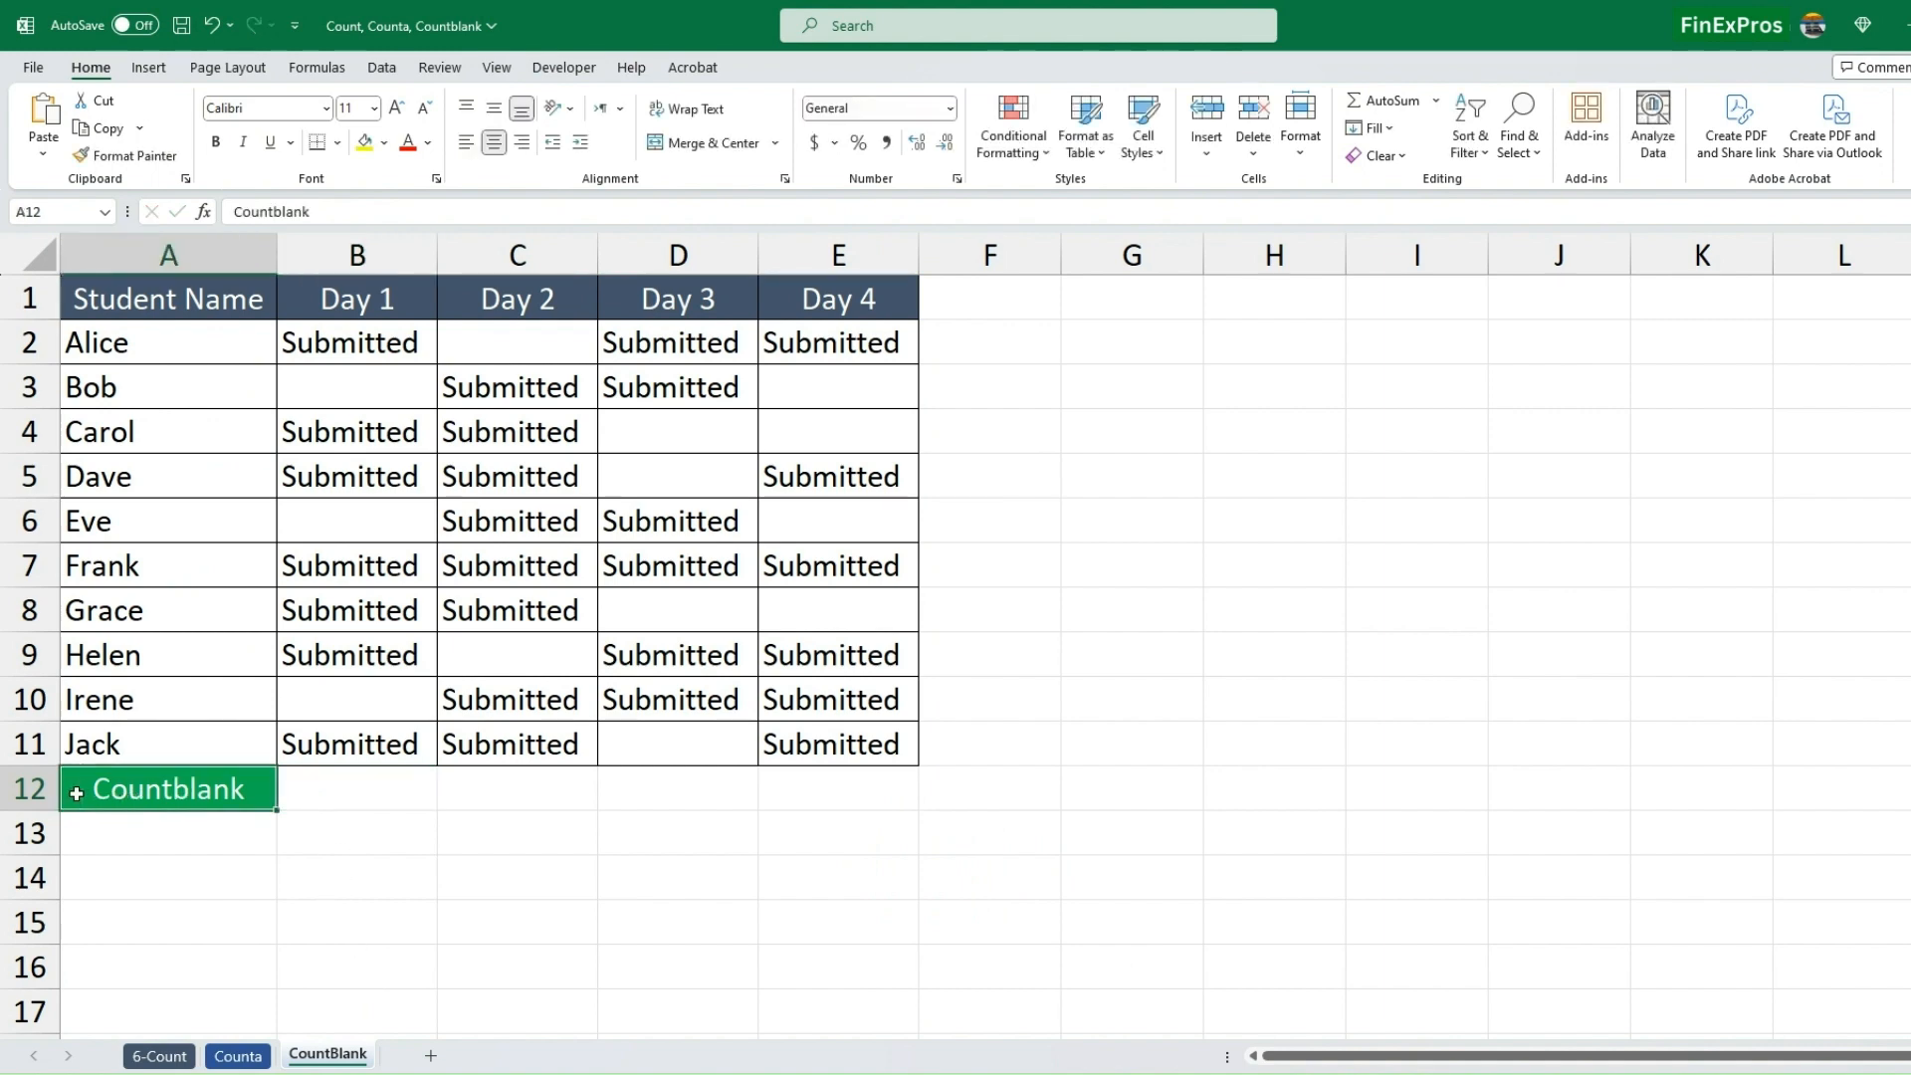
{"action": "left_click", "coordinate": [366, 804]}
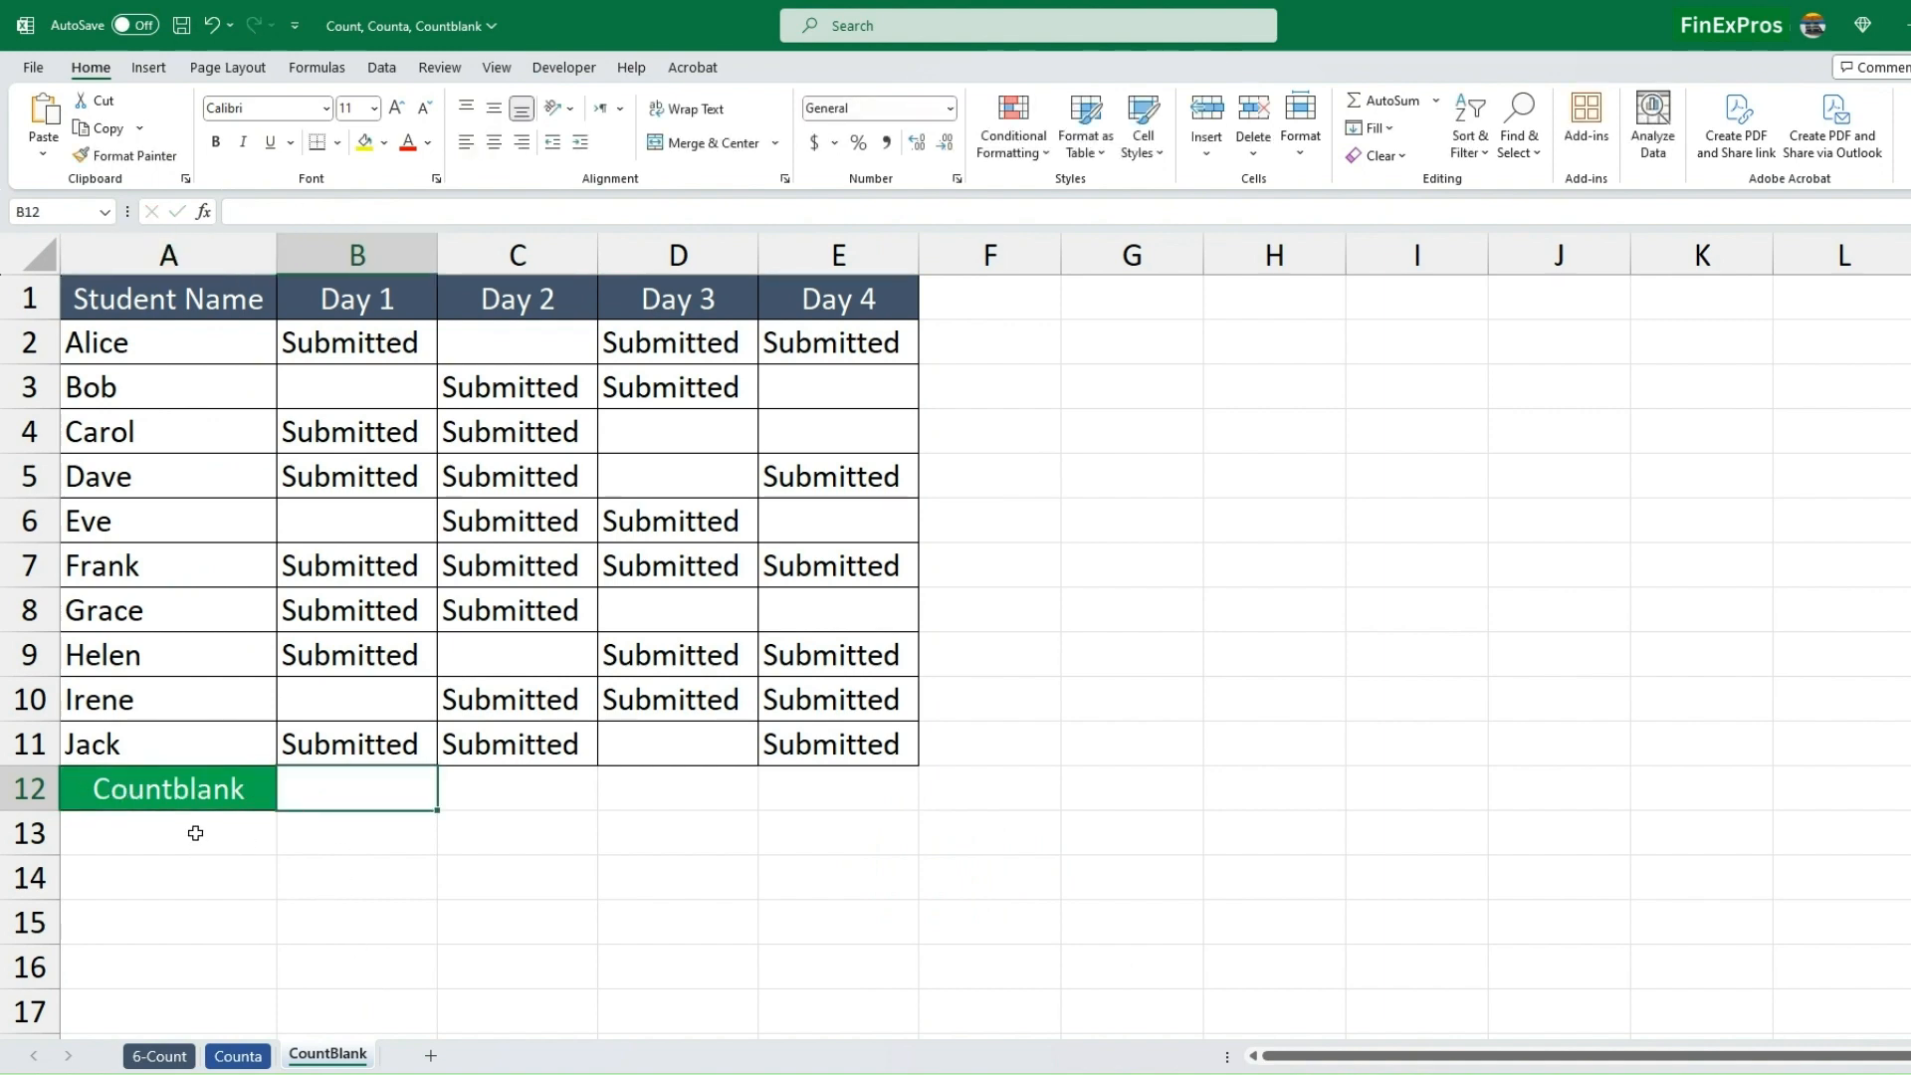
{"action": "type", "text": "=COUN"}
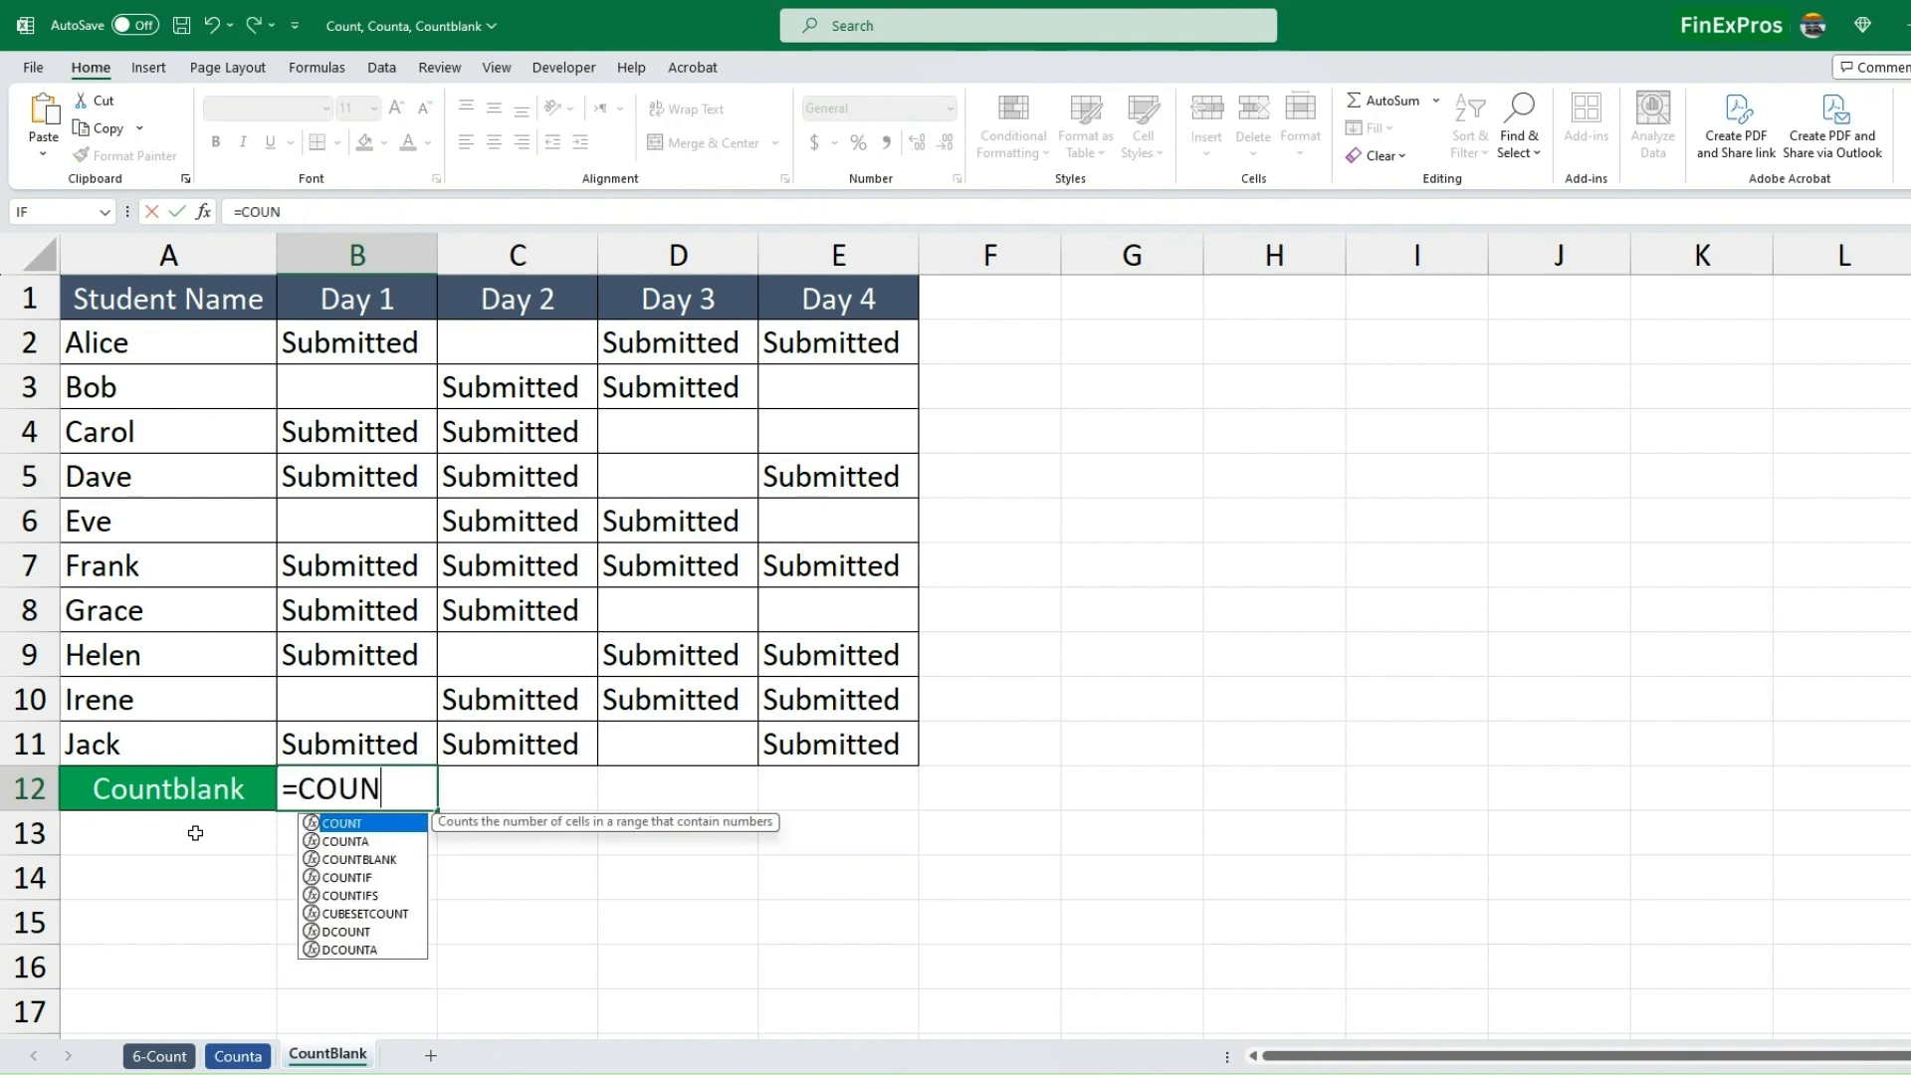
{"action": "type", "text": "TBLANK"}
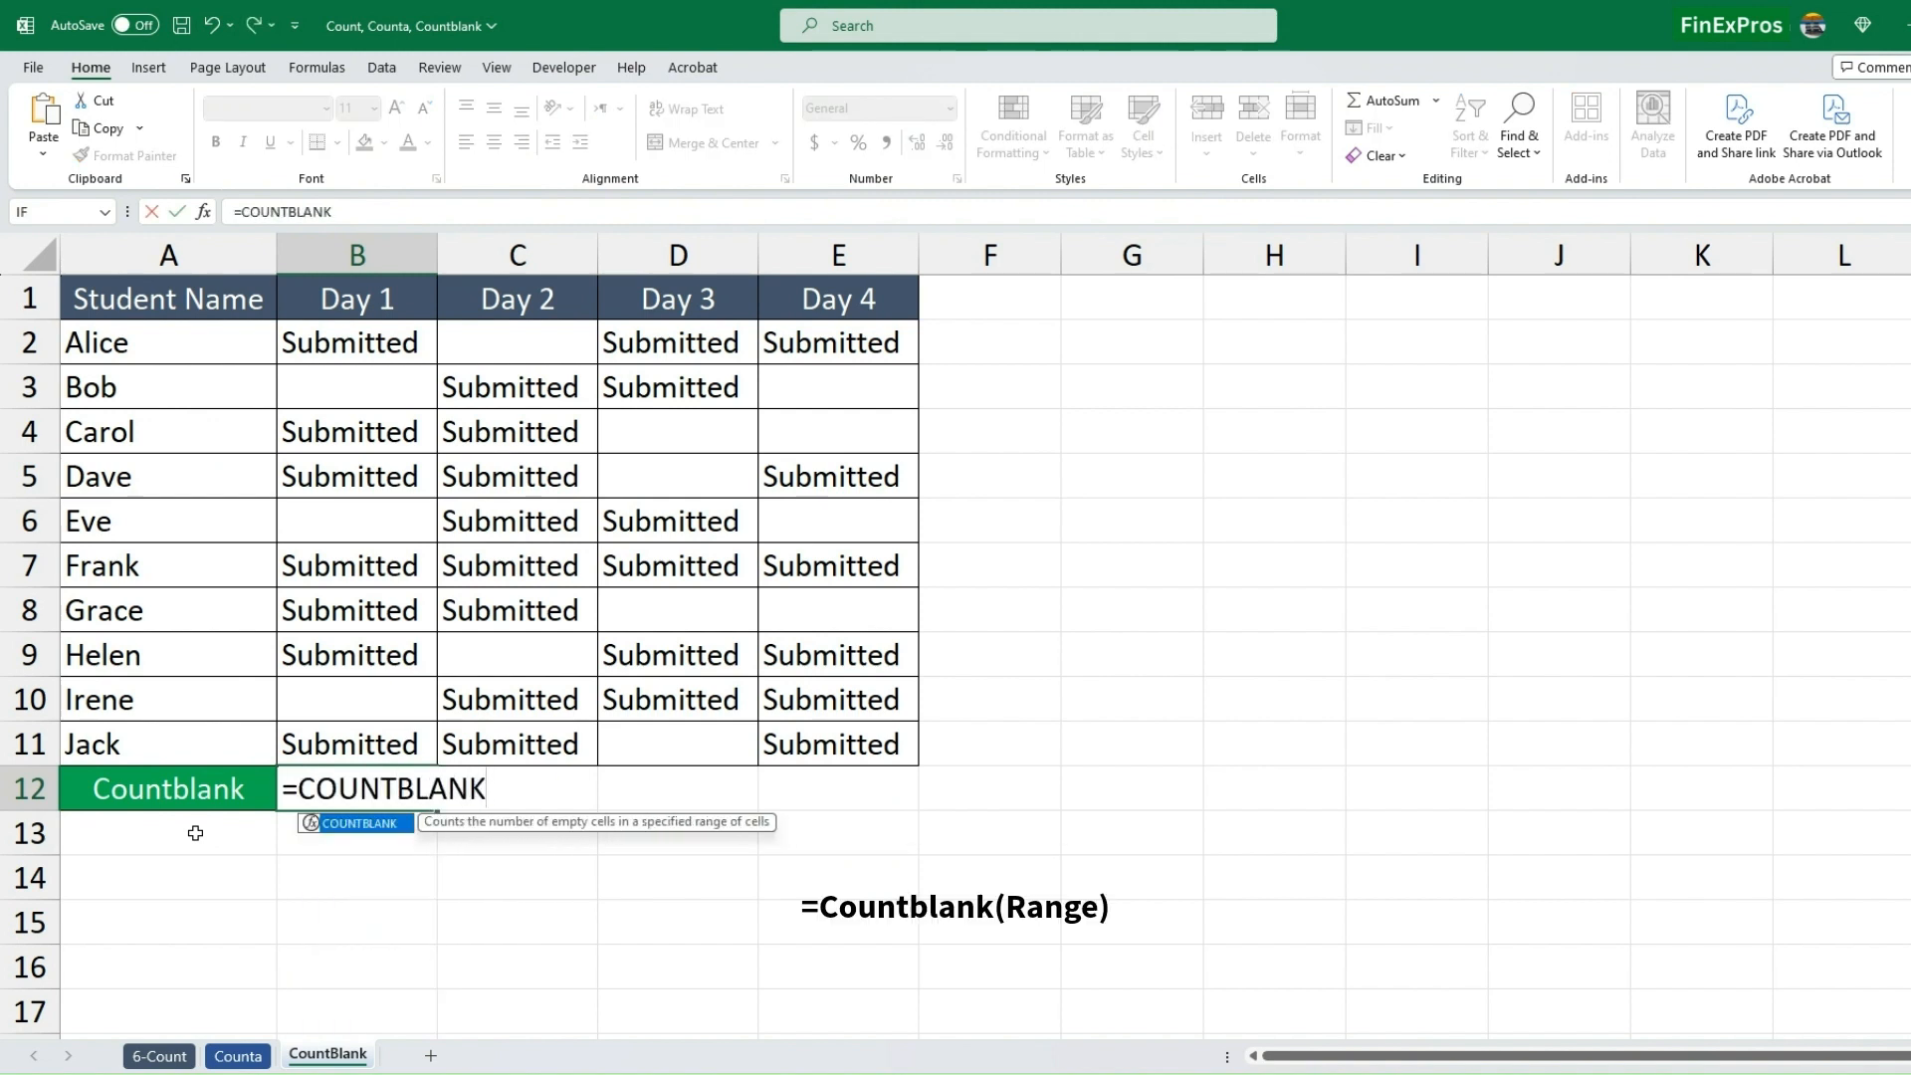
{"action": "type", "text": "("}
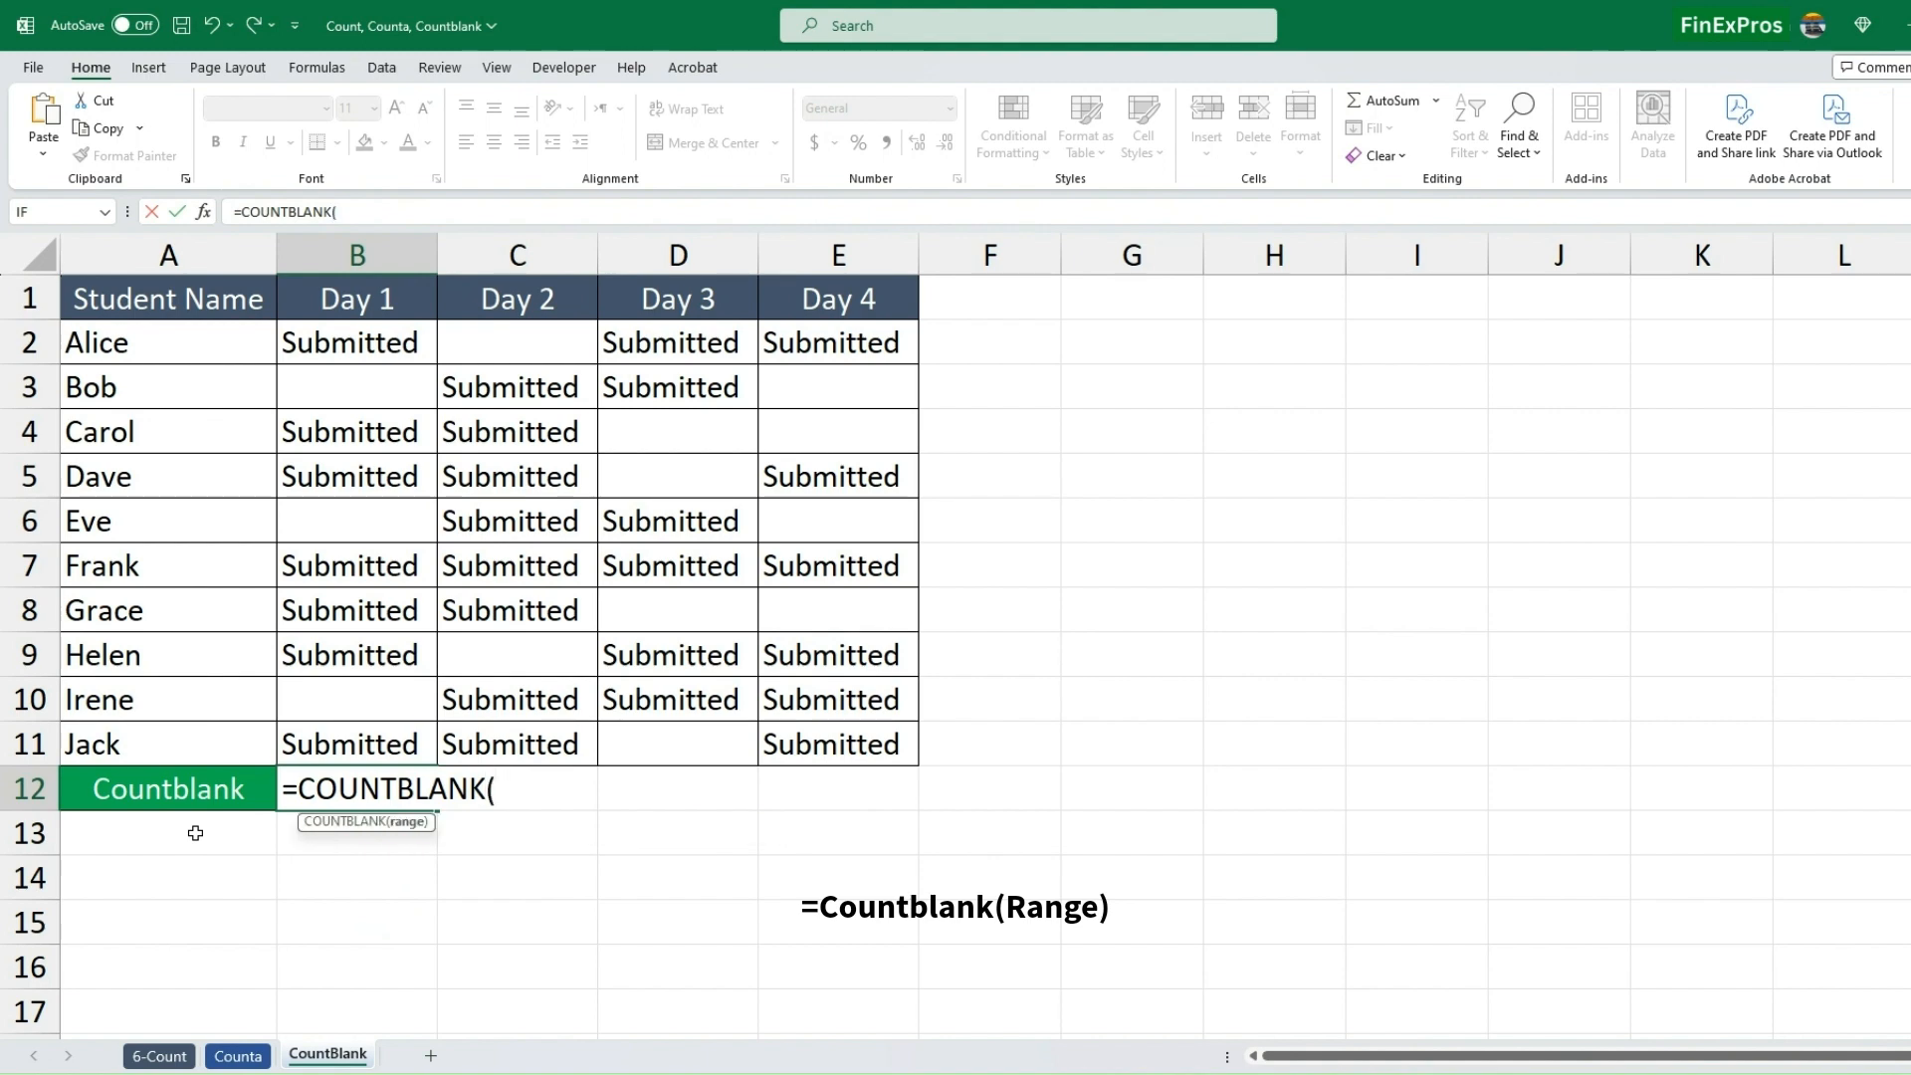
{"action": "type", "text": "B2:E11)"}
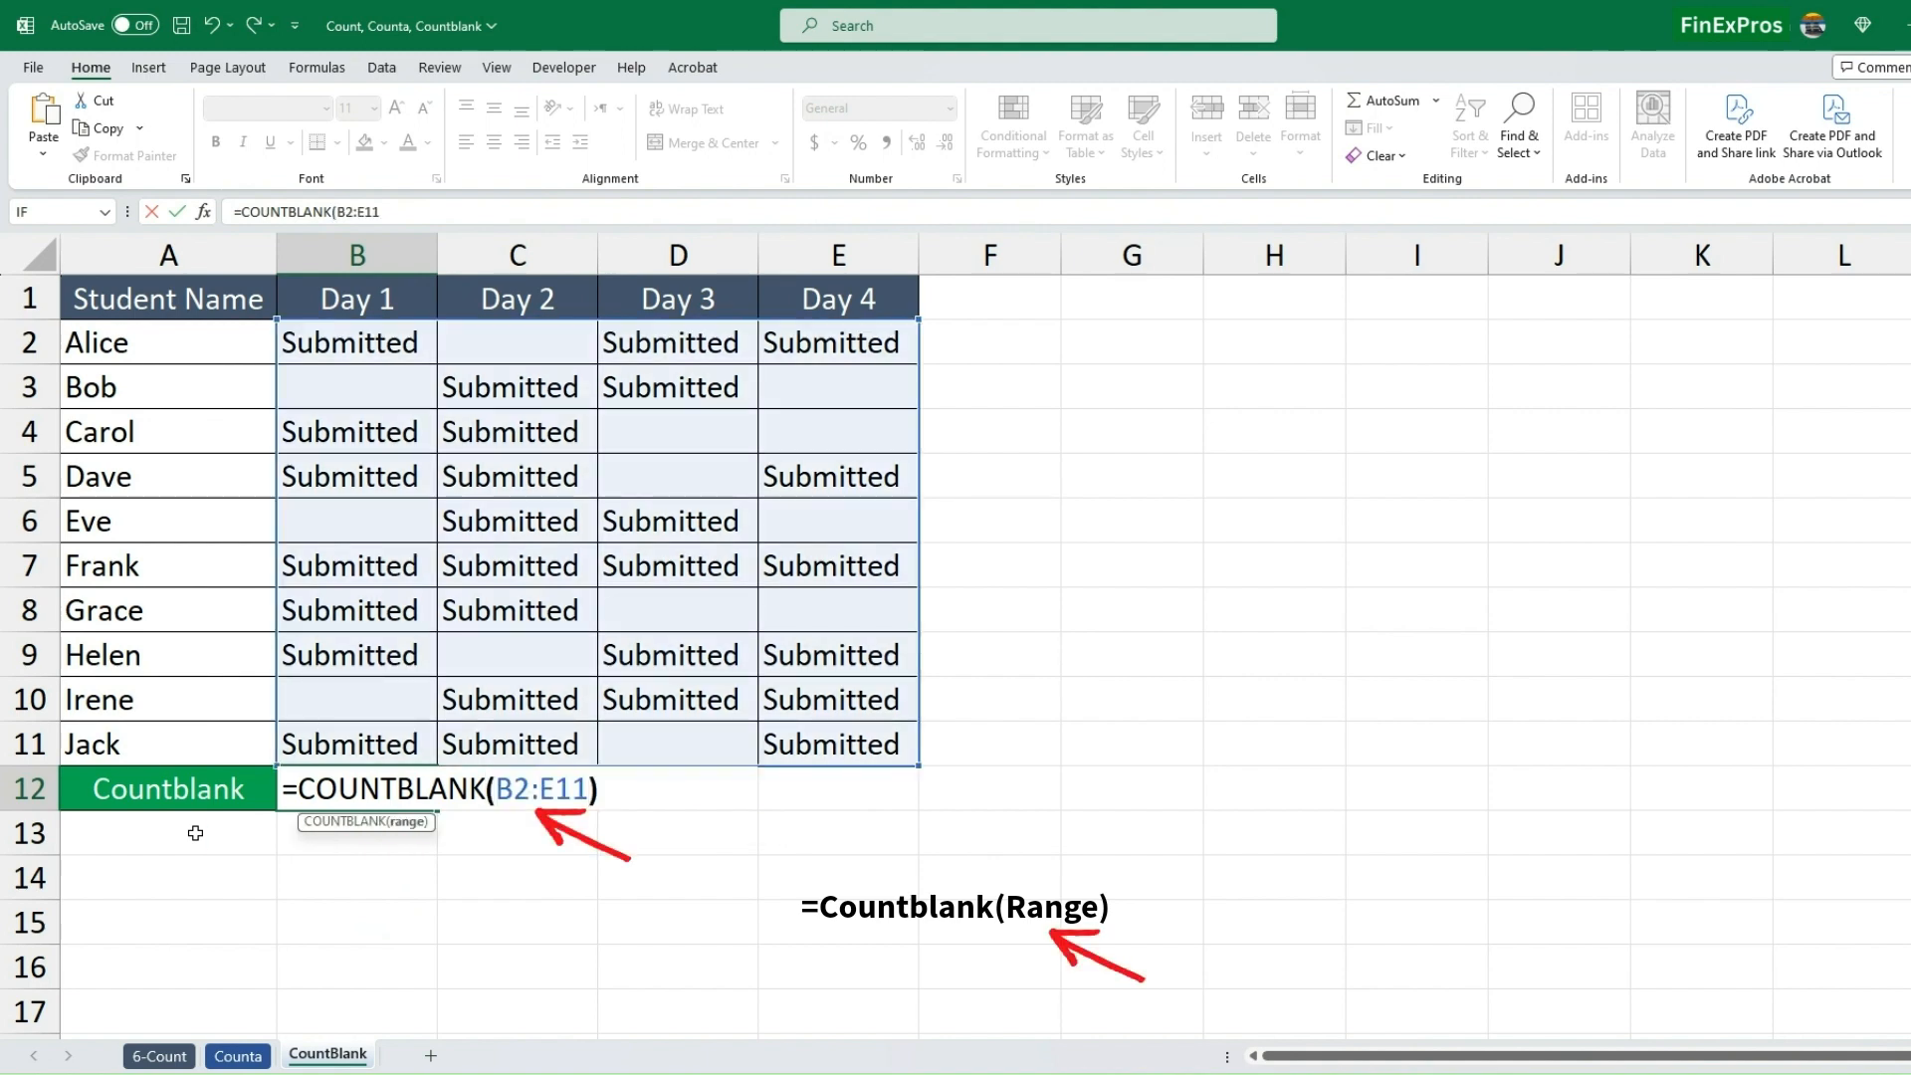
{"action": "key", "text": "Return"}
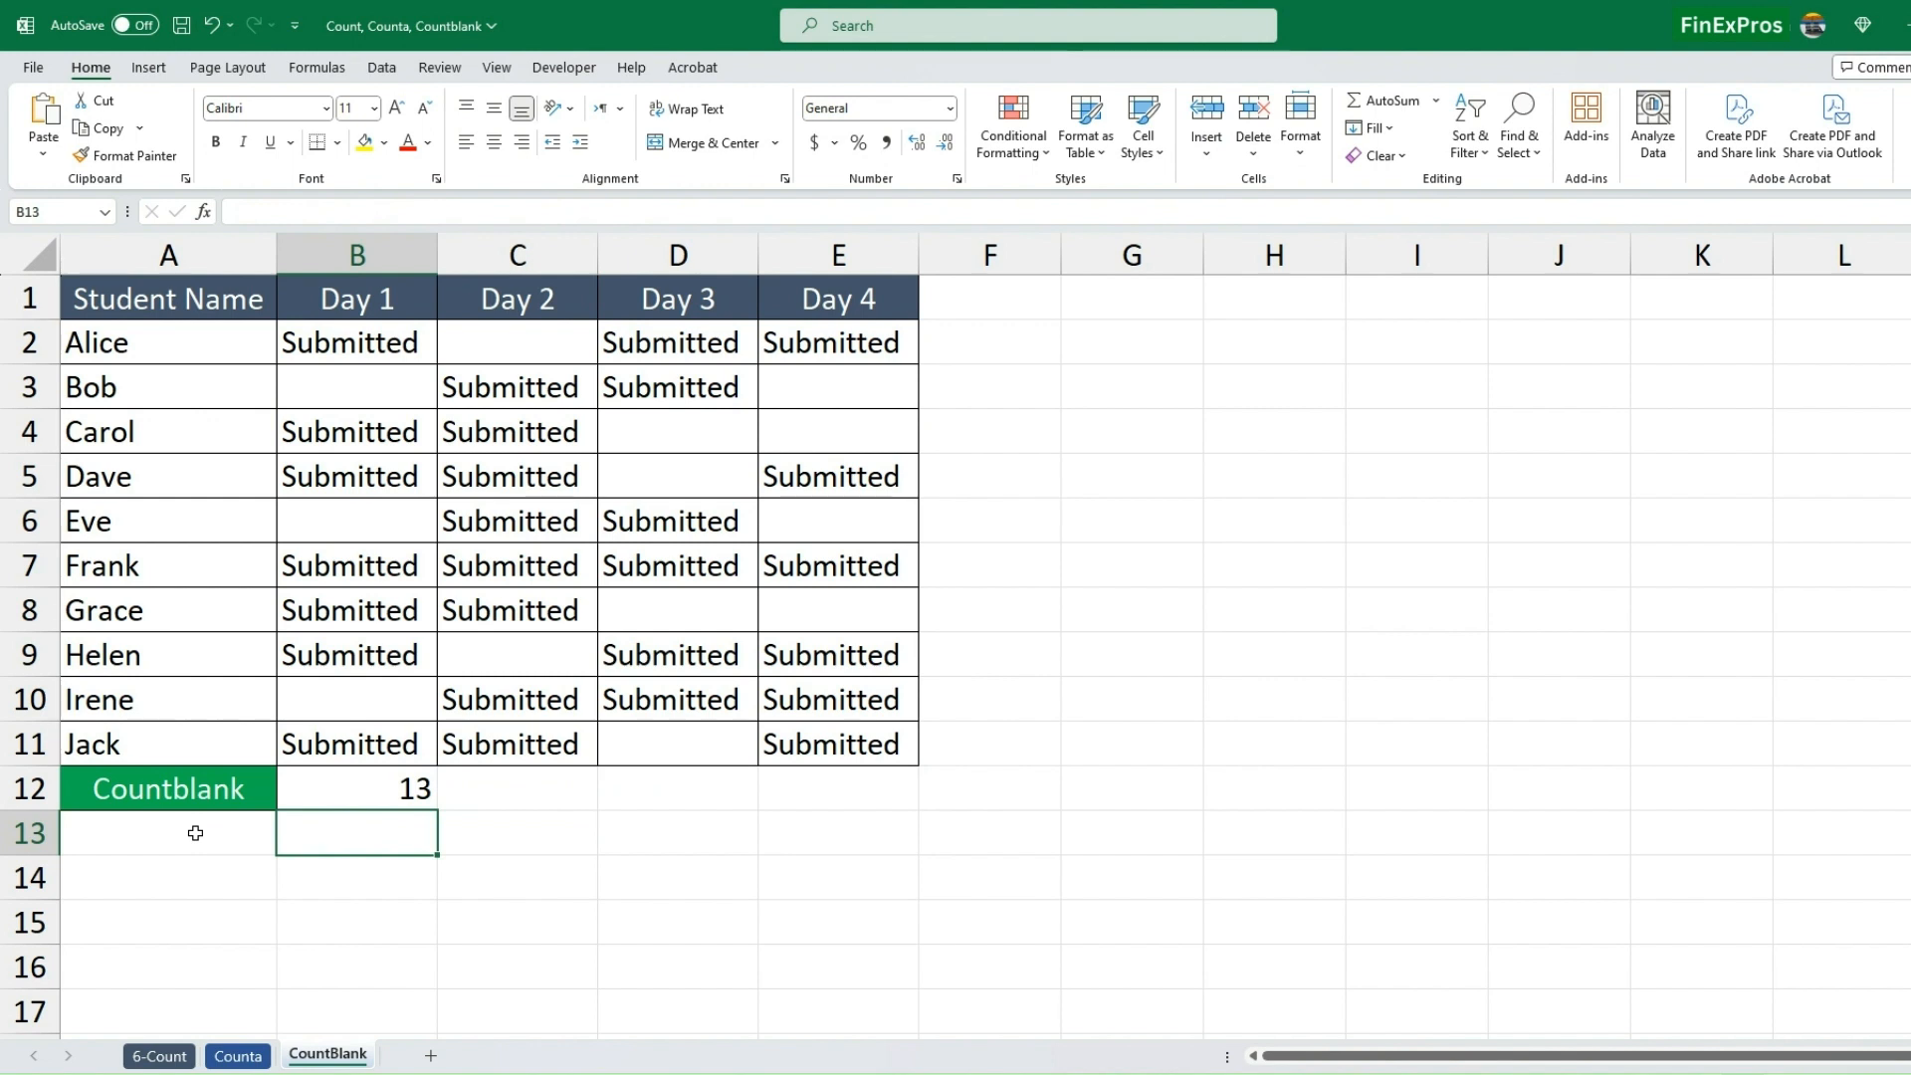
{"action": "left_click", "coordinate": [347, 796]}
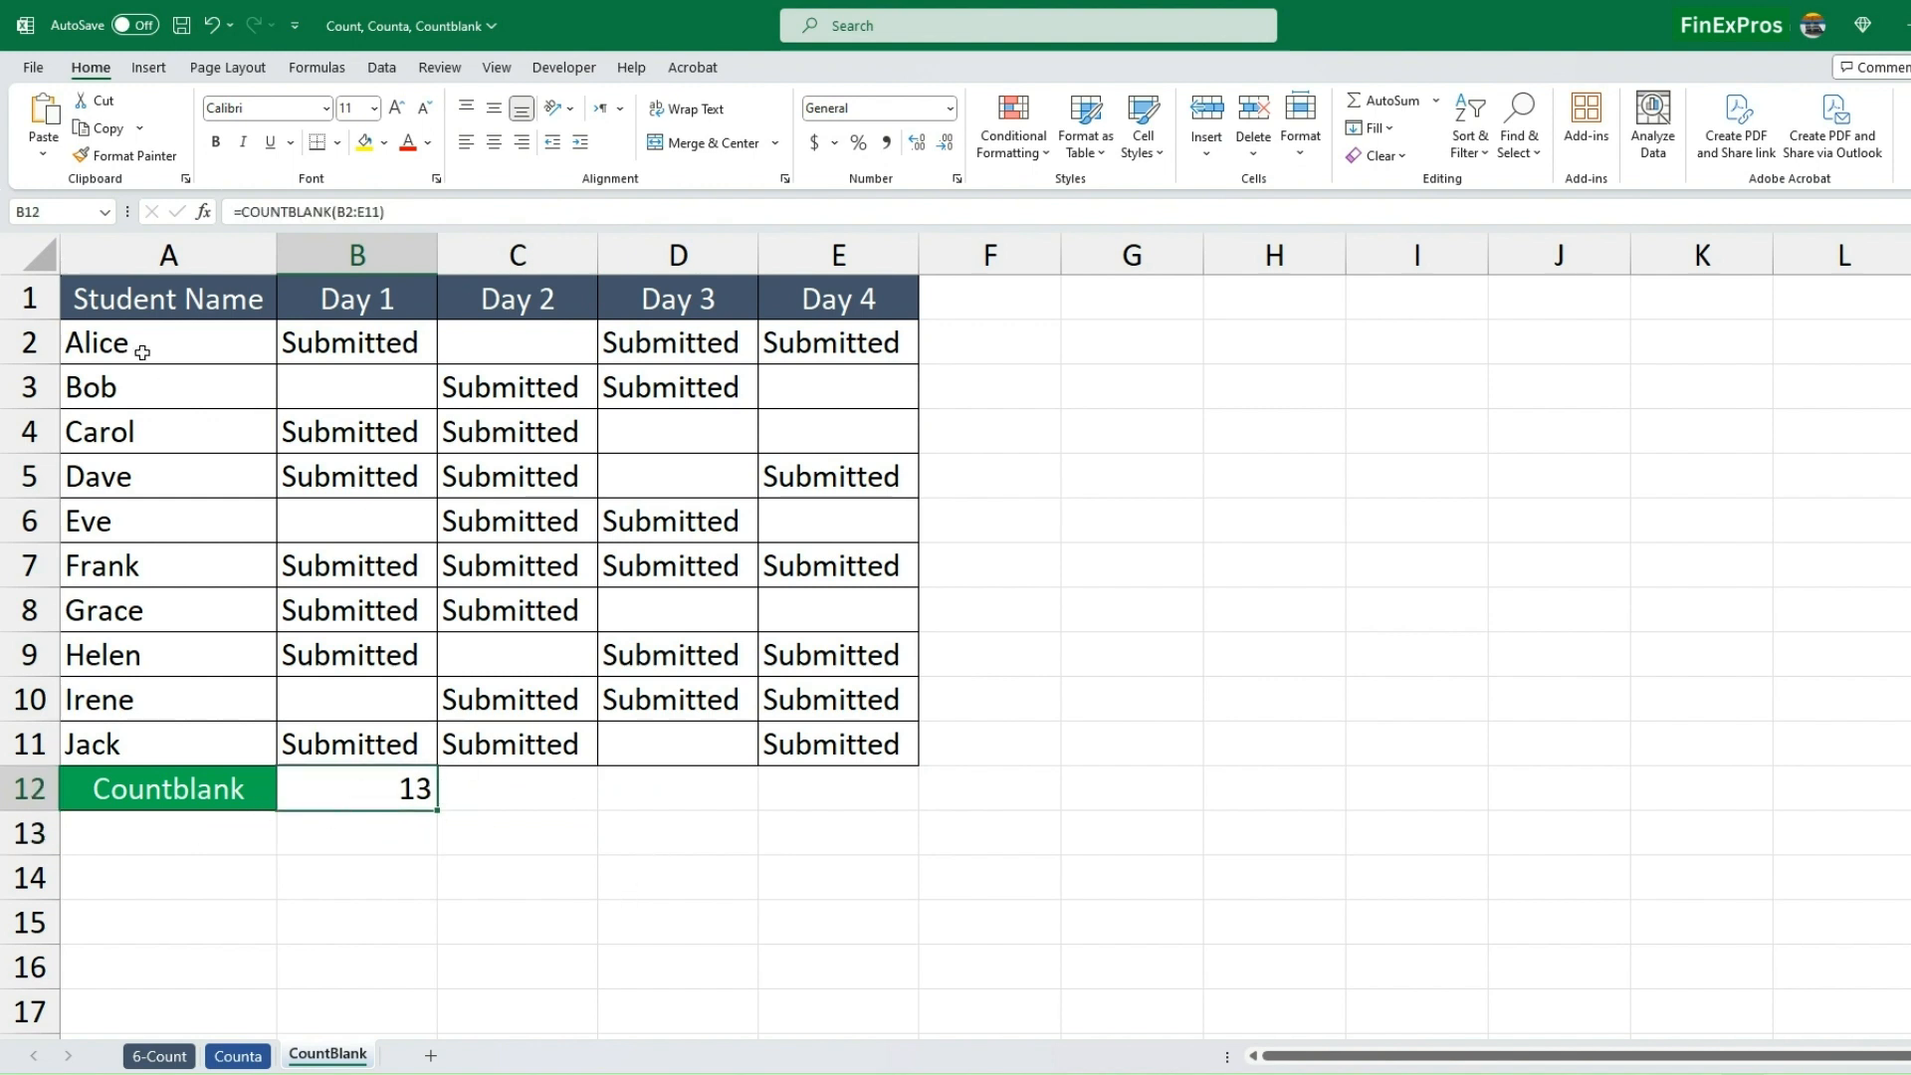
Check the COUNTBLANK result against the student table, starting with the blank Day 1 cells B3 and B6.
{"action": "left_click_drag", "start_coordinate": [139, 350], "coordinate": [836, 746]}
{"action": "left_click", "coordinate": [1361, 686]}
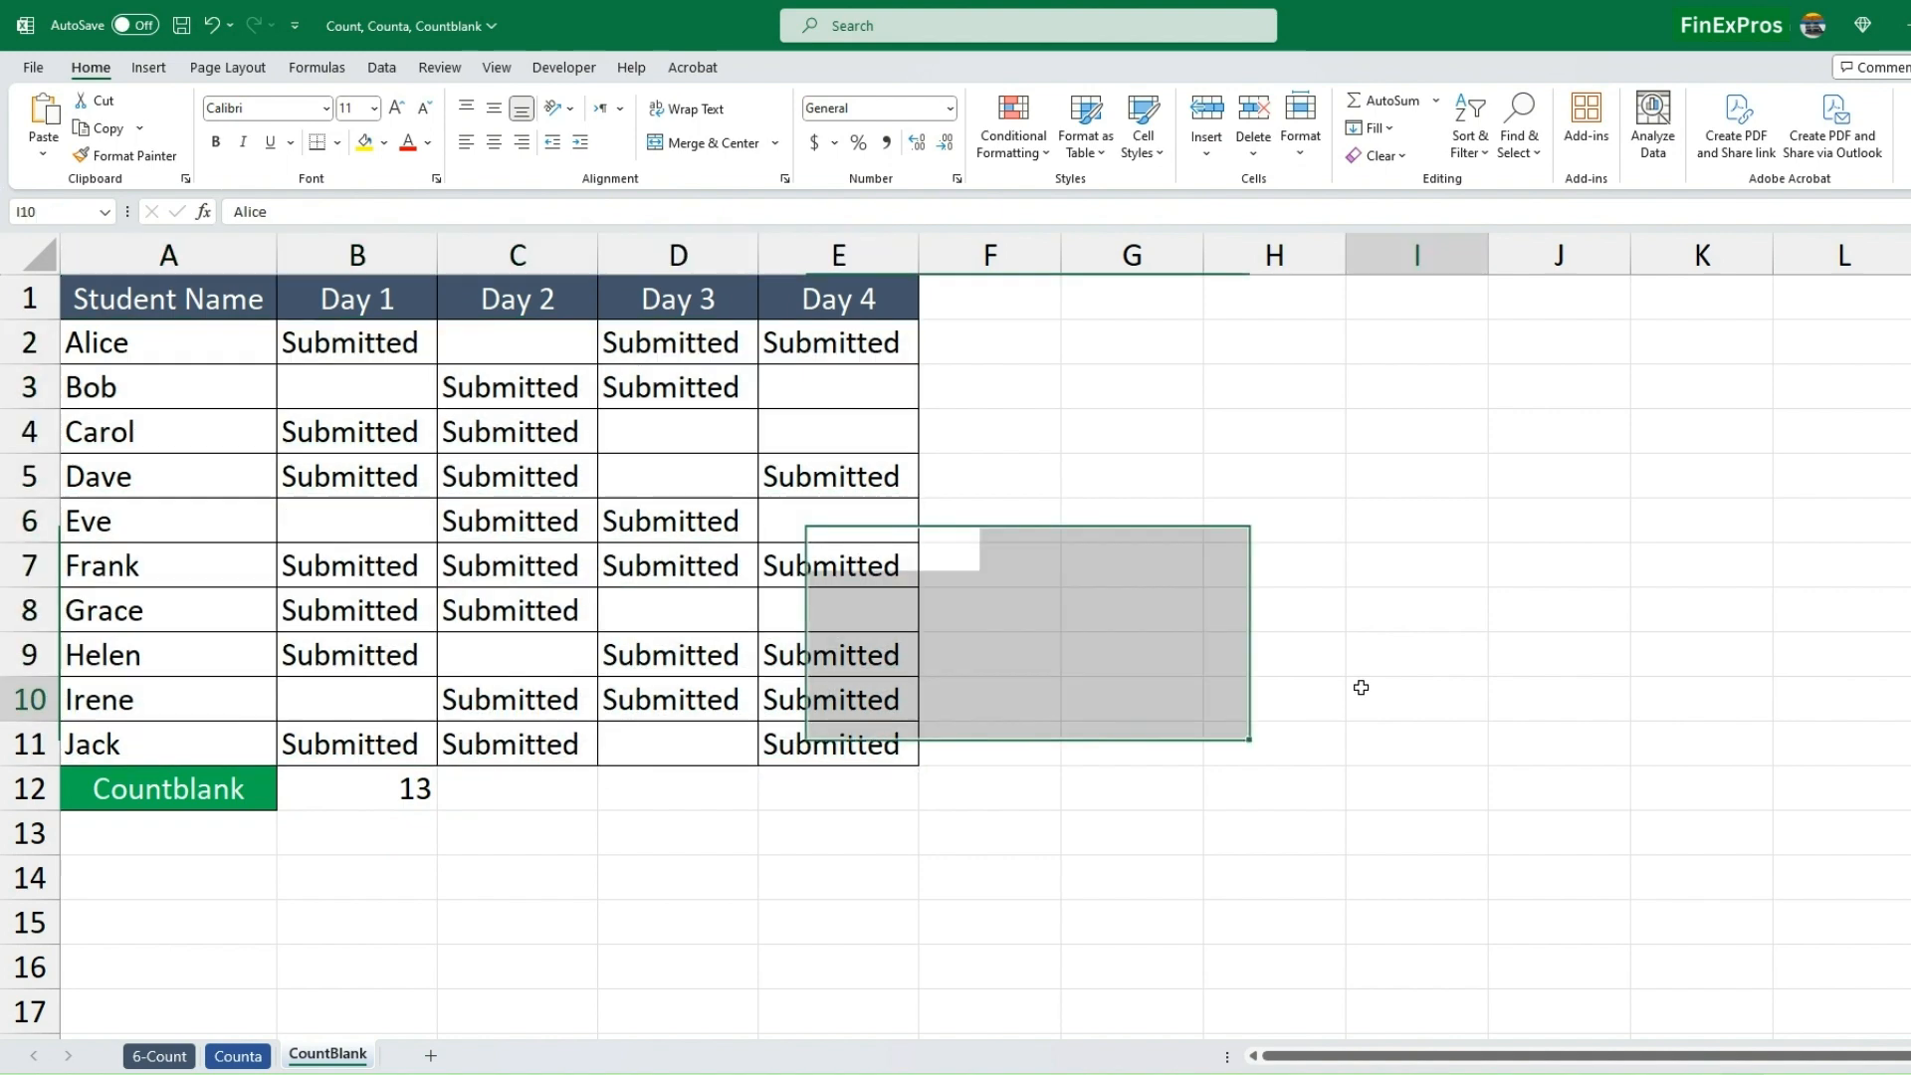
{"action": "left_click", "coordinate": [396, 385]}
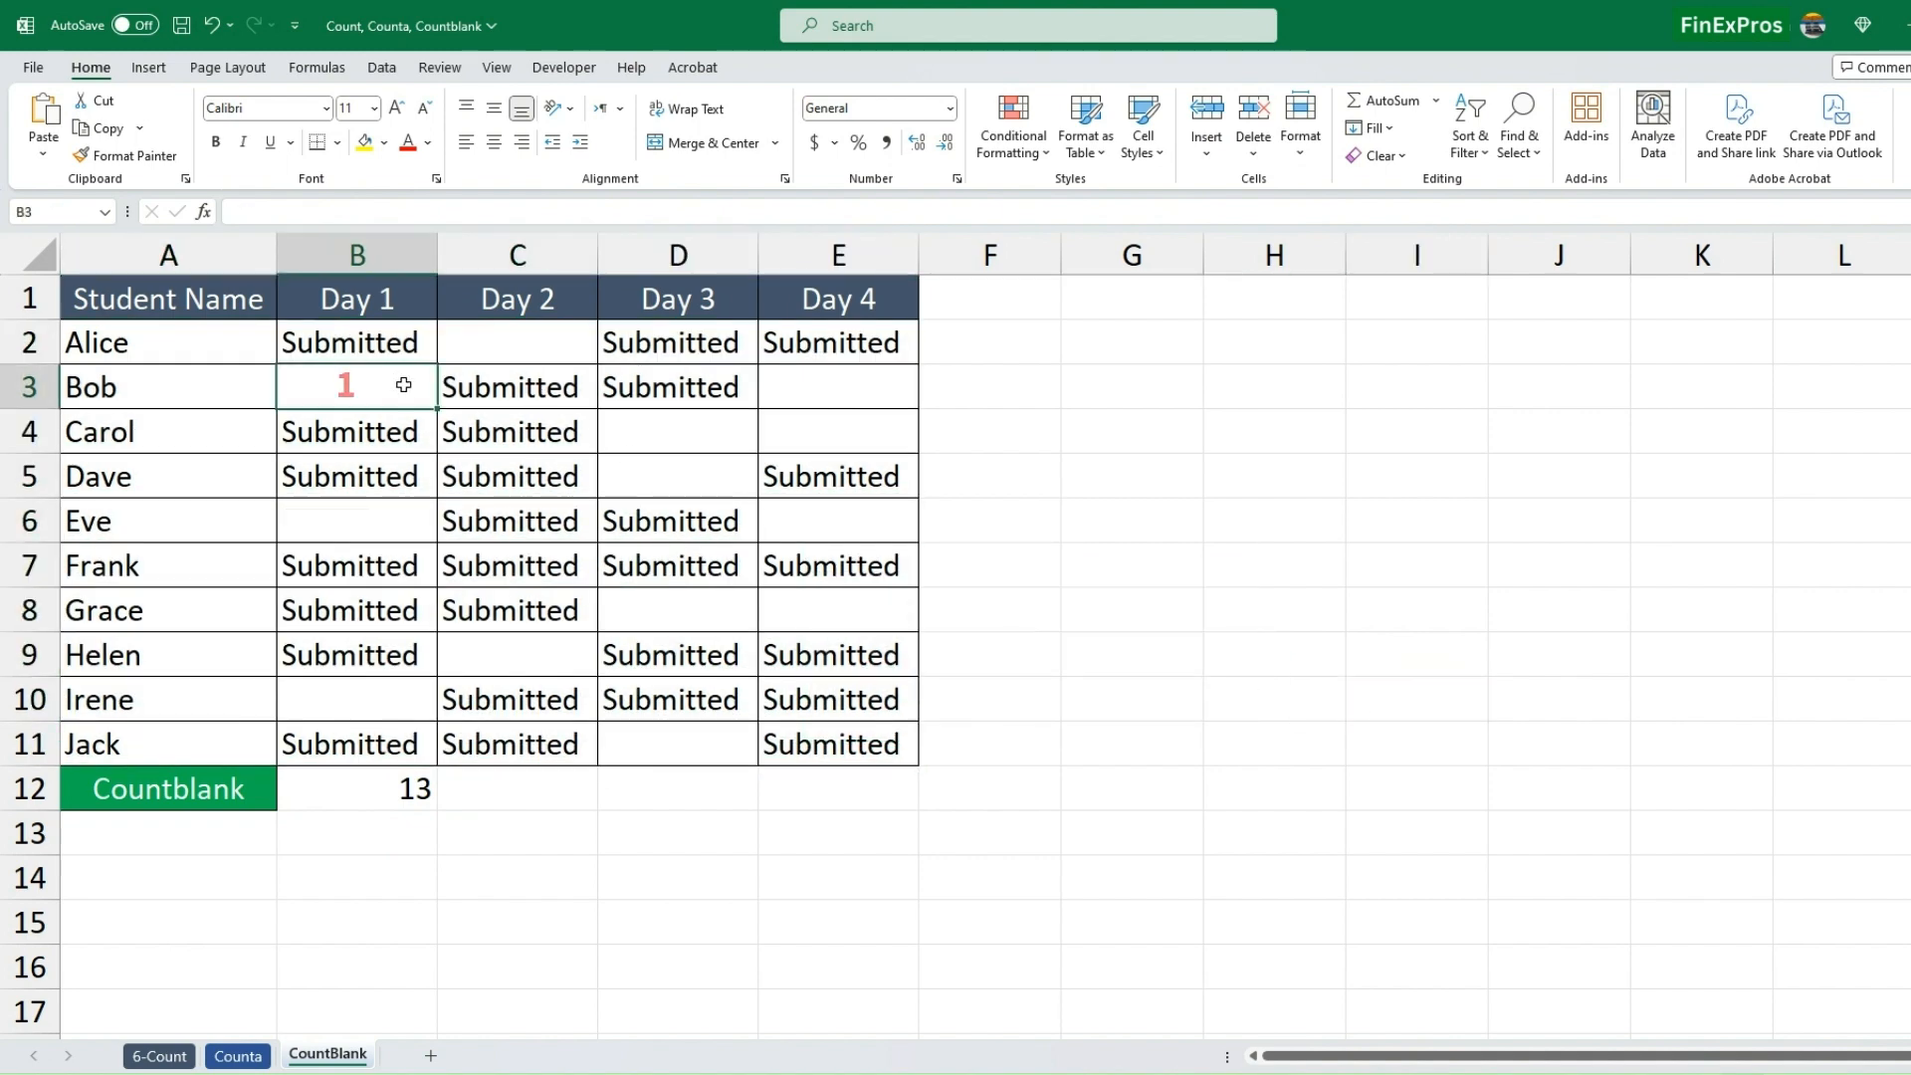
{"action": "left_click", "coordinate": [369, 524]}
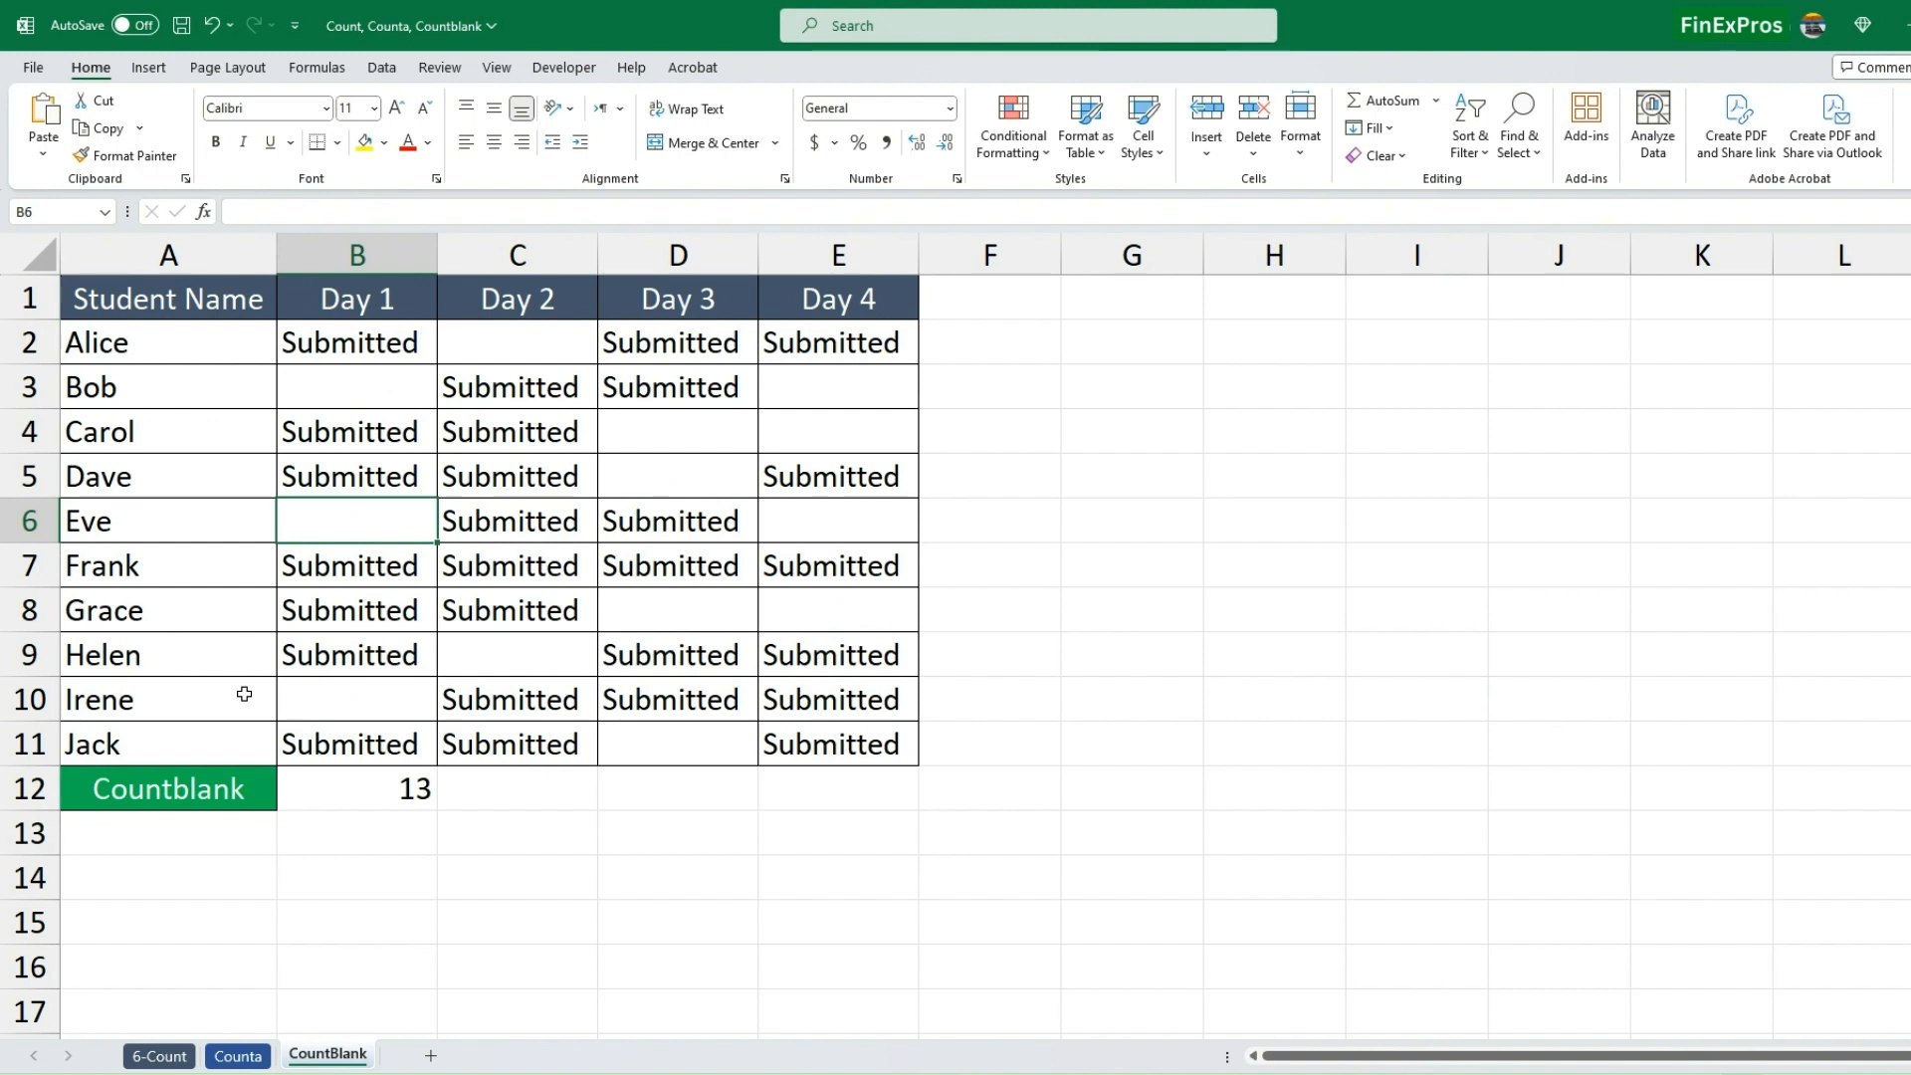
{"action": "left_click", "coordinate": [77, 788]}
{"action": "left_click", "coordinate": [77, 790]}
{"action": "left_click", "coordinate": [75, 791]}
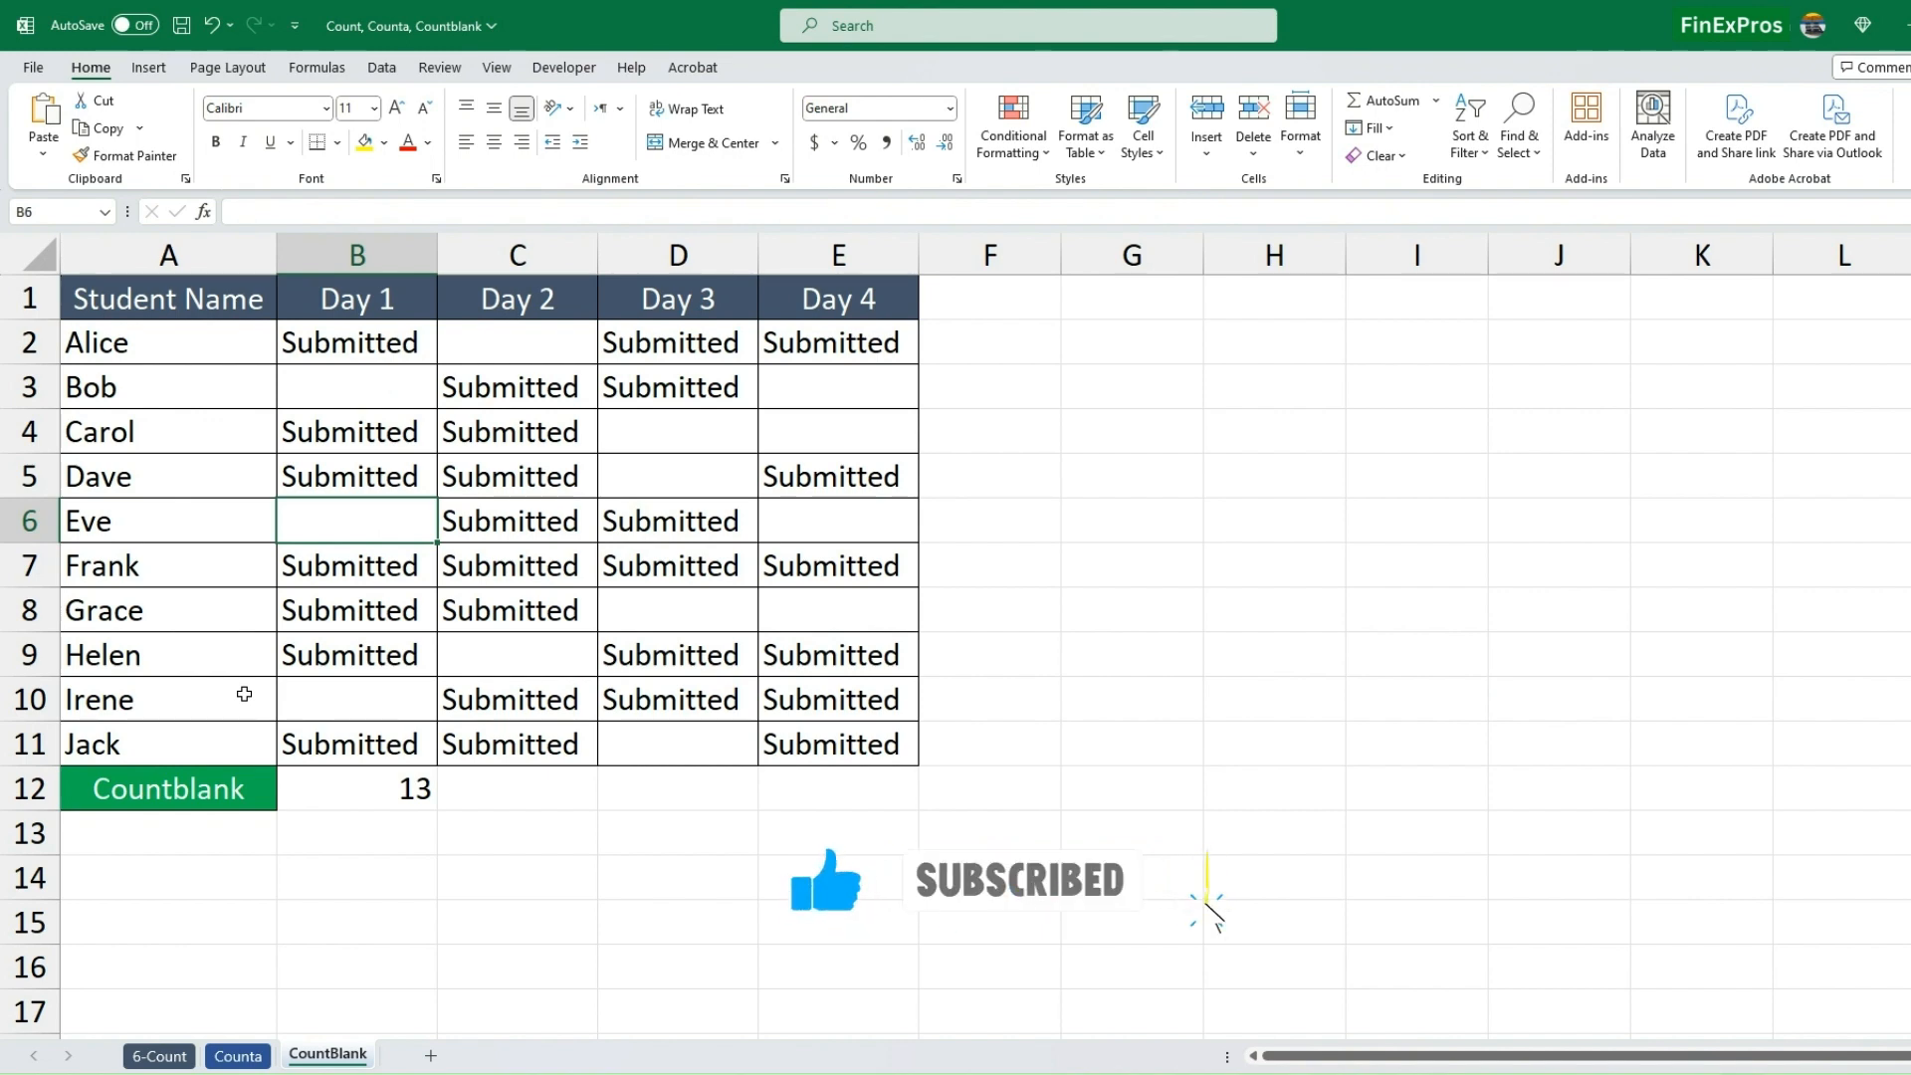
{"action": "left_click", "coordinate": [71, 791]}
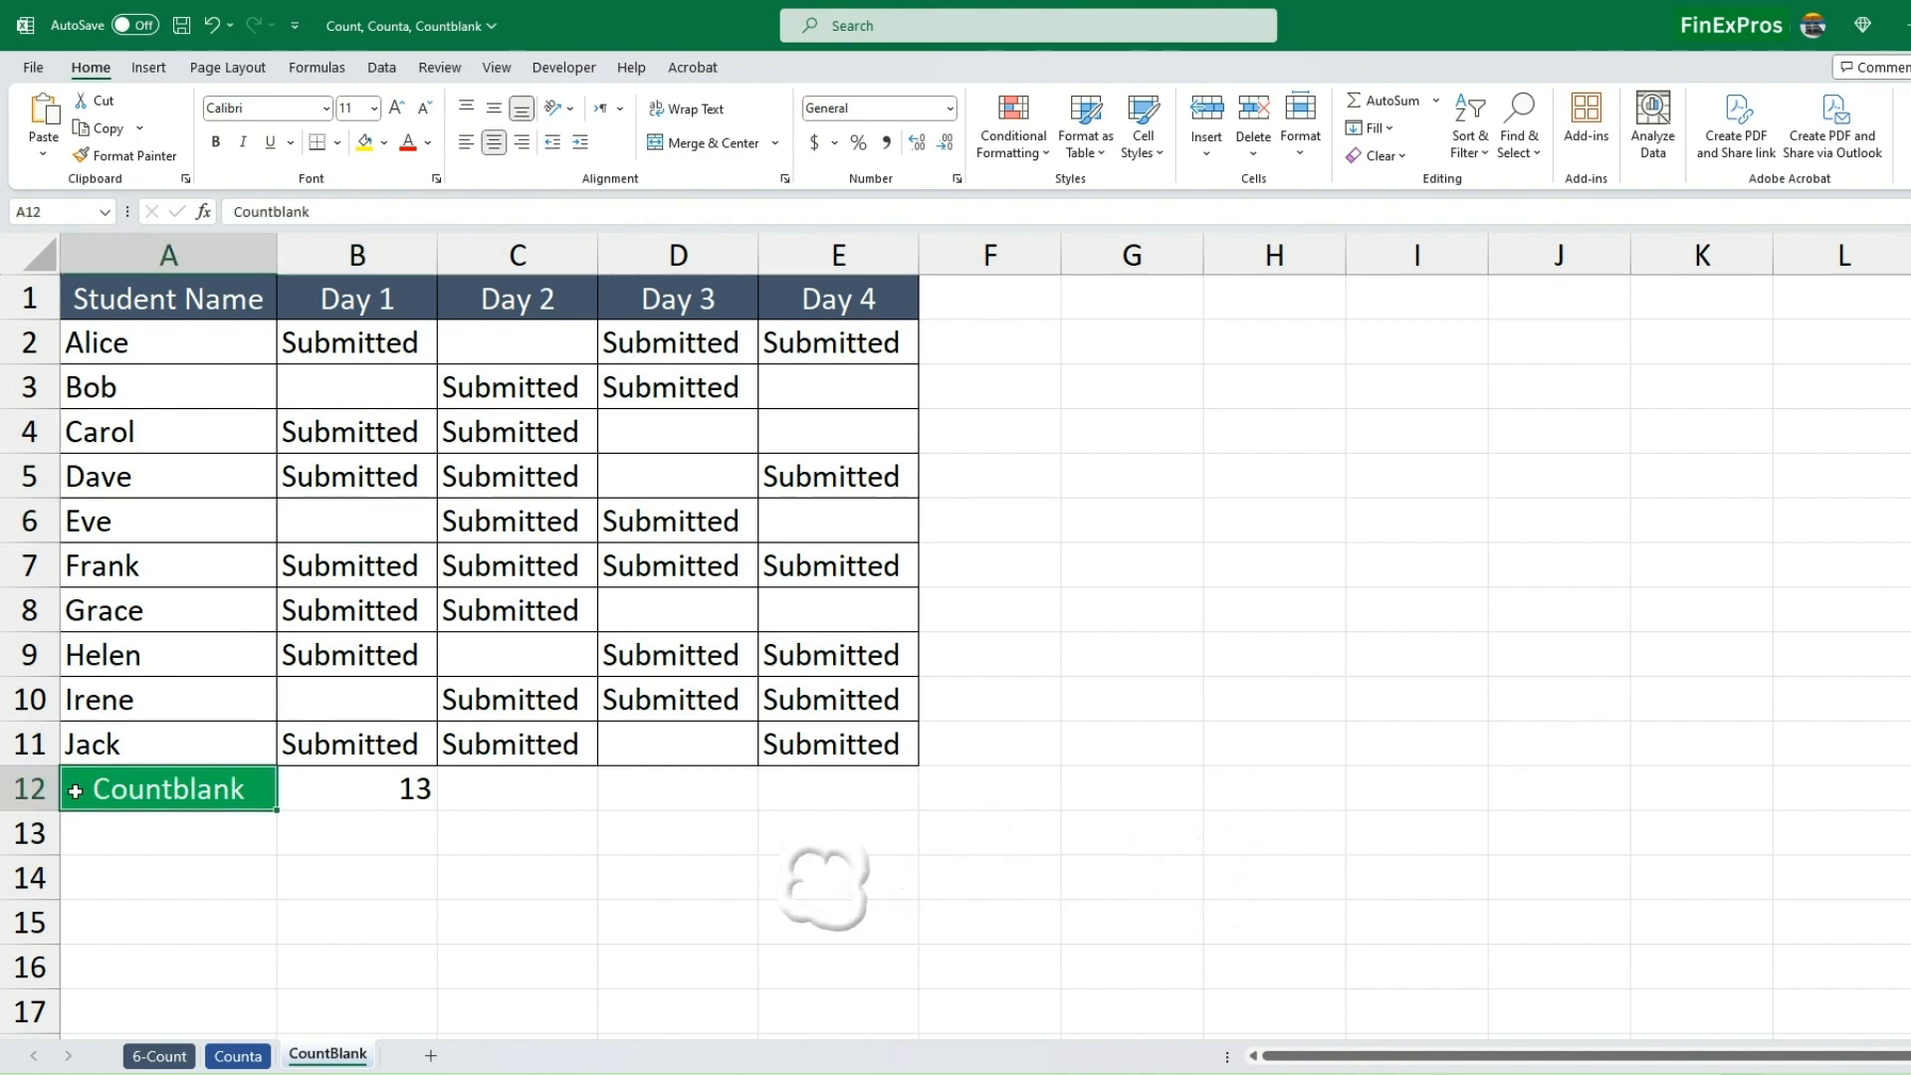